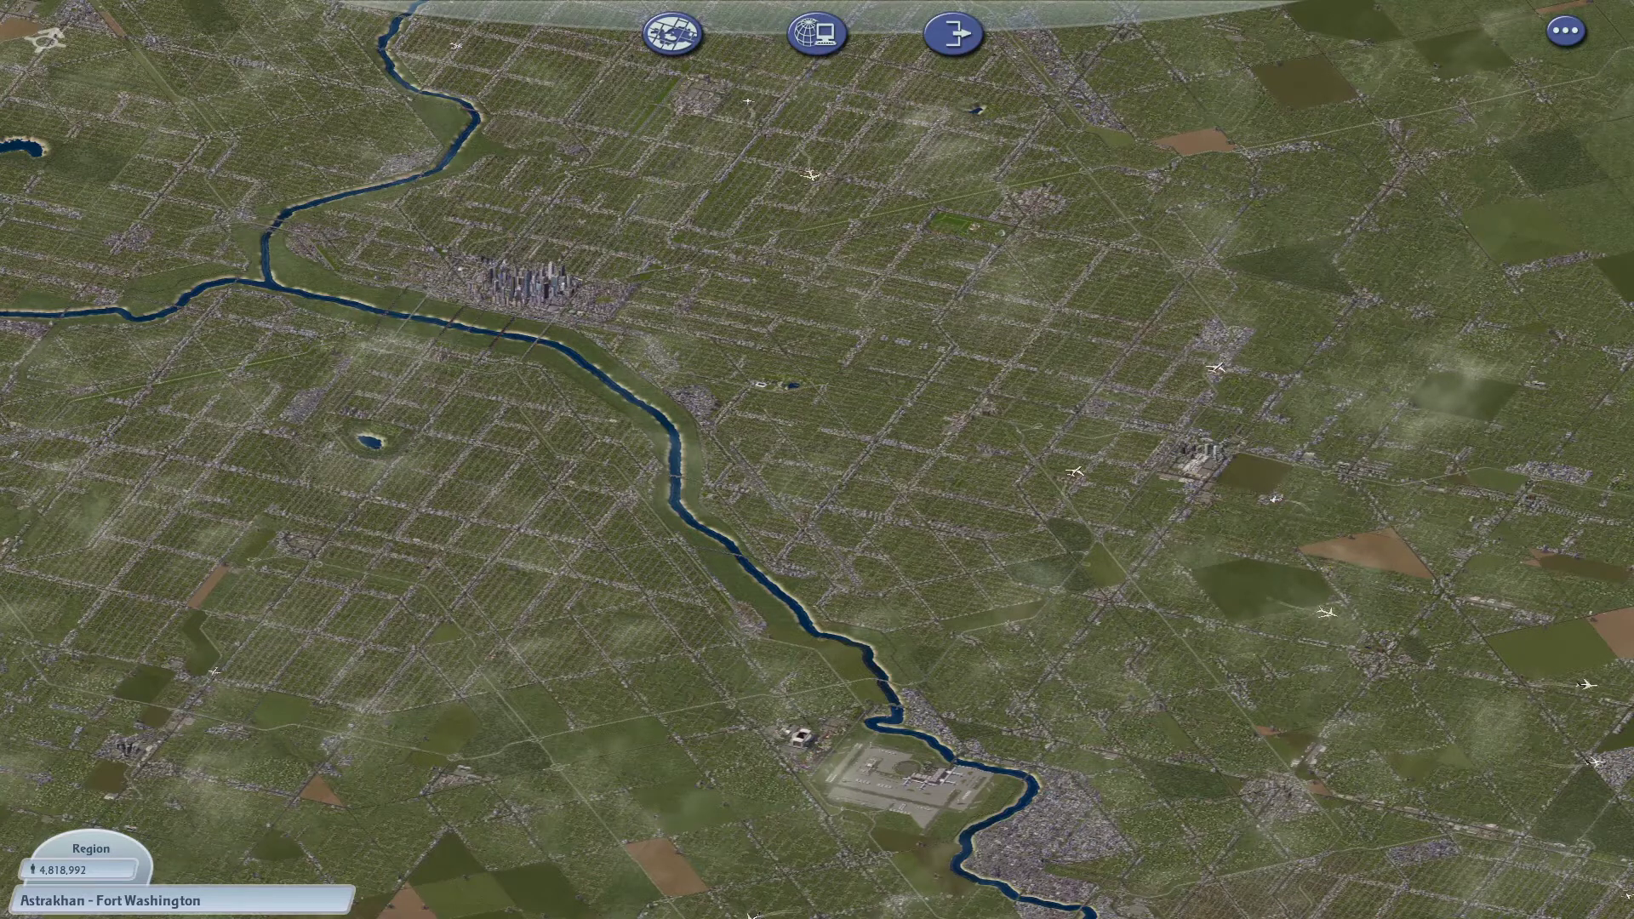
{"action": "mouse_move", "coordinate": [696, 671]}
{"action": "left_mouse_down"}
{"action": "mouse_move", "coordinate": [866, 683]}
{"action": "mouse_move", "coordinate": [830, 675]}
{"action": "left_mouse_up"}
{"action": "key", "text": "Left"}
{"action": "key", "text": "Down"}
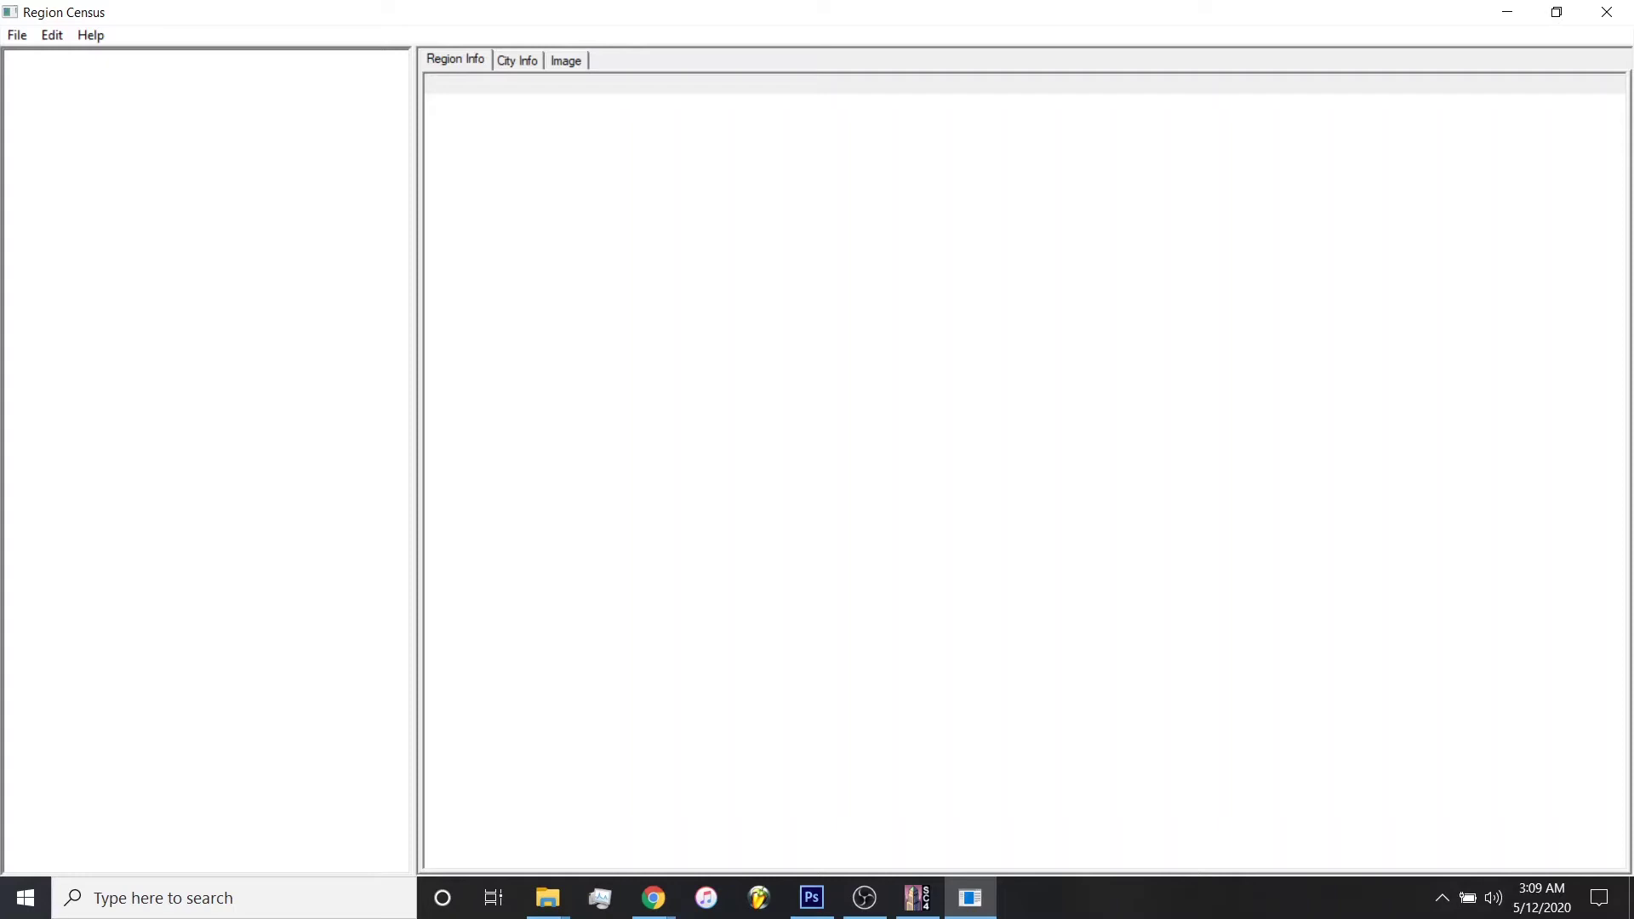
Open the Astrakhan - Fort Washington region folder from the SimCity 4 Regions directory.
{"action": "left_click", "coordinate": [17, 35]}
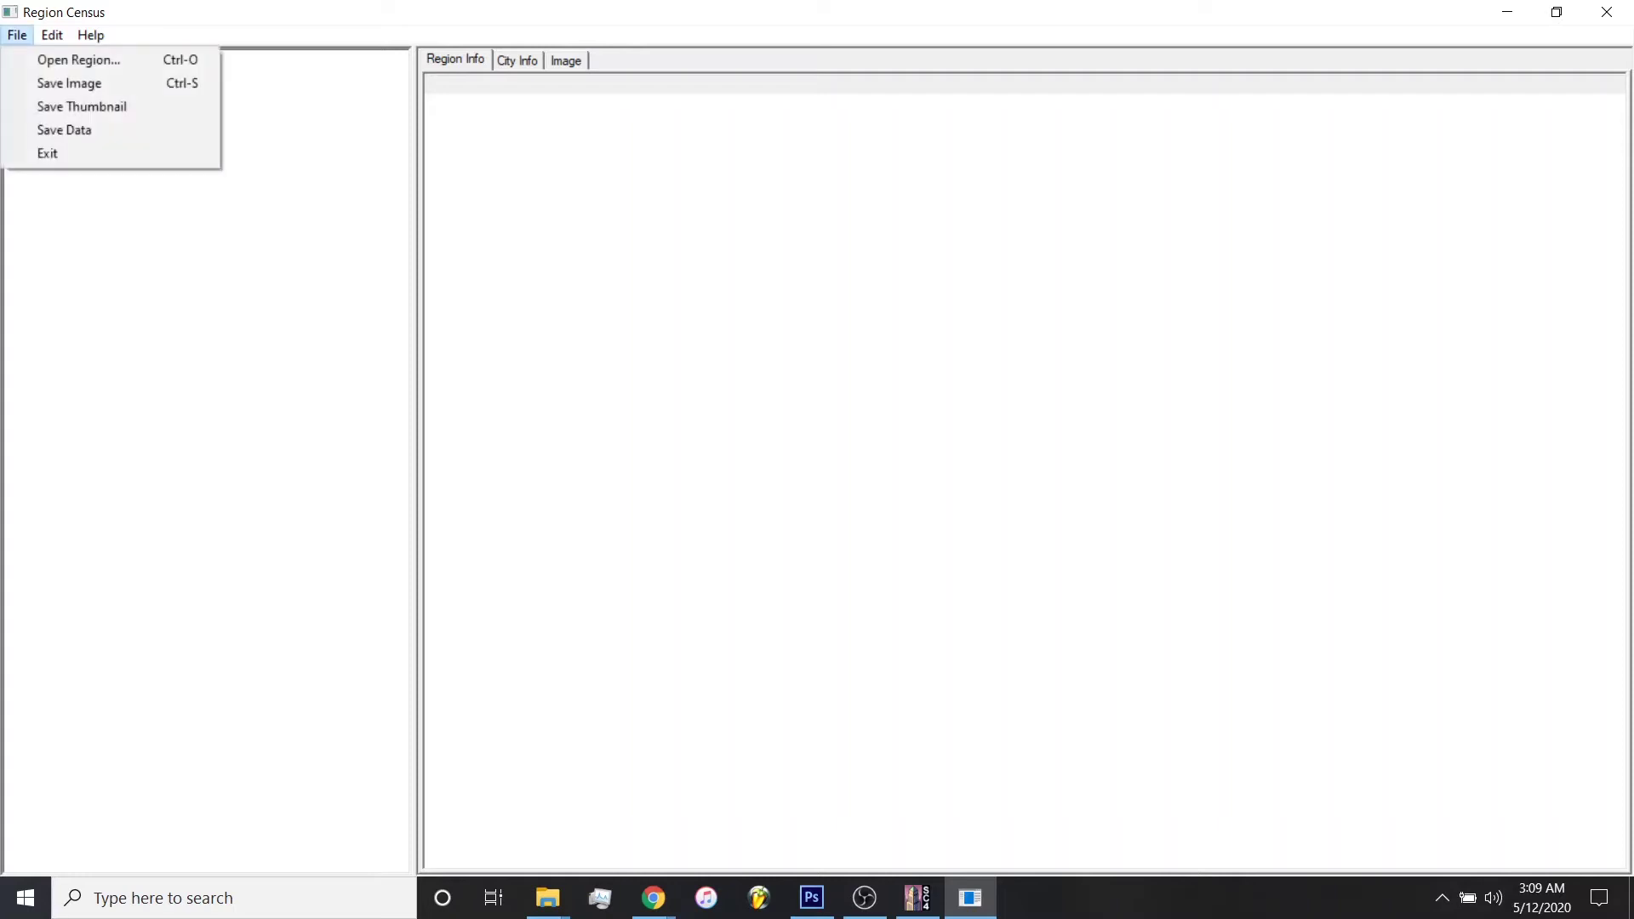
{"action": "key", "text": "Down"}
{"action": "key", "text": "Return"}
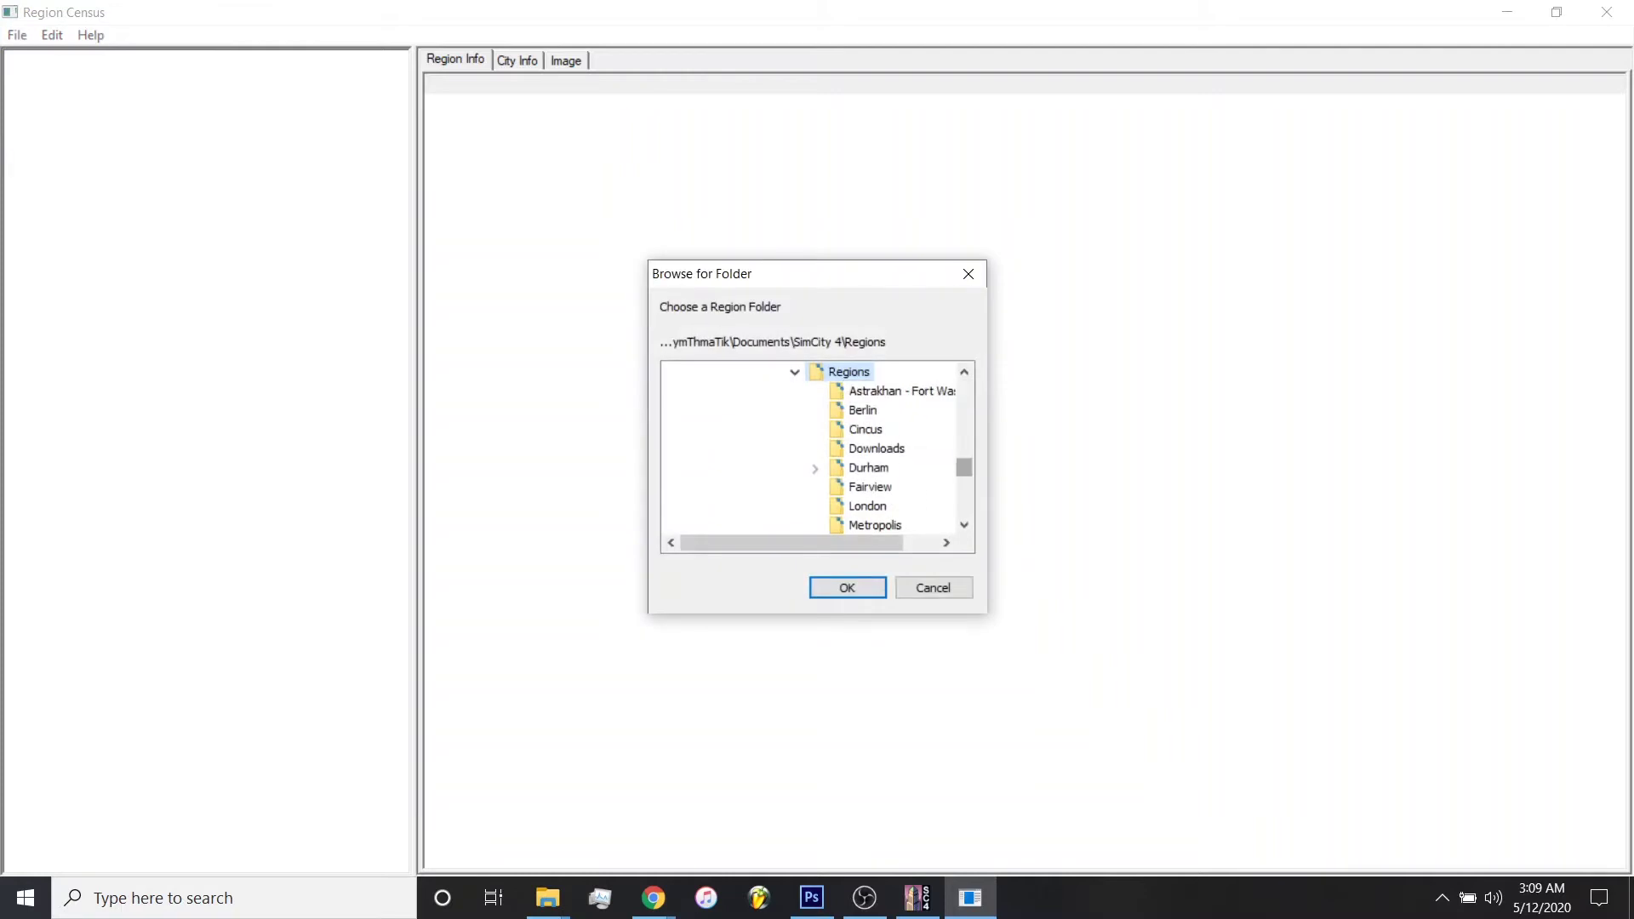
{"action": "scroll", "coordinate": [808, 446], "scroll_direction": "up", "scroll_amount": 6}
{"action": "scroll", "coordinate": [817, 451], "scroll_direction": "up", "scroll_amount": 3}
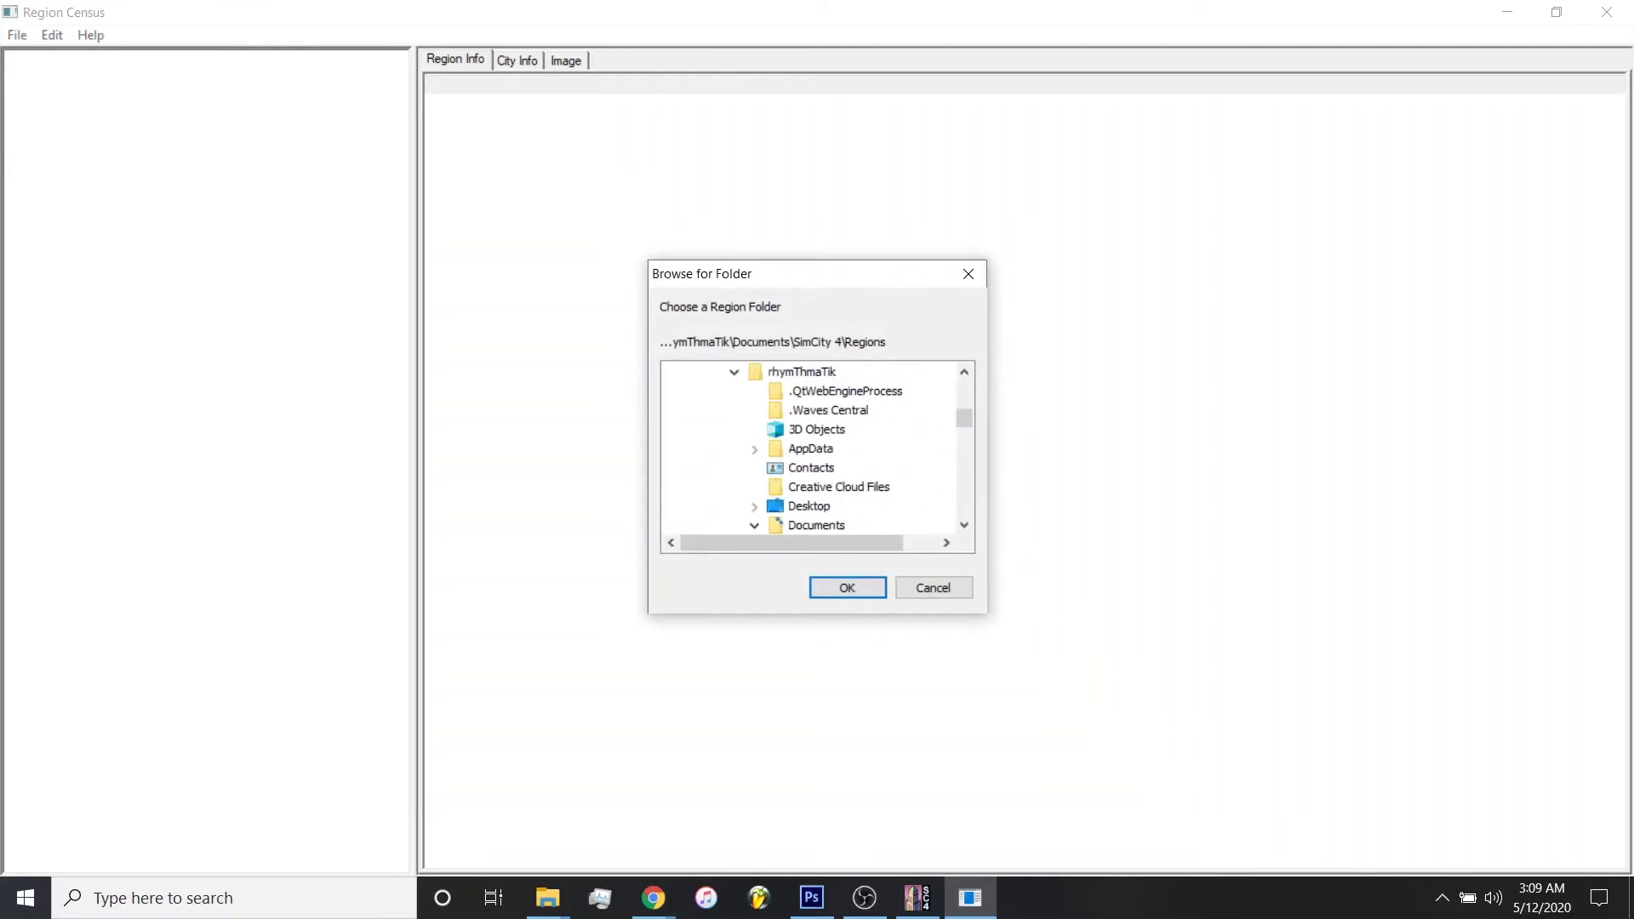
{"action": "scroll", "coordinate": [817, 451], "scroll_direction": "down", "scroll_amount": 3}
{"action": "scroll", "coordinate": [817, 451], "scroll_direction": "up", "scroll_amount": 2}
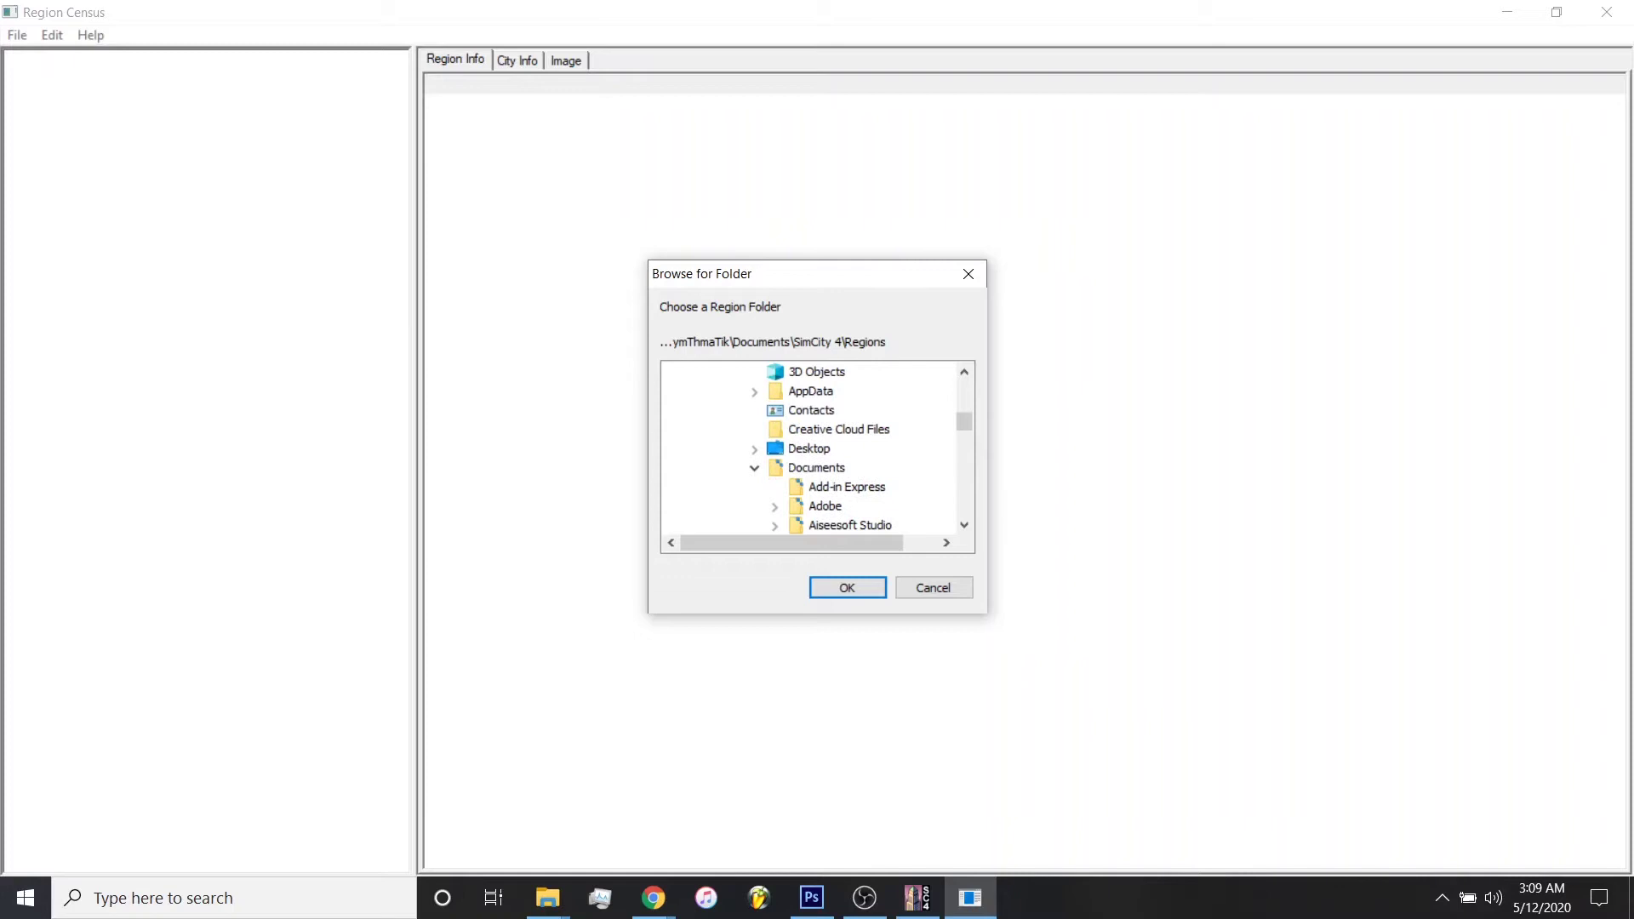
{"action": "scroll", "coordinate": [817, 451], "scroll_direction": "down", "scroll_amount": 6}
{"action": "scroll", "coordinate": [817, 450], "scroll_direction": "down", "scroll_amount": 3}
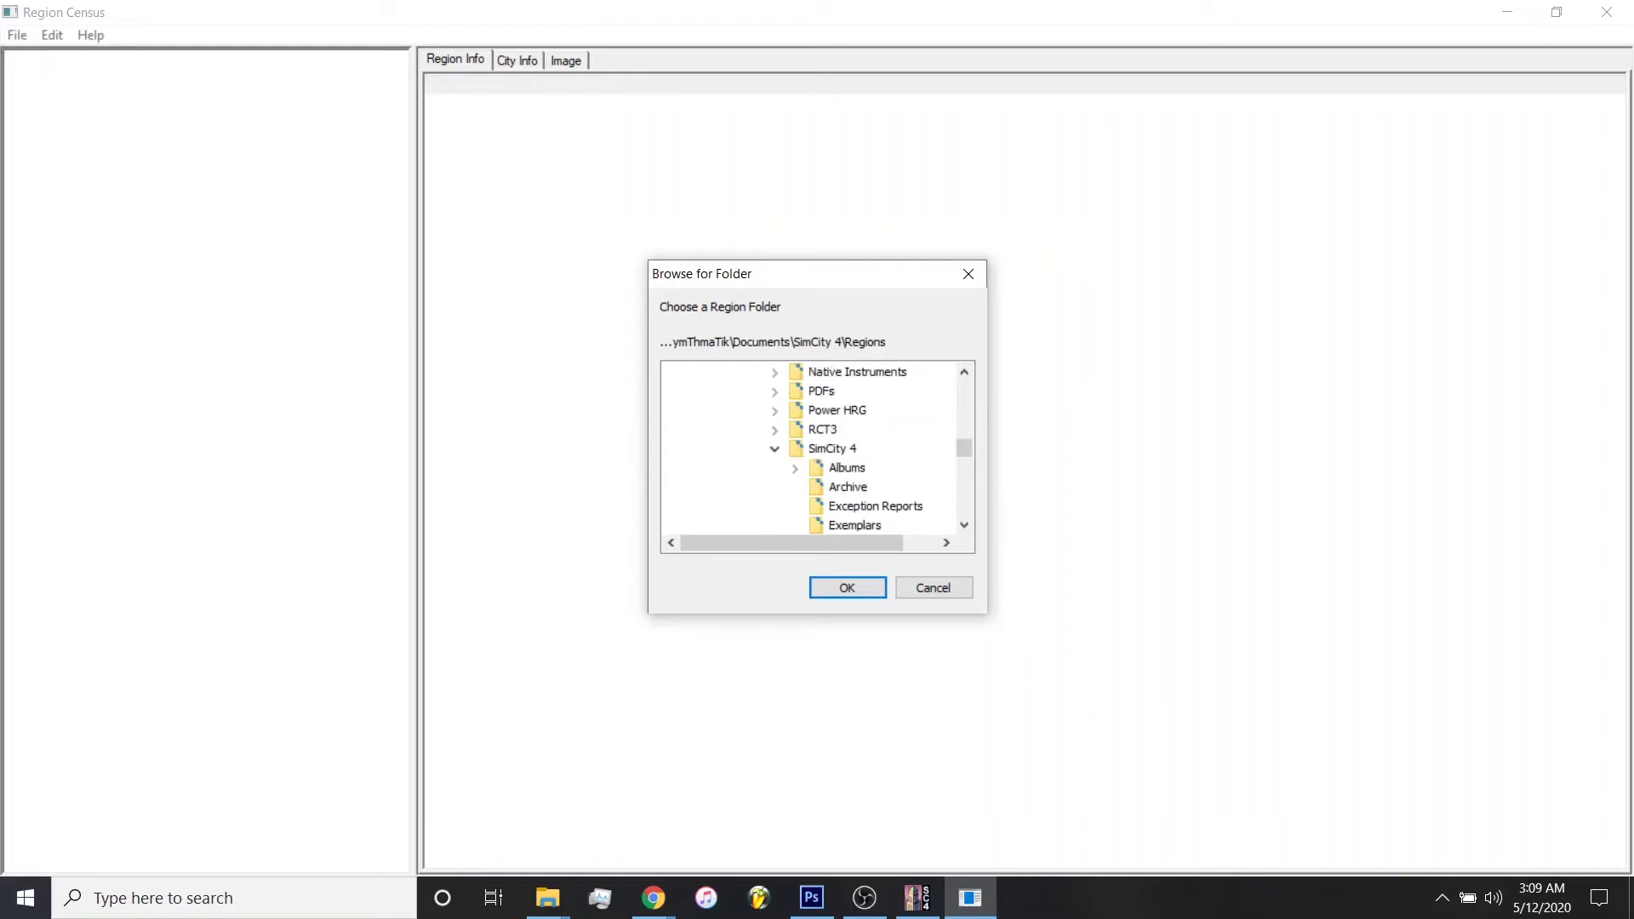
{"action": "scroll", "coordinate": [817, 451], "scroll_direction": "down", "scroll_amount": 5}
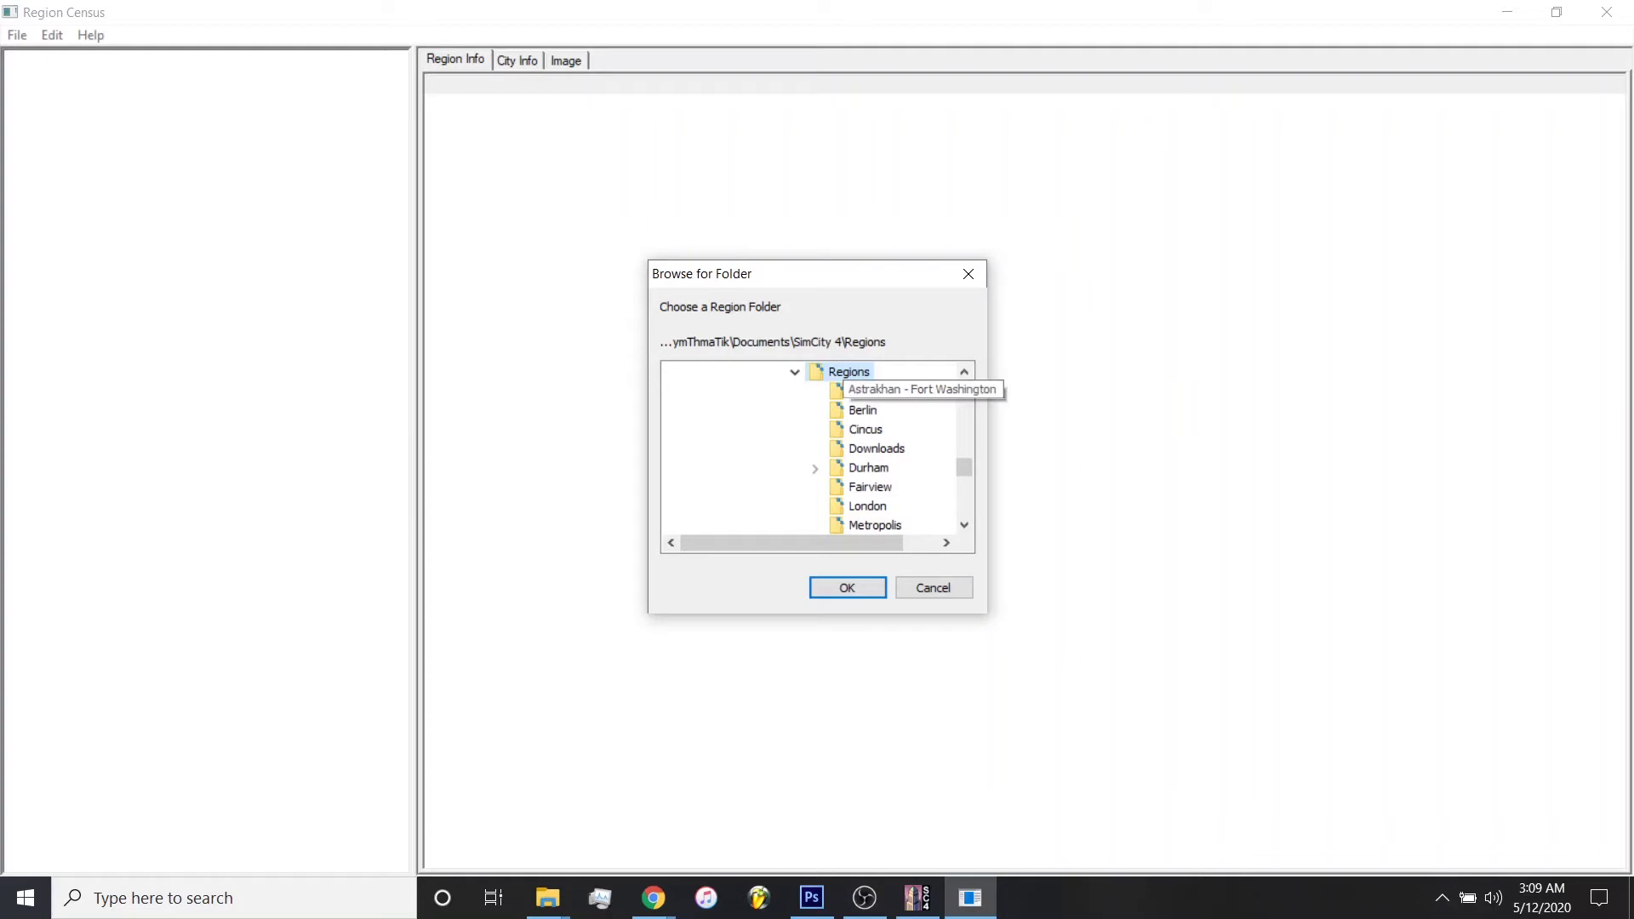
{"action": "left_click", "coordinate": [890, 391]}
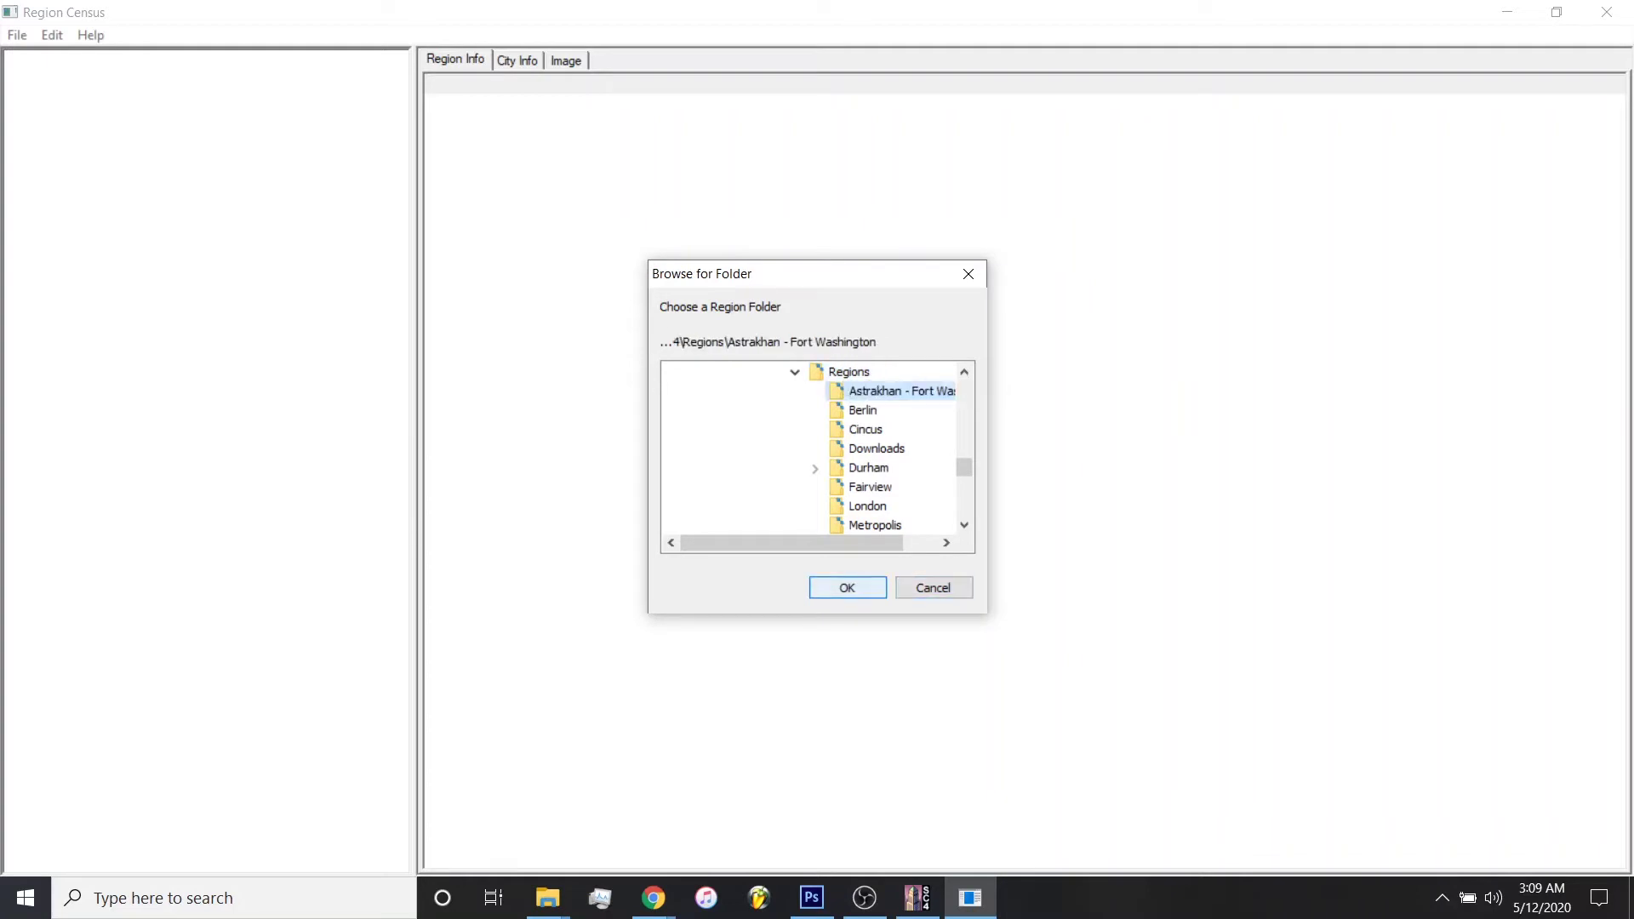
{"action": "left_click", "coordinate": [847, 587]}
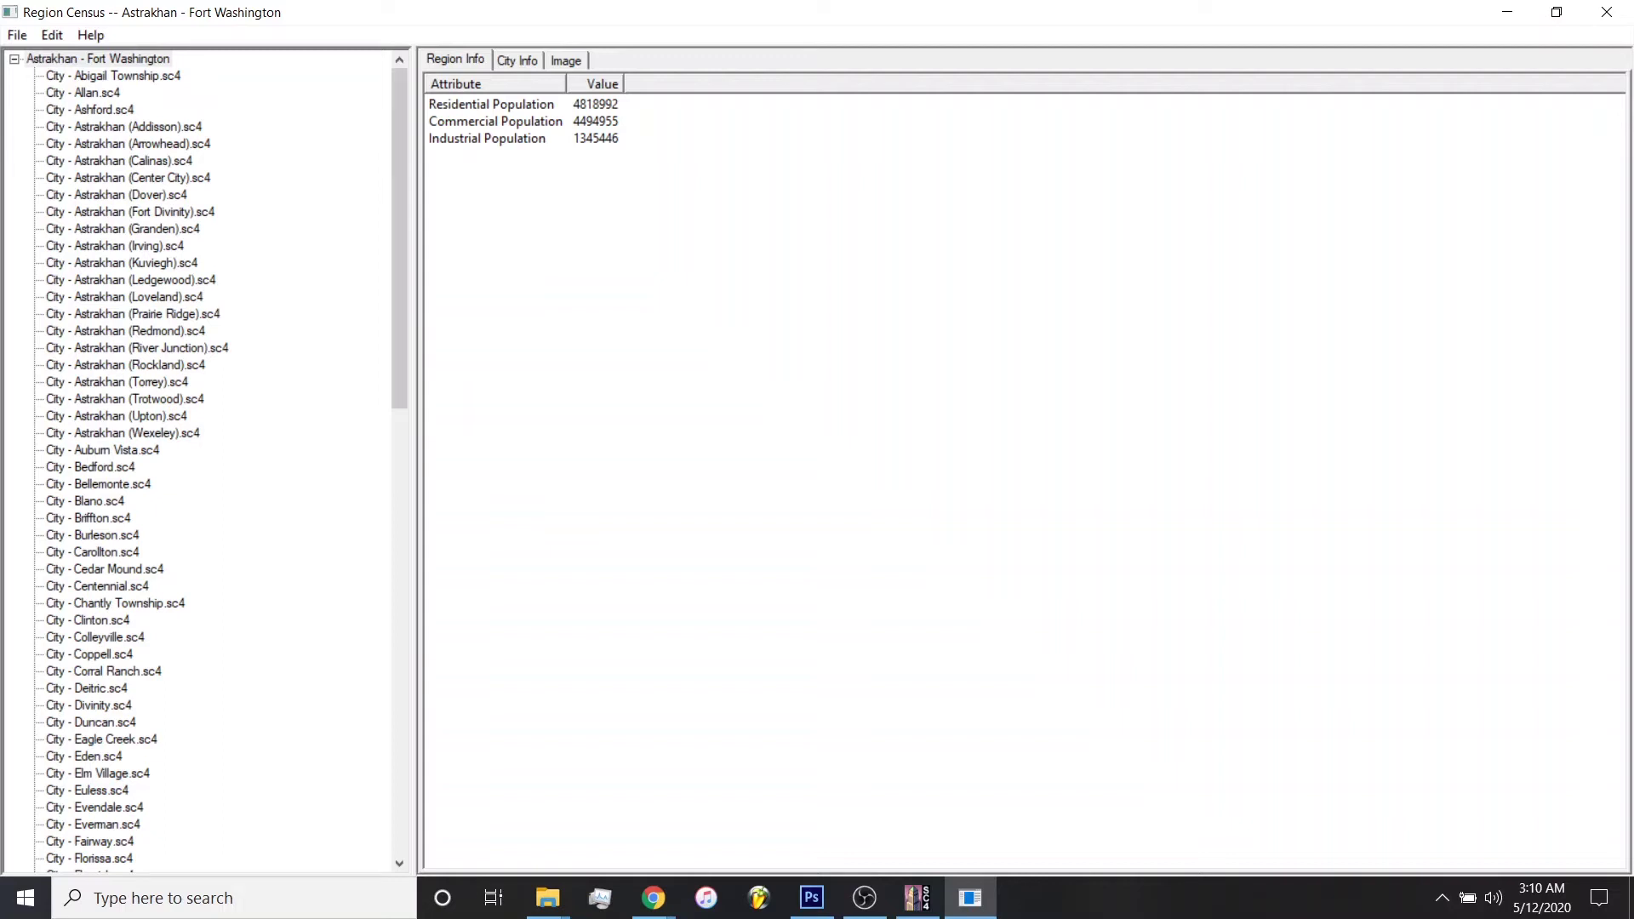
Look up the city information for Astrakhan (Dover), Astrakhan (Loveland) and the whole region.
{"action": "left_click", "coordinate": [517, 60]}
{"action": "left_click", "coordinate": [115, 195]}
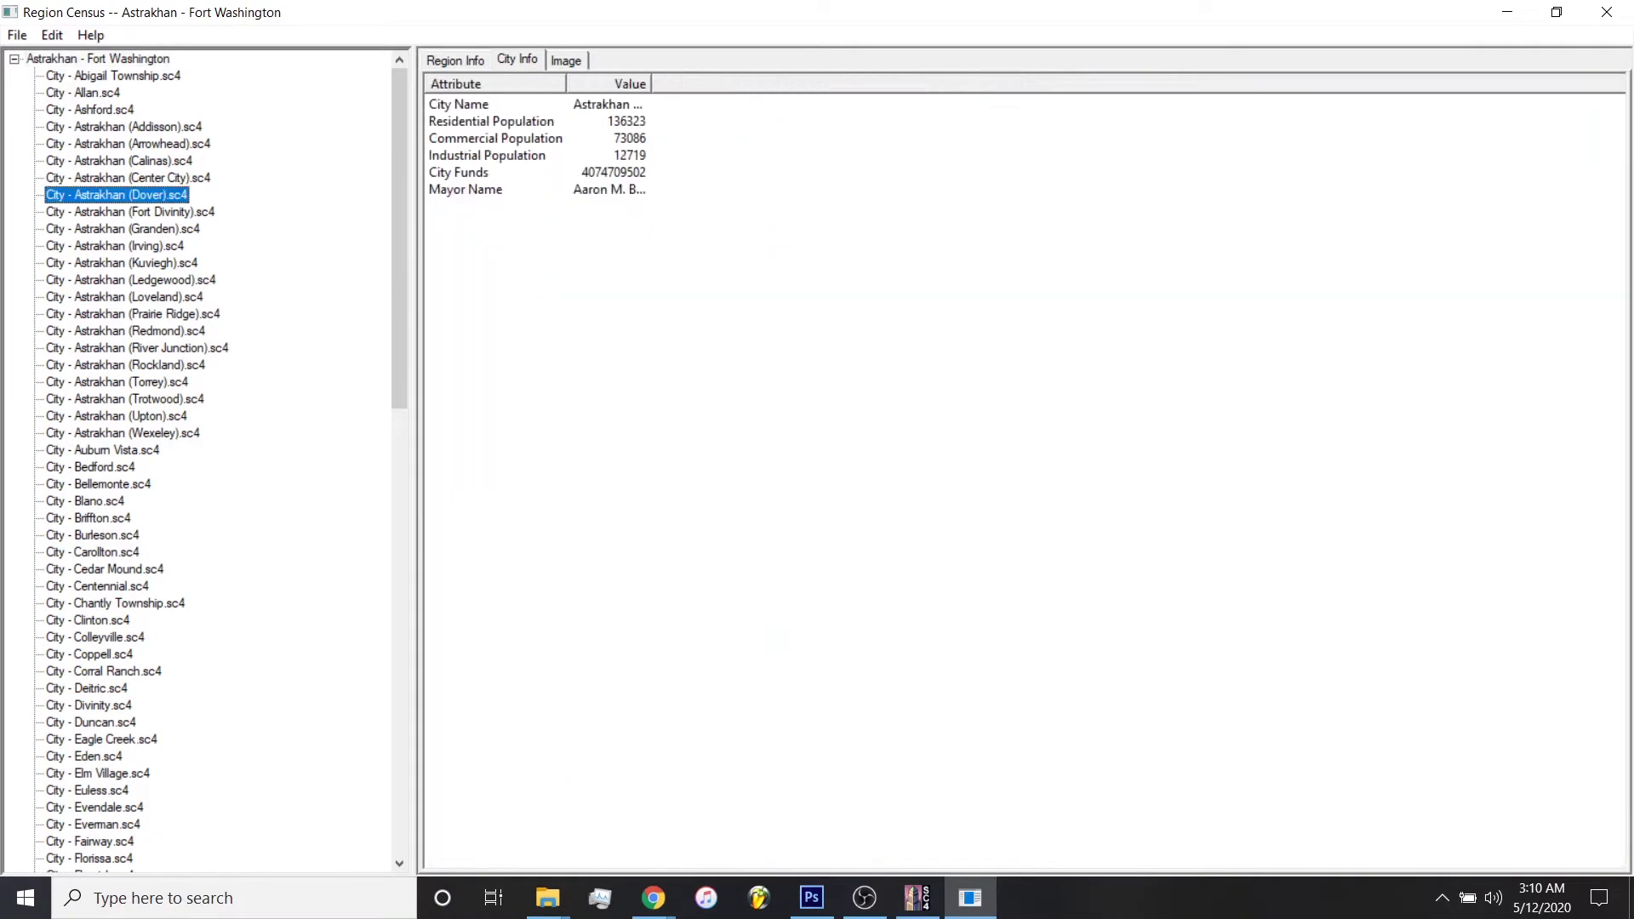
{"action": "left_click", "coordinate": [125, 297]}
{"action": "left_click", "coordinate": [97, 59]}
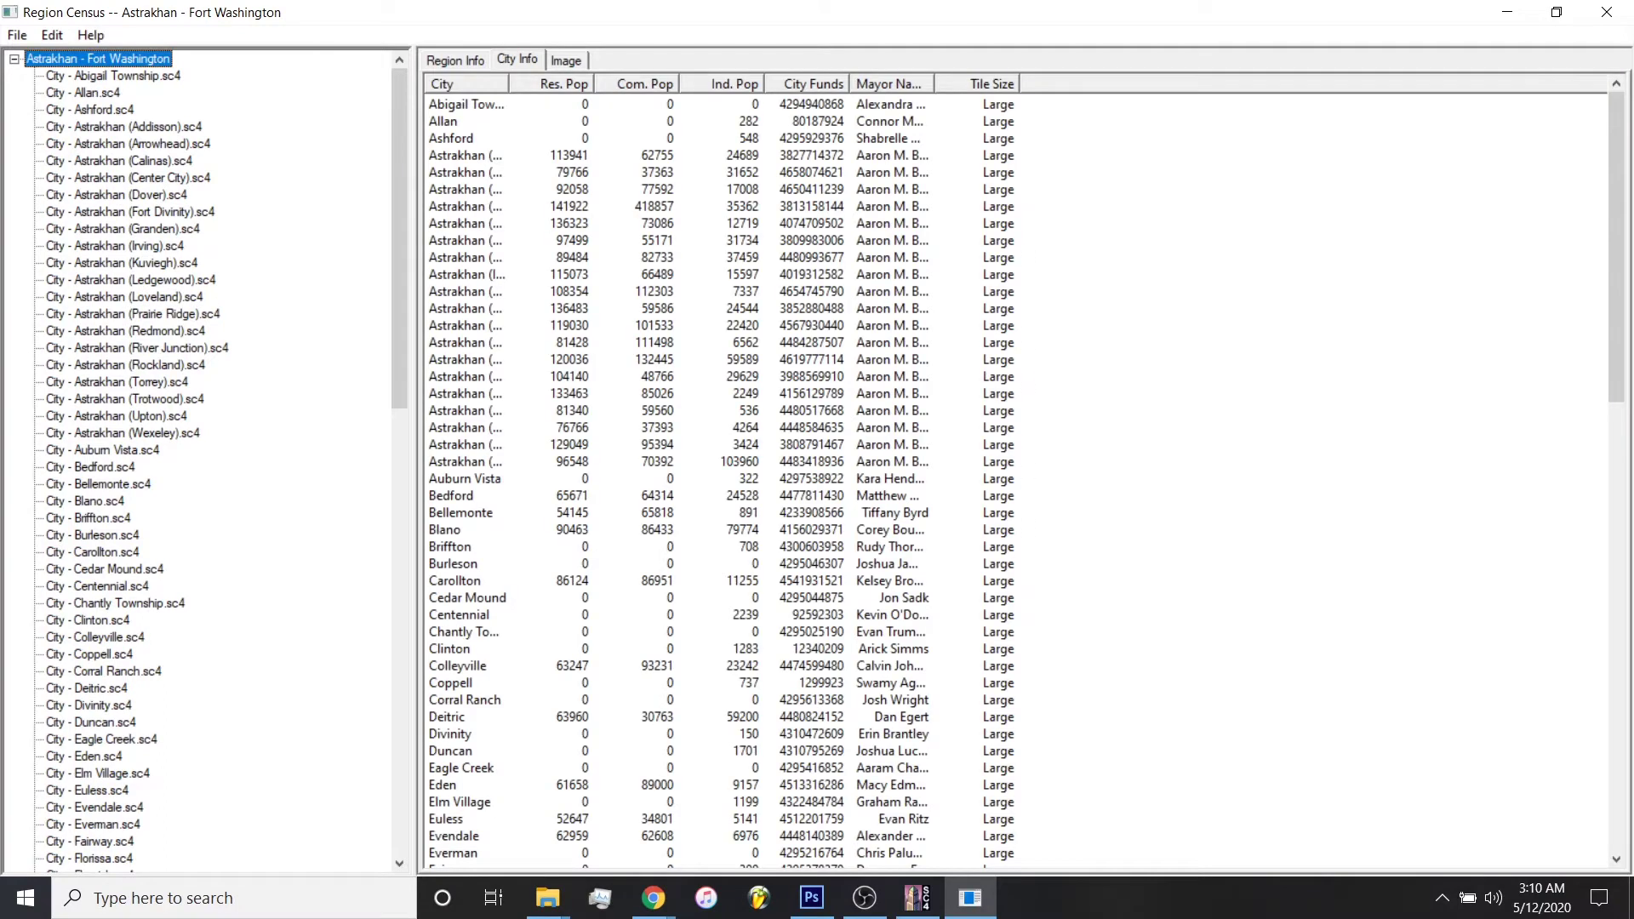
Turn on Traffic View for the region image and save it to the desktop as the JPG "Astrakhan - Fort Washington Transit".
{"action": "left_click", "coordinate": [565, 60]}
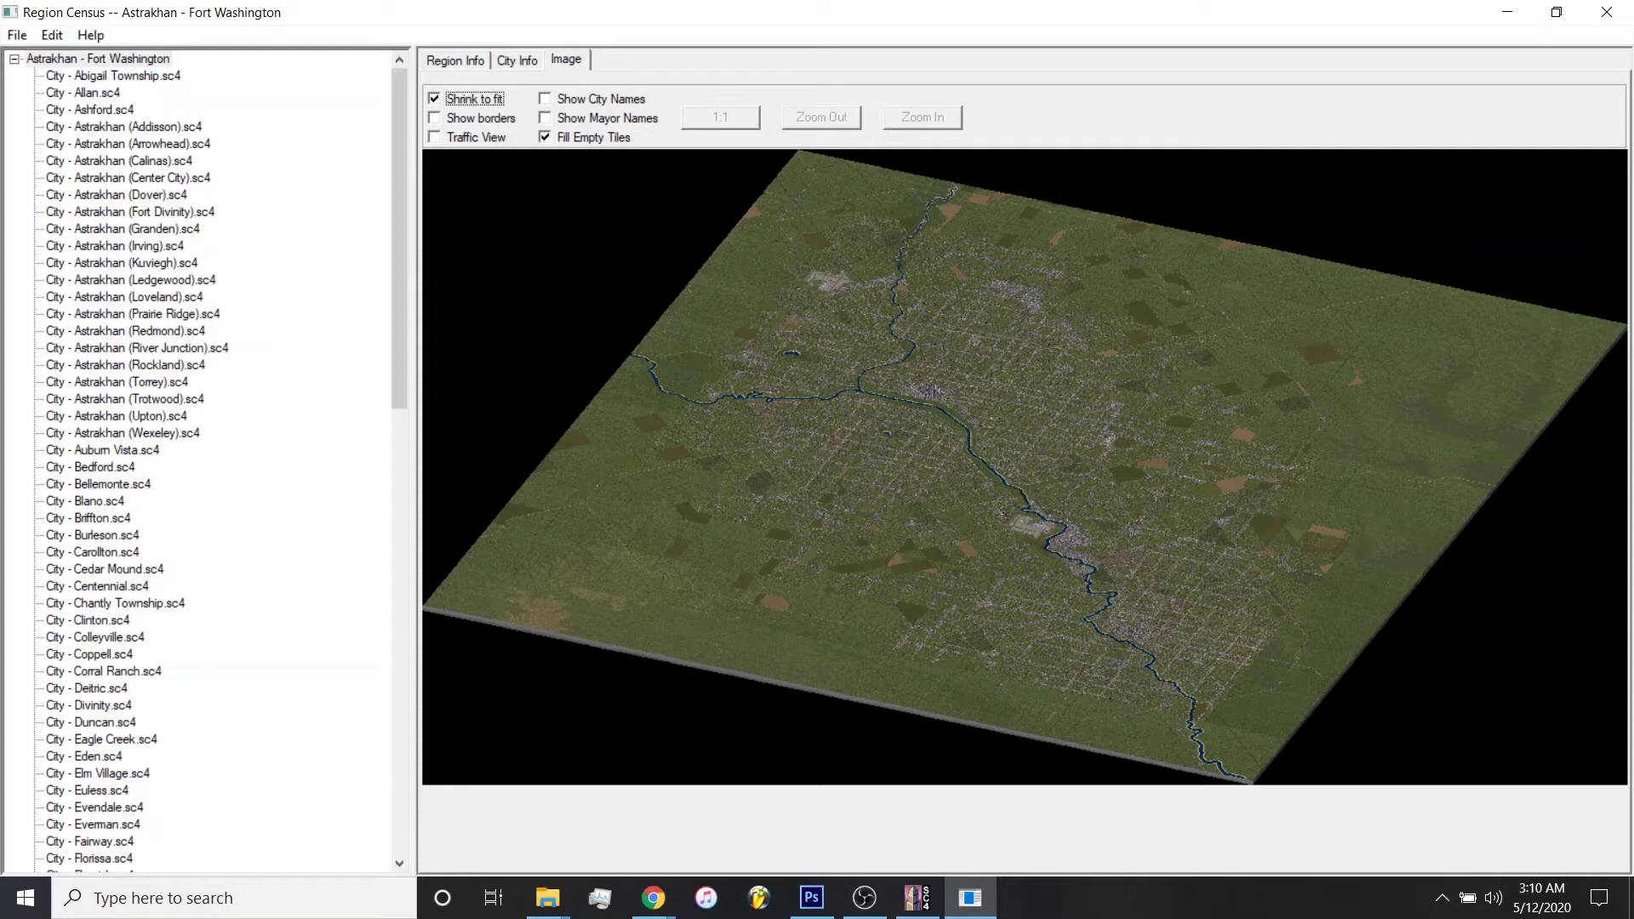
{"action": "left_click", "coordinate": [434, 137]}
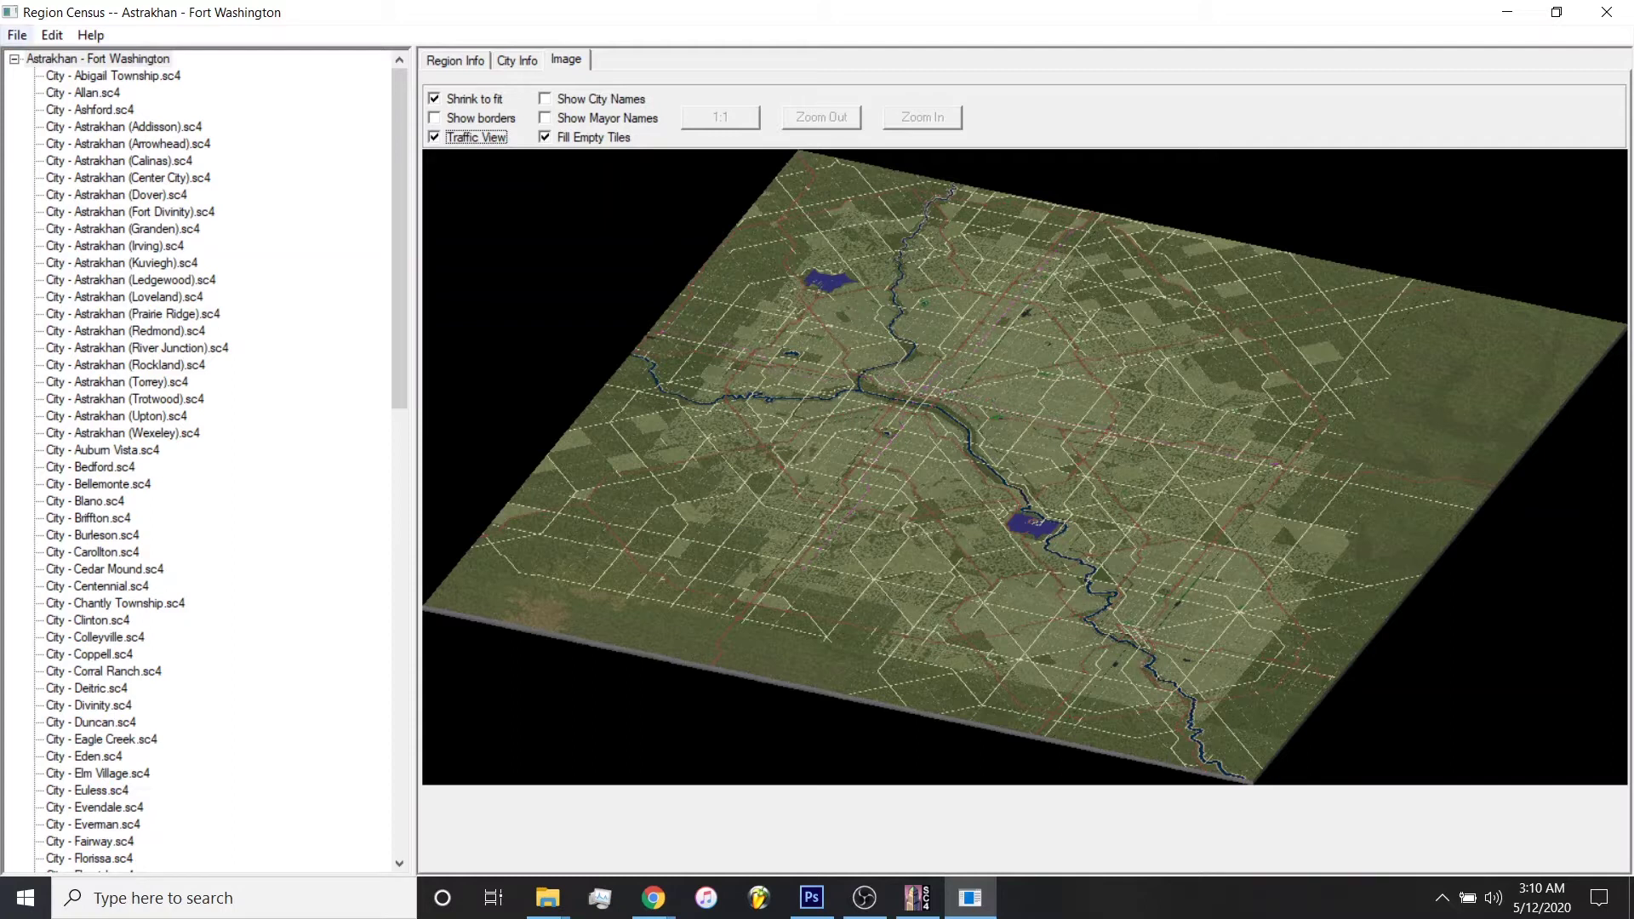
{"action": "left_click", "coordinate": [17, 34]}
{"action": "left_click", "coordinate": [69, 82]}
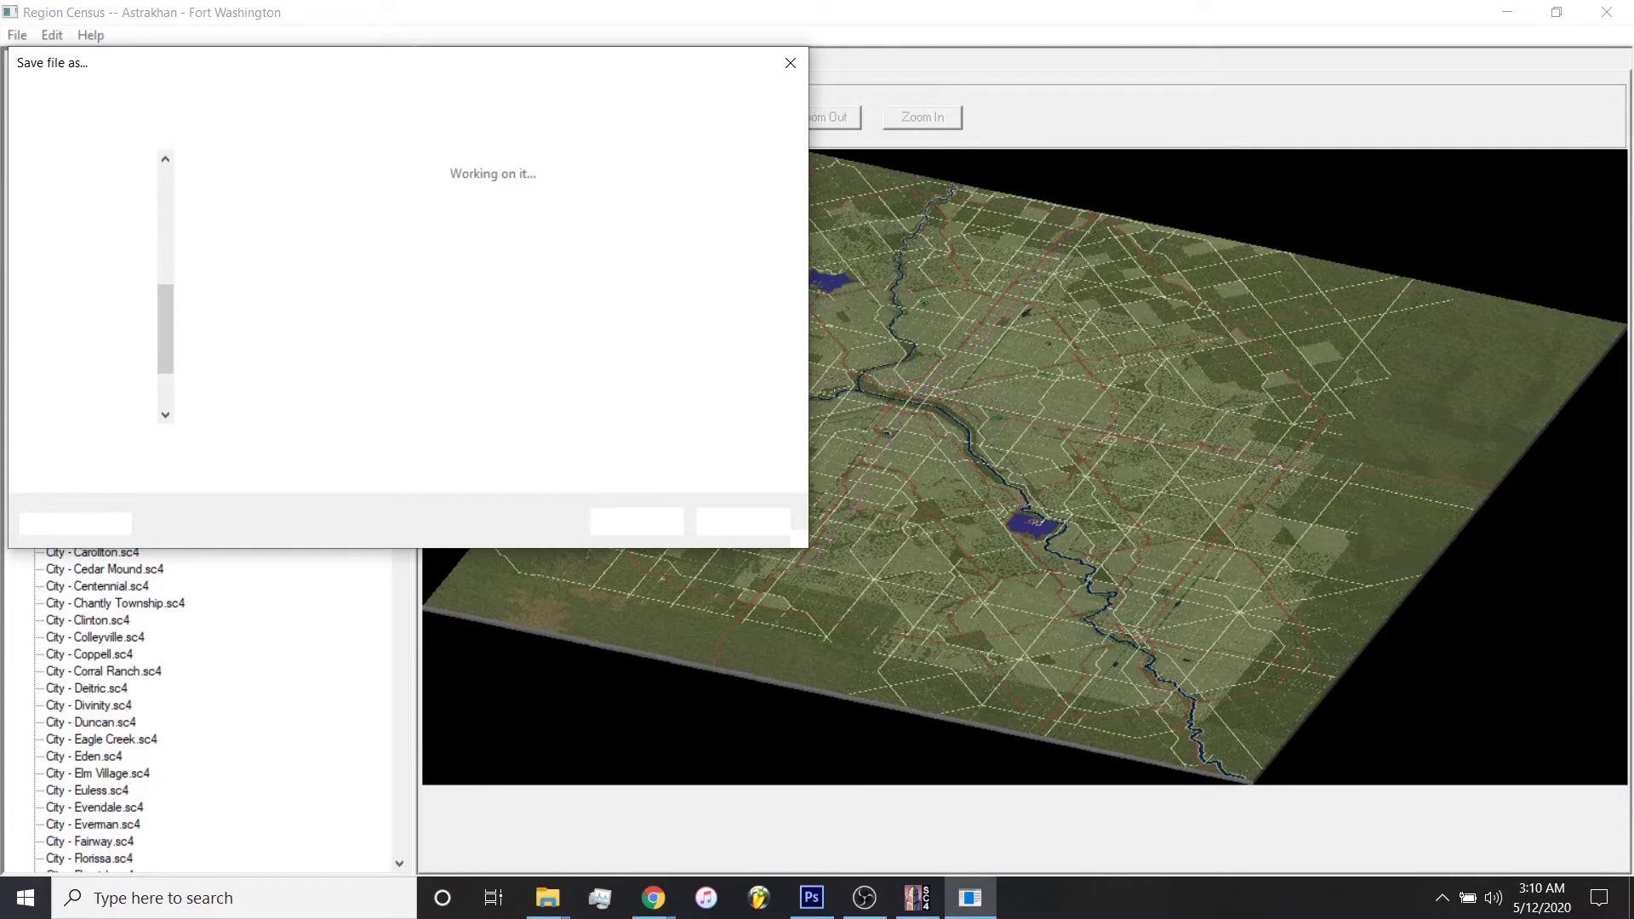
{"action": "left_click", "coordinate": [471, 474]}
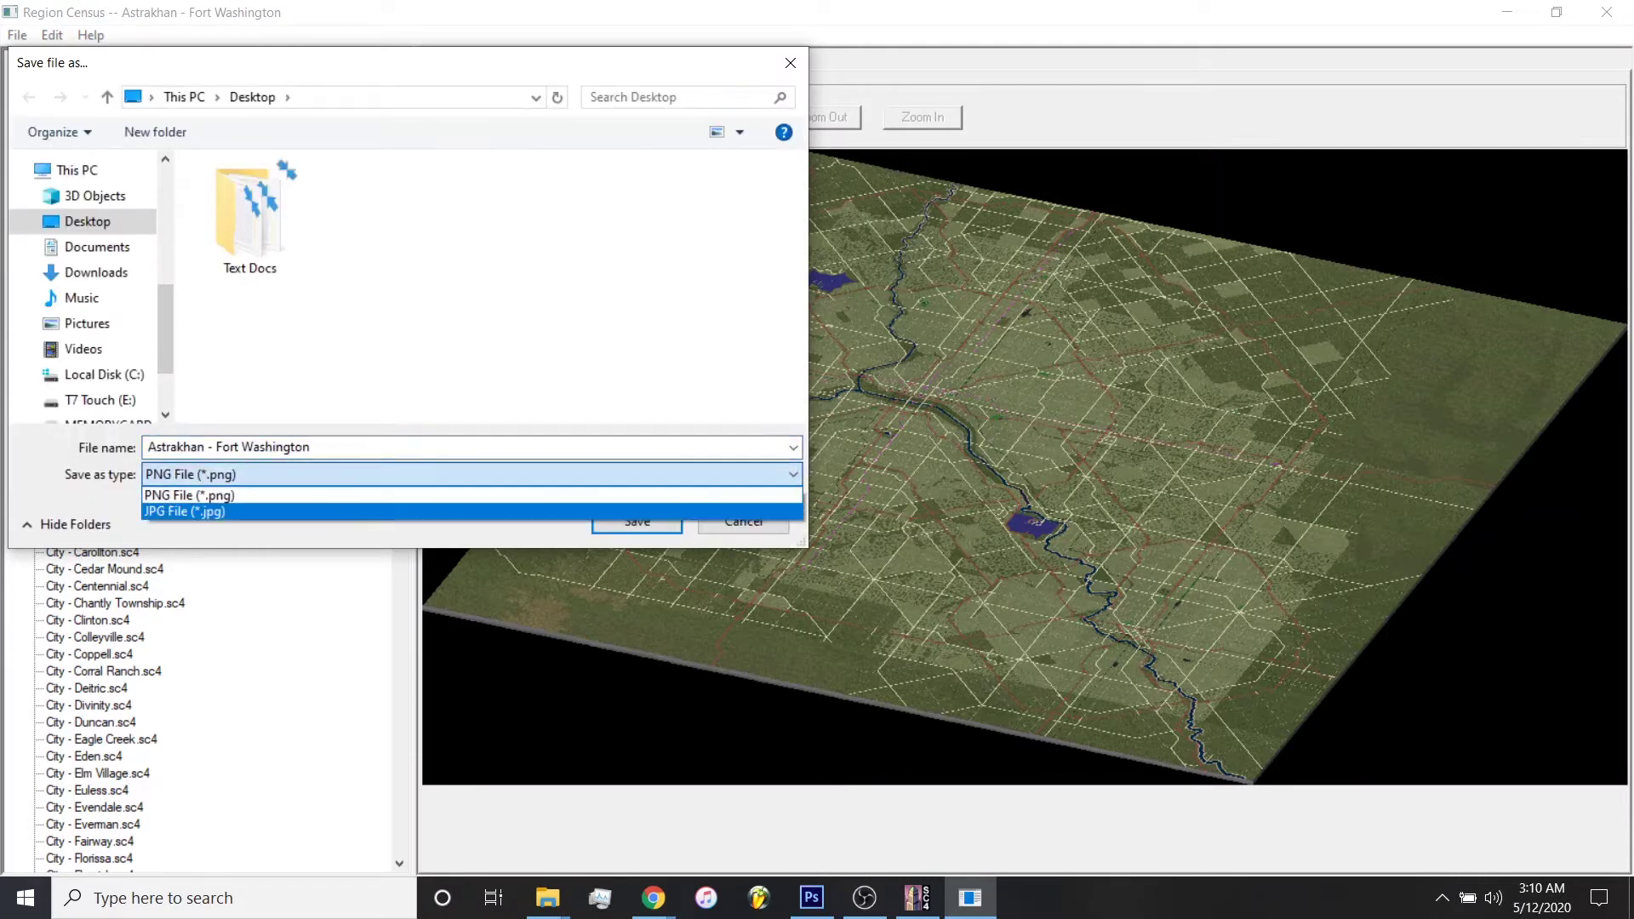
{"action": "left_click", "coordinate": [184, 510]}
{"action": "double_click", "coordinate": [311, 446]}
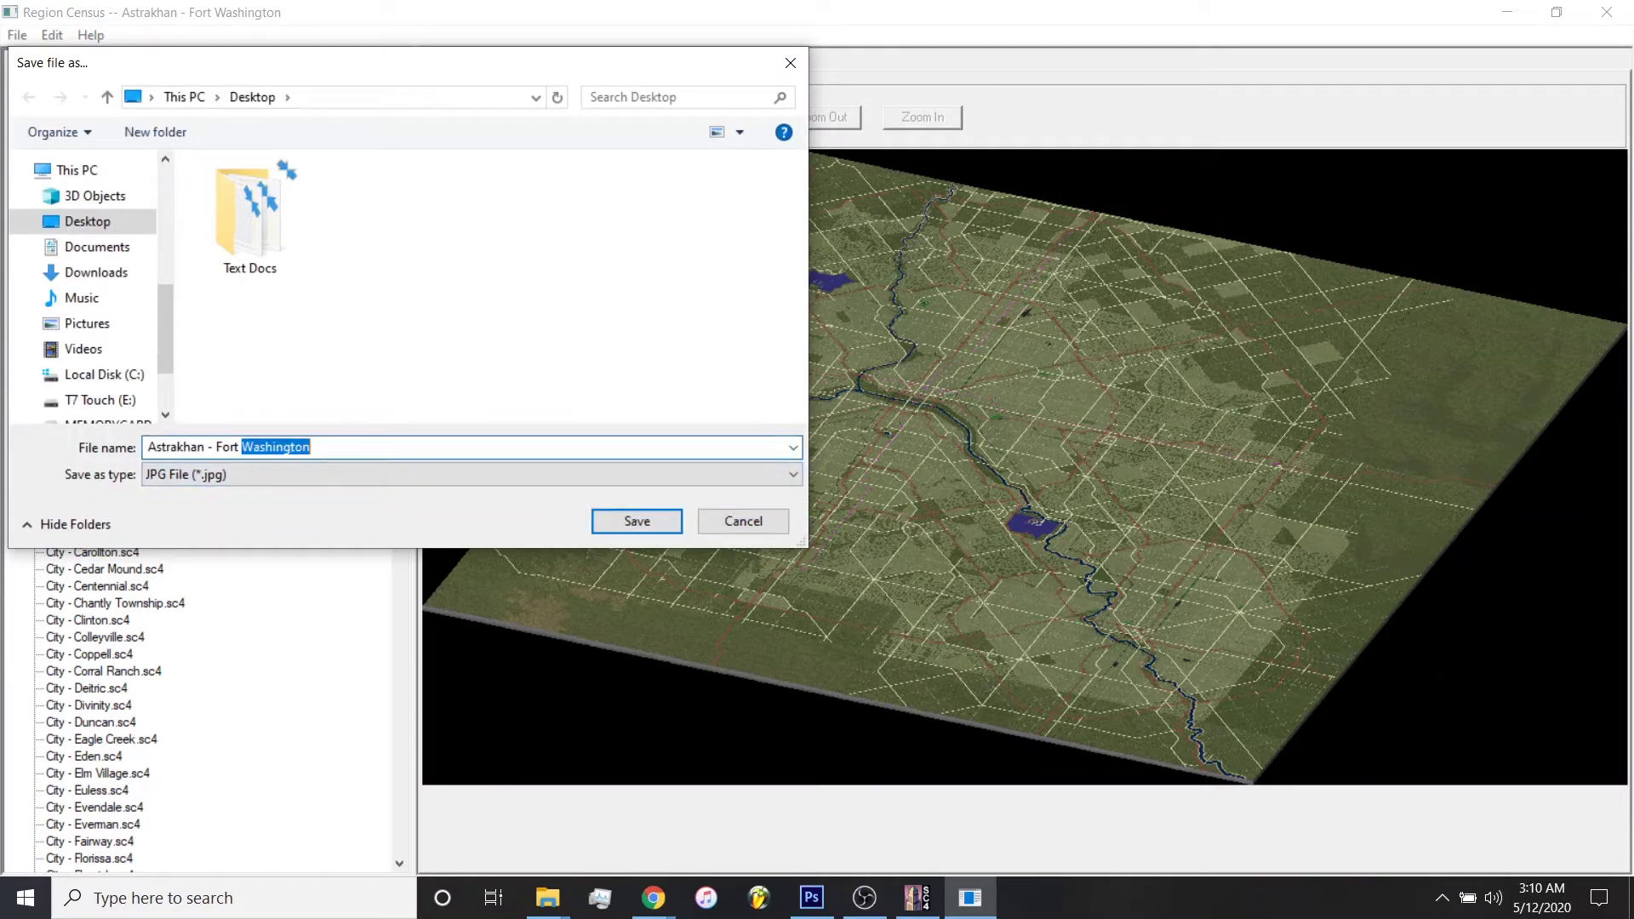
{"action": "left_click", "coordinate": [312, 446]}
{"action": "type", "text": "Trans"}
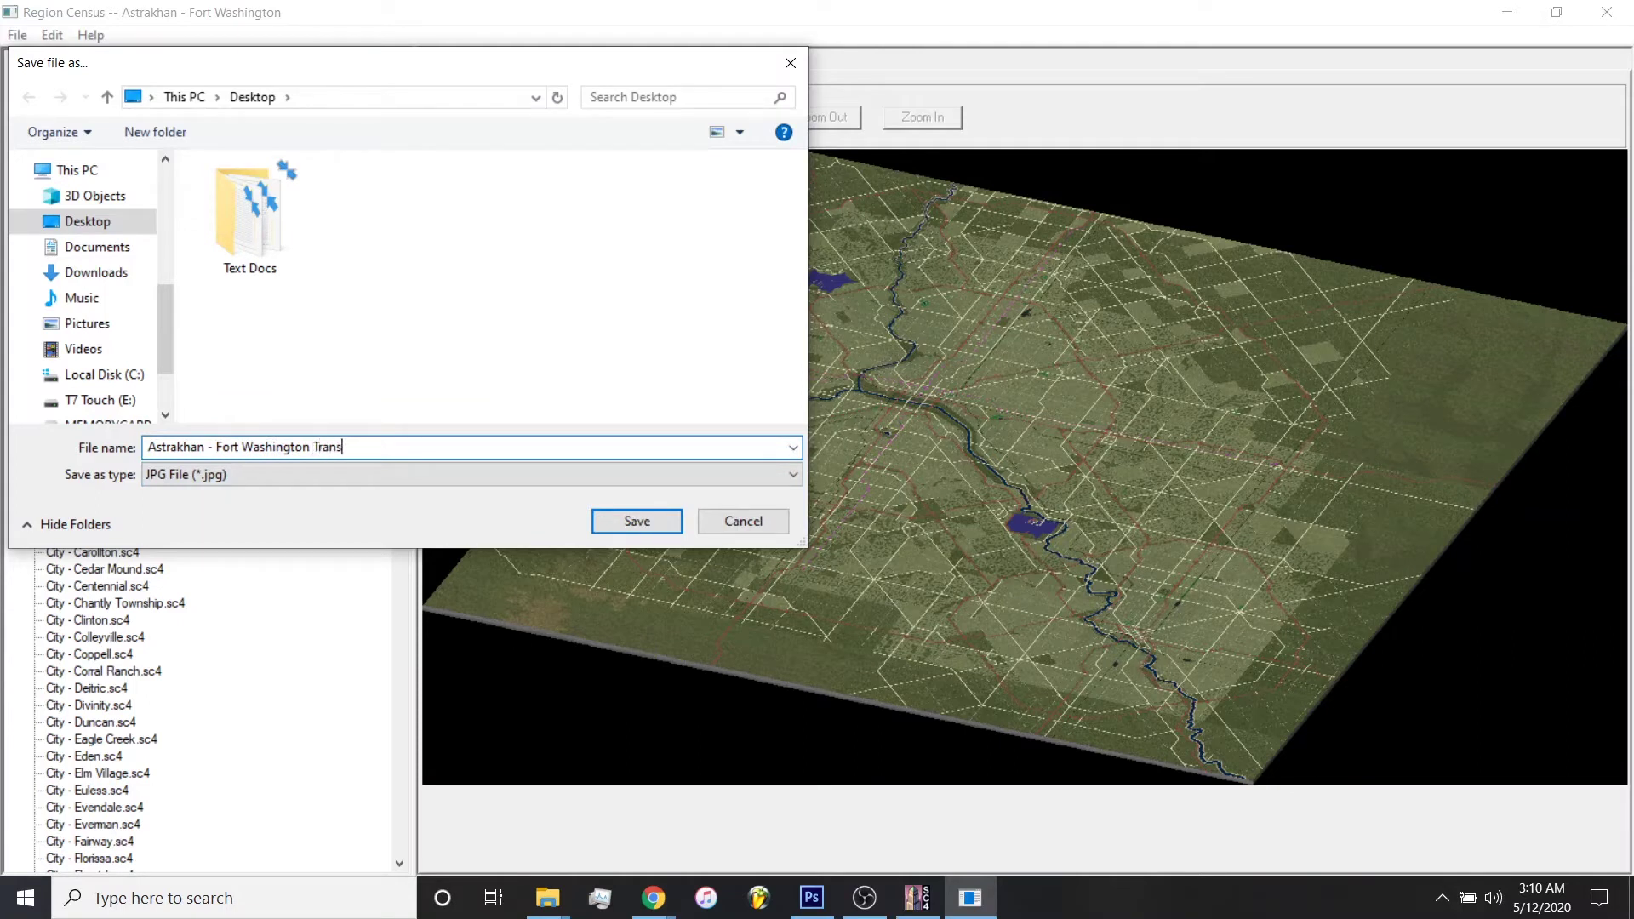
{"action": "type", "text": "it"}
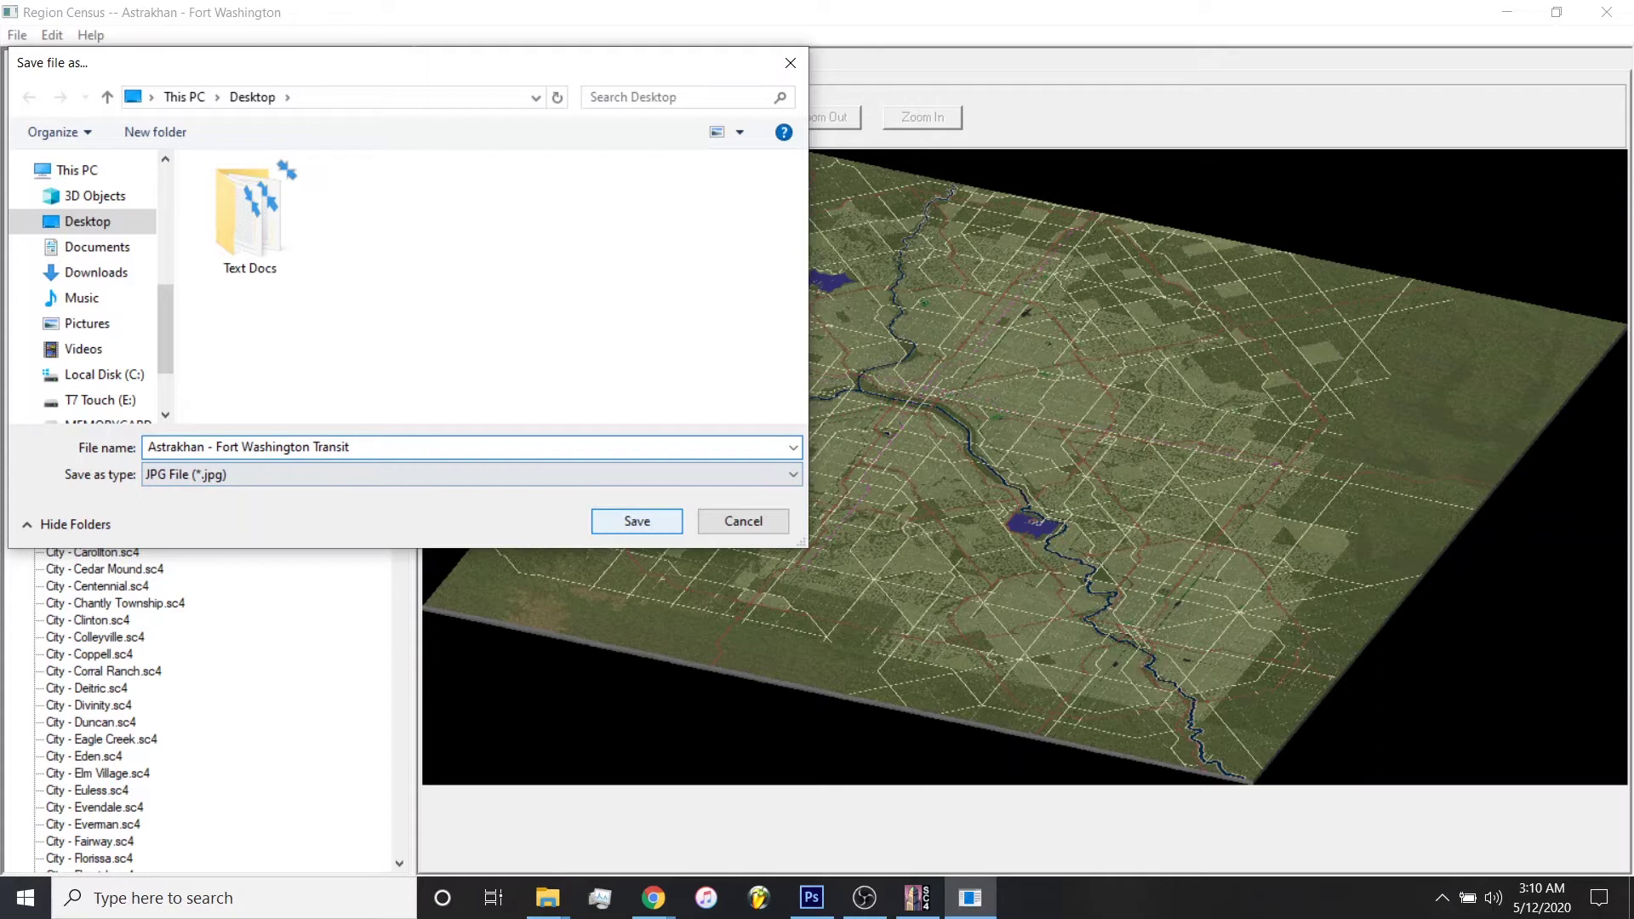
{"action": "key", "text": "Return"}
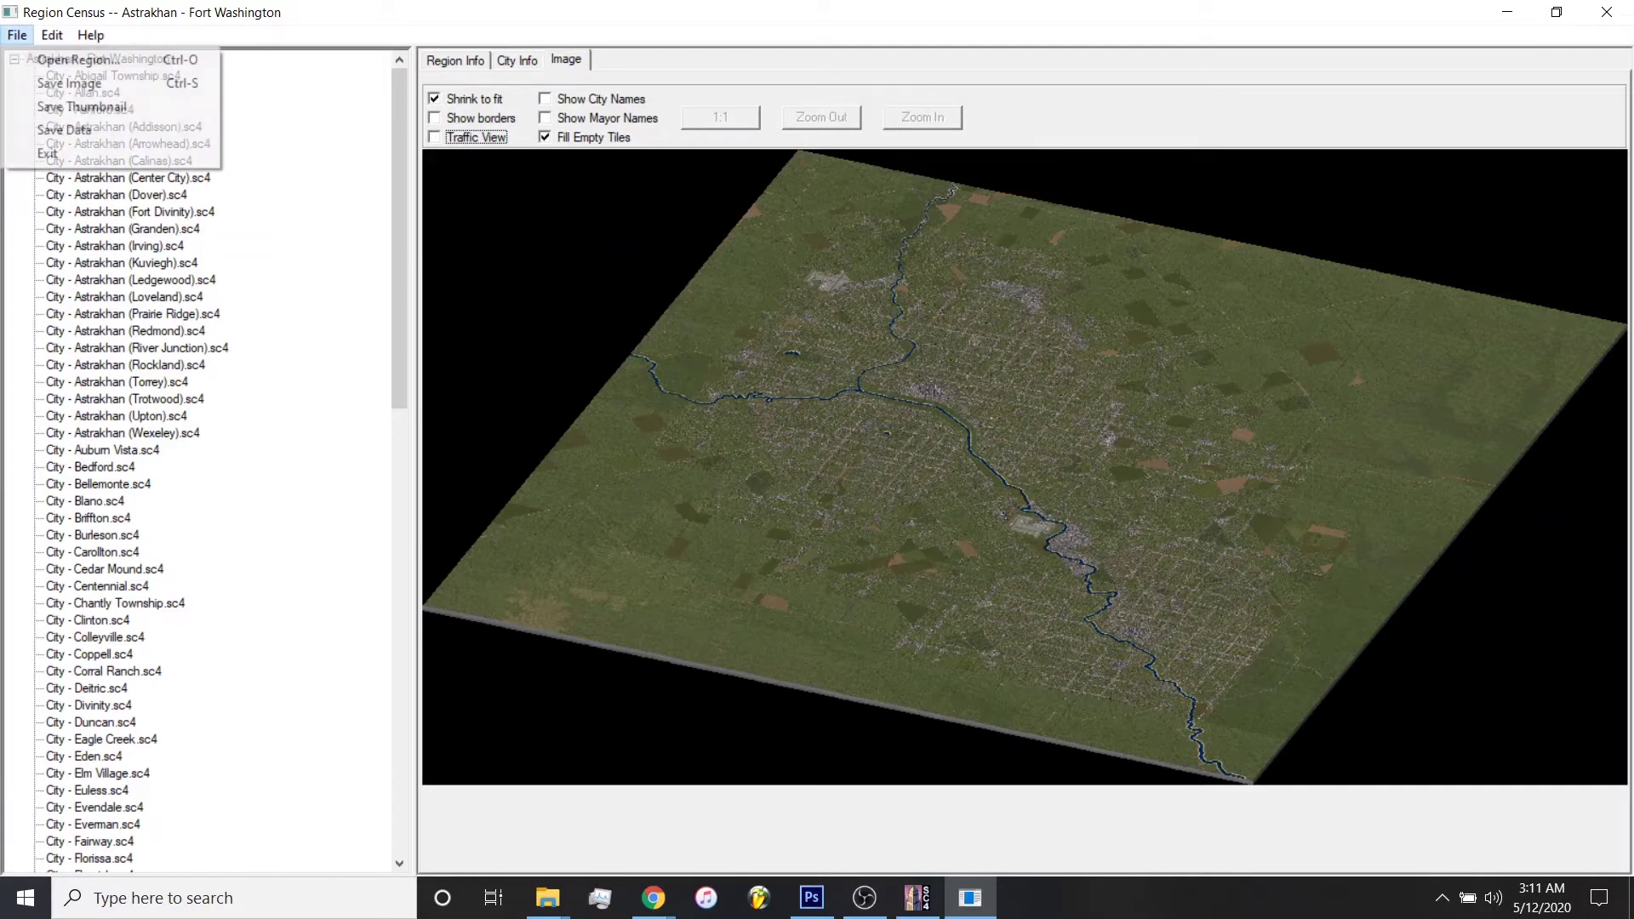
Save the region image without traffic to the desktop as the JPG "Astrakhan - Fort Washington" and close Region Census.
{"action": "left_click", "coordinate": [69, 83]}
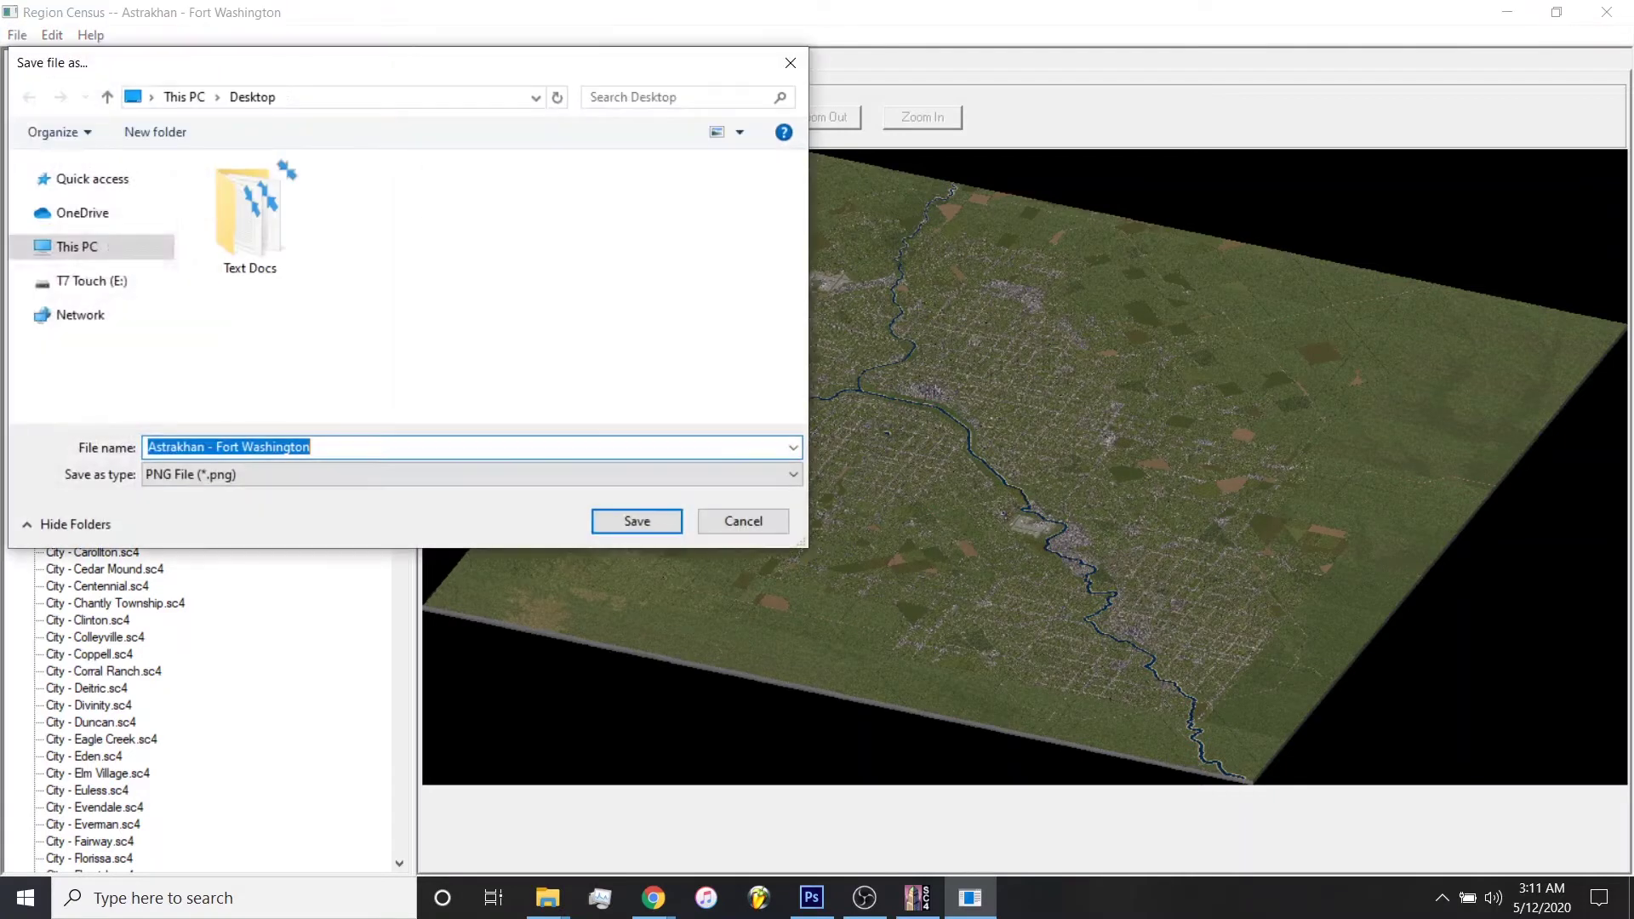
{"action": "left_click", "coordinate": [310, 447]}
{"action": "left_click", "coordinate": [310, 474]}
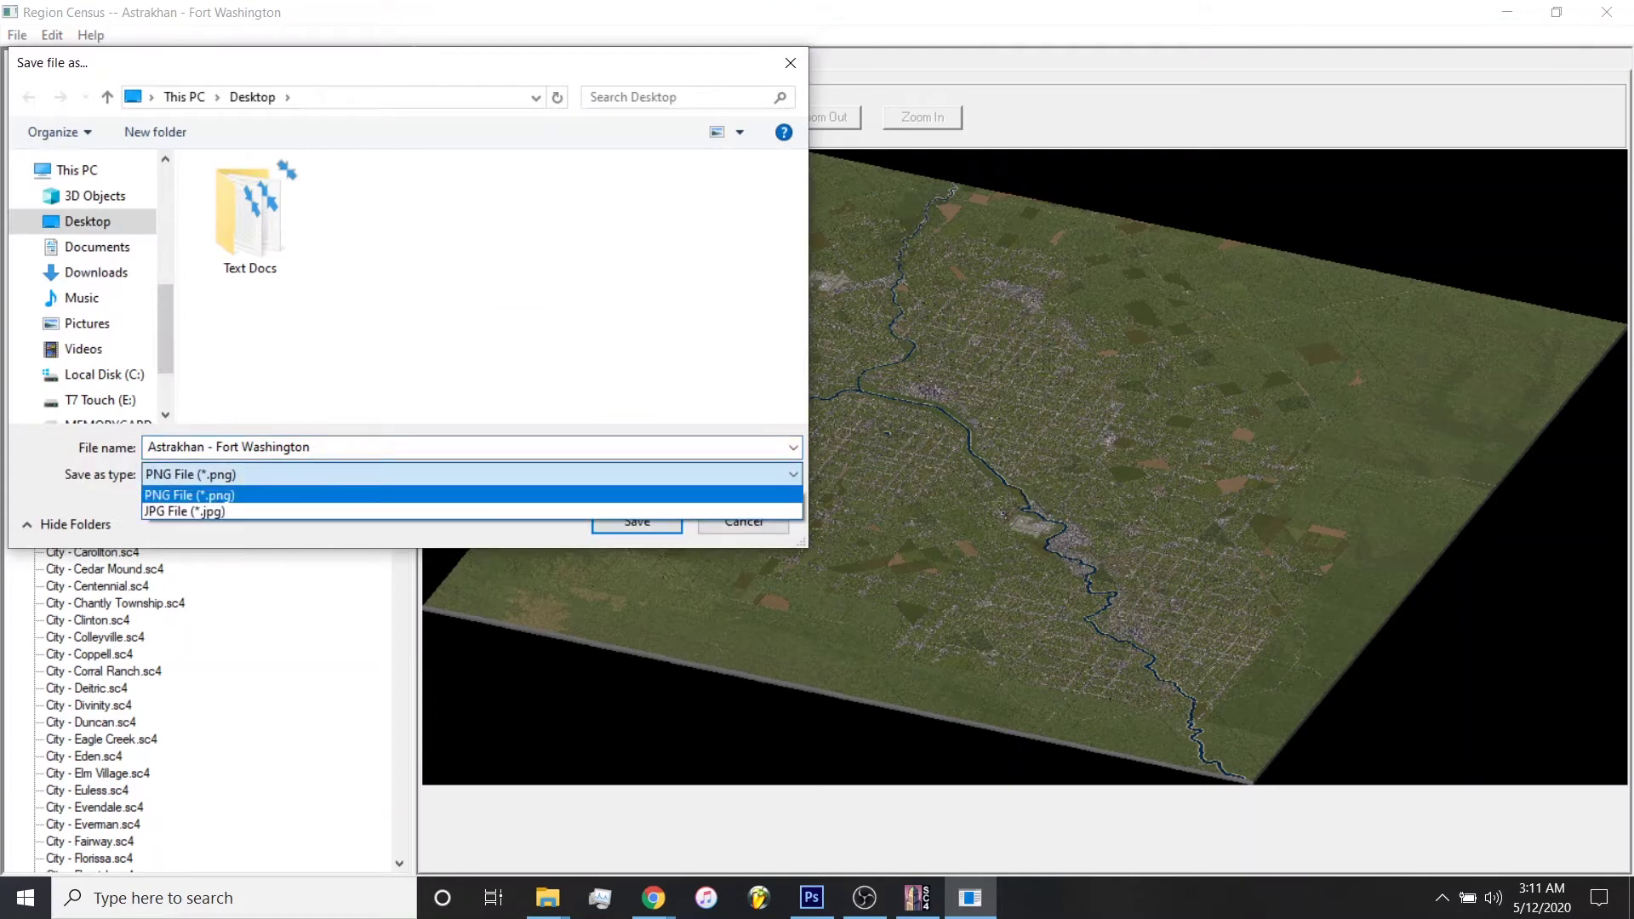
{"action": "key", "text": "Down"}
{"action": "key", "text": "Return"}
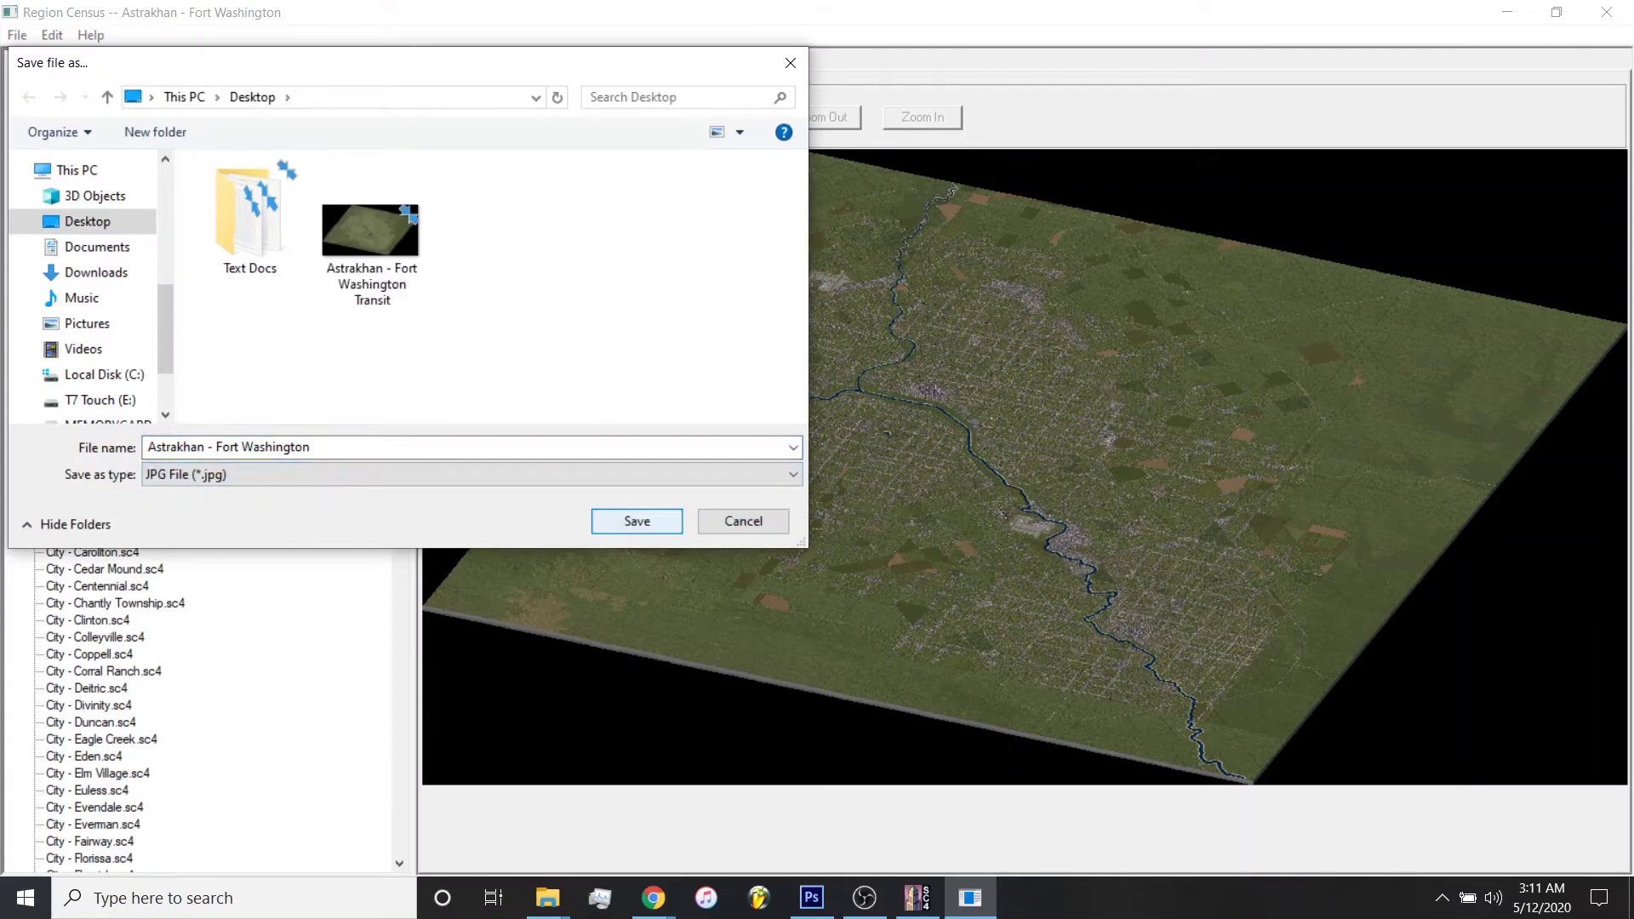
{"action": "key", "text": "Return"}
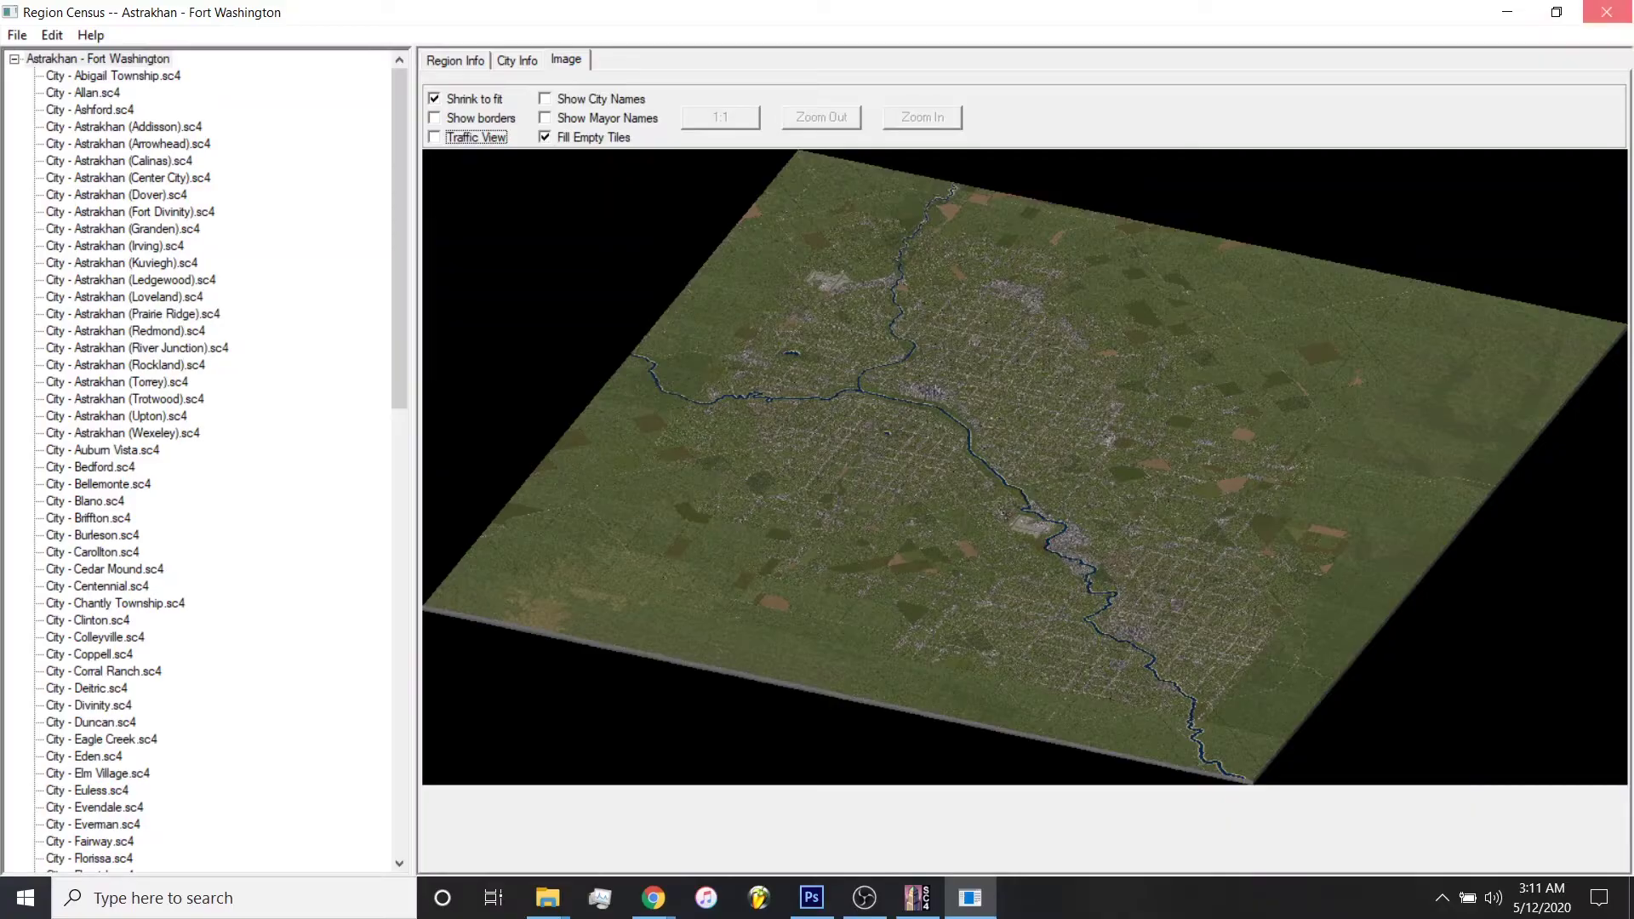
{"action": "left_click", "coordinate": [1607, 12]}
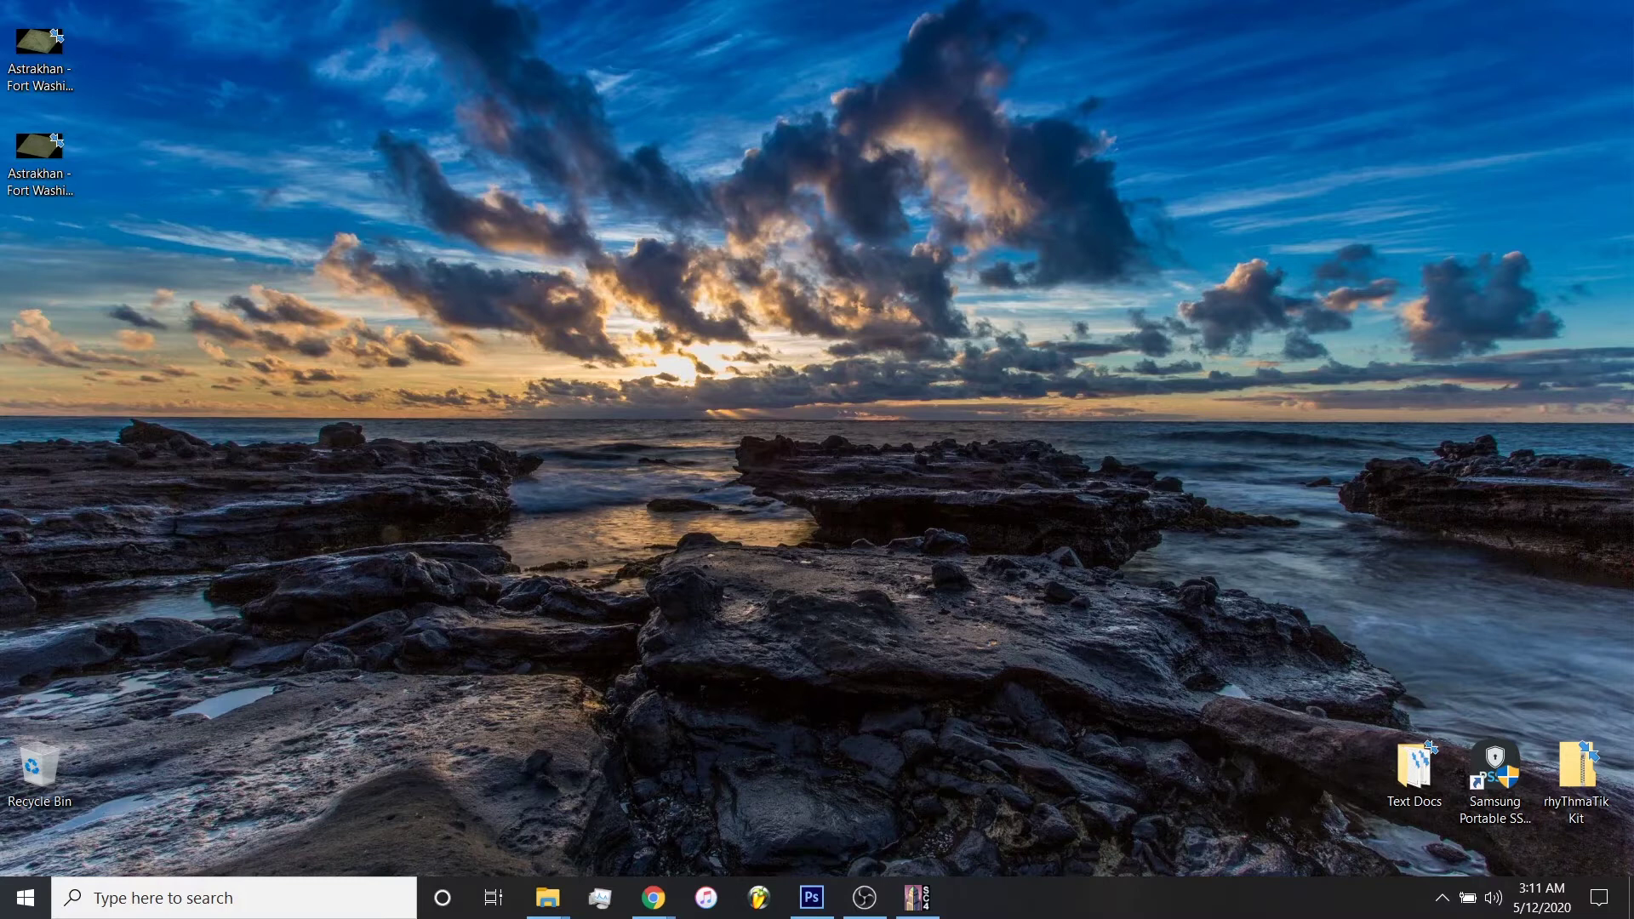
Create shortcuts on the desktop to both saved region images.
{"action": "left_click_drag", "start_coordinate": [148, 62], "coordinate": [46, 171]}
{"action": "right_click", "coordinate": [46, 171]}
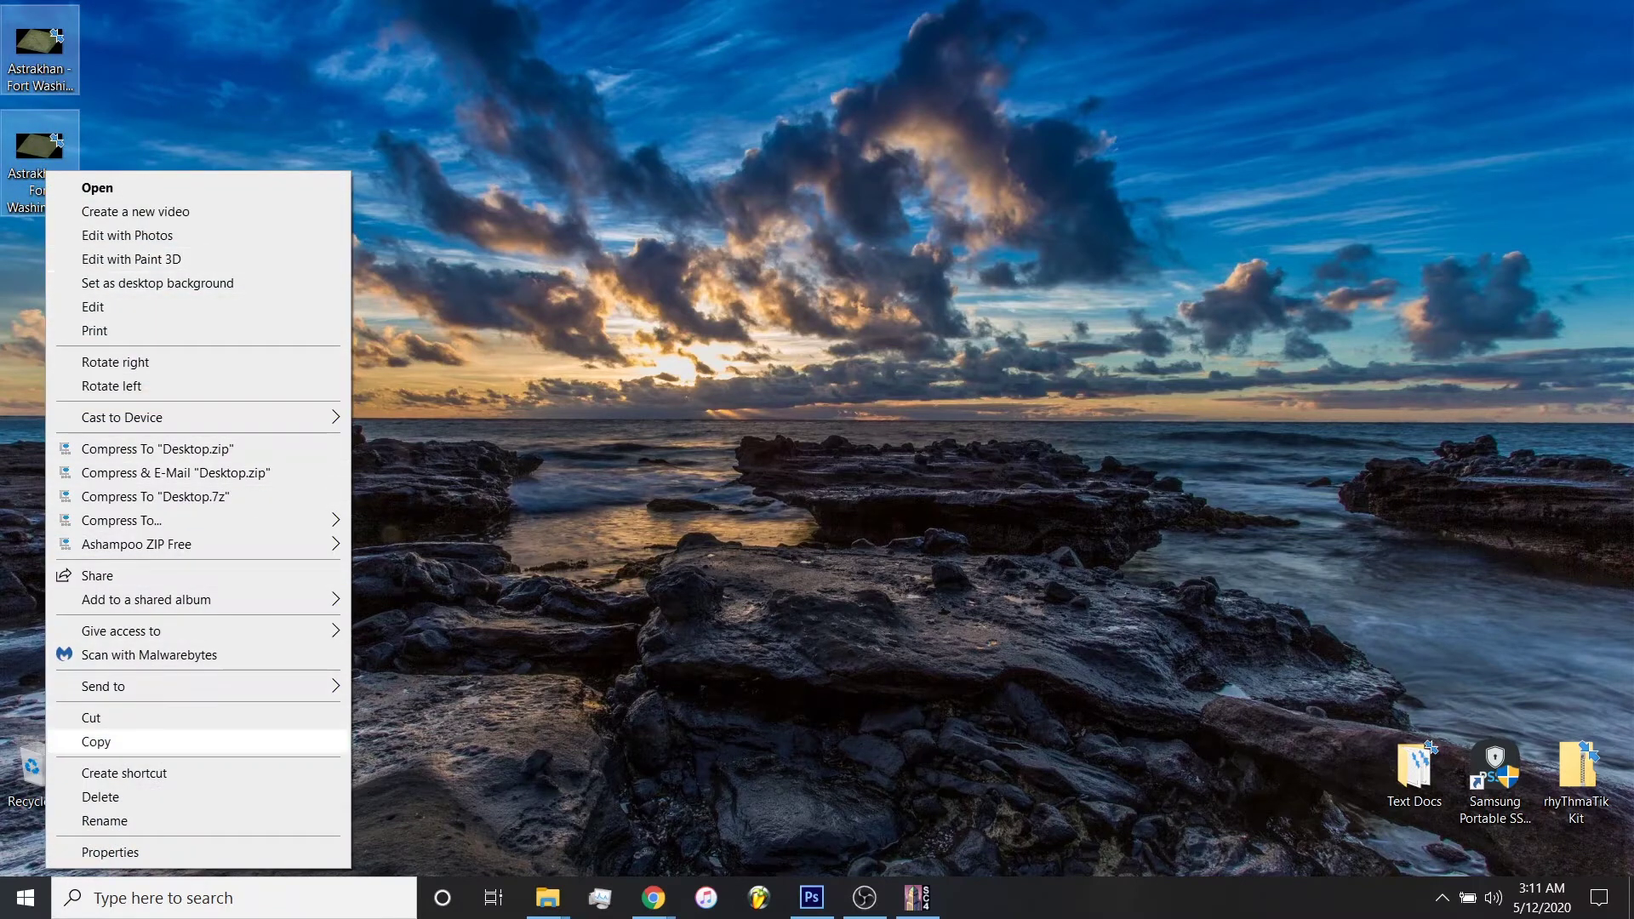
{"action": "left_click", "coordinate": [97, 741]}
{"action": "right_click", "coordinate": [295, 77]}
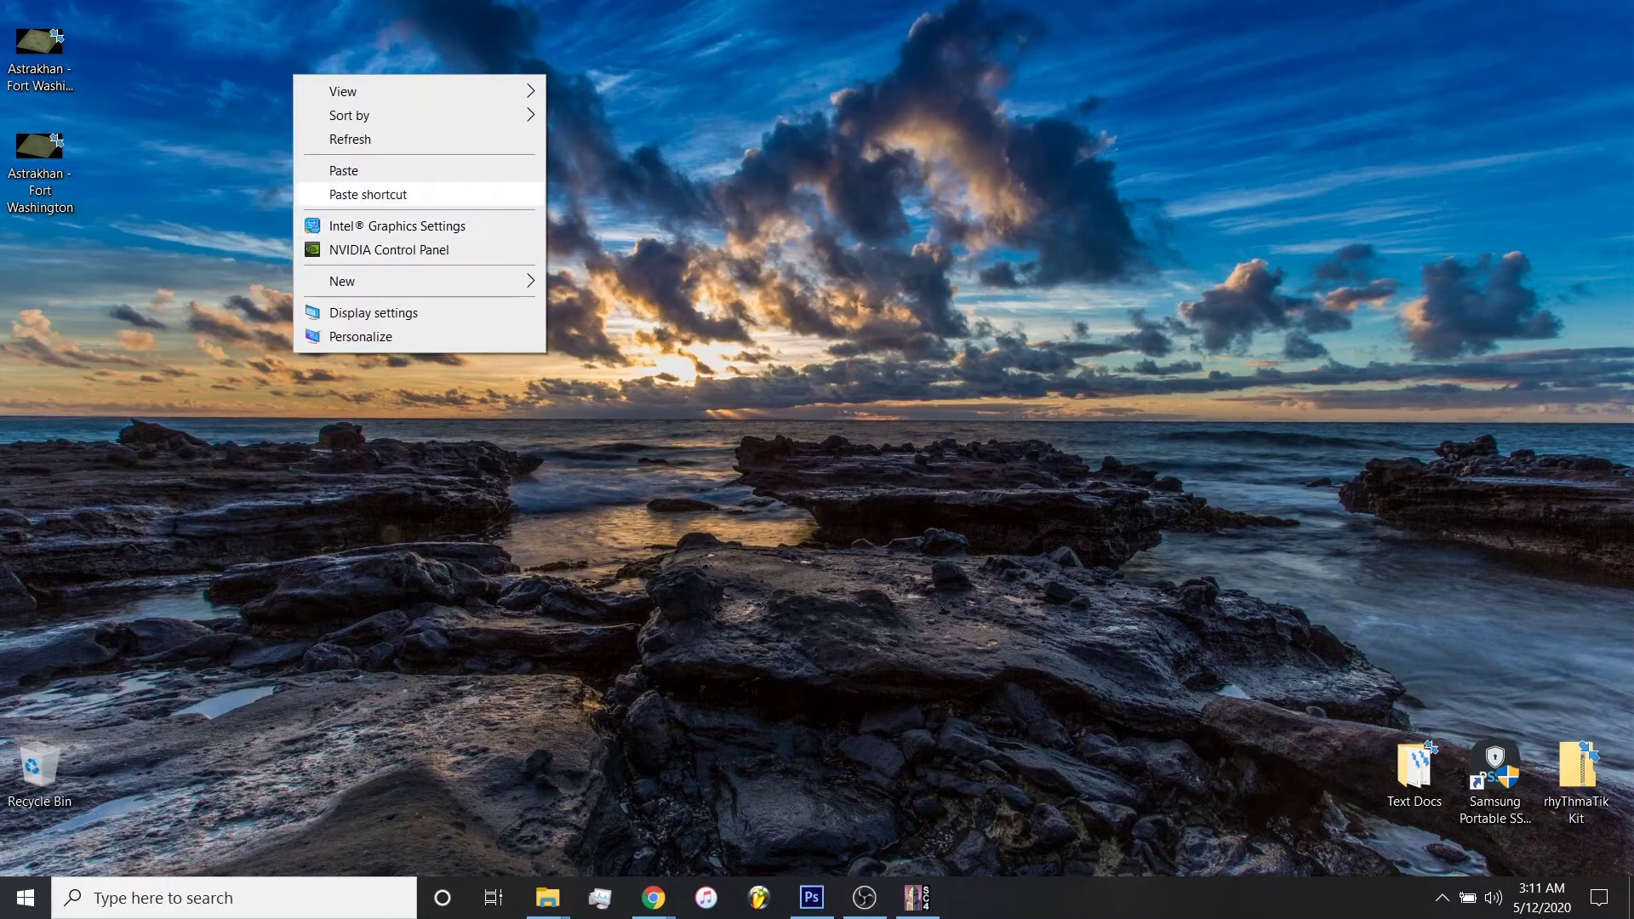
{"action": "left_click", "coordinate": [367, 194]}
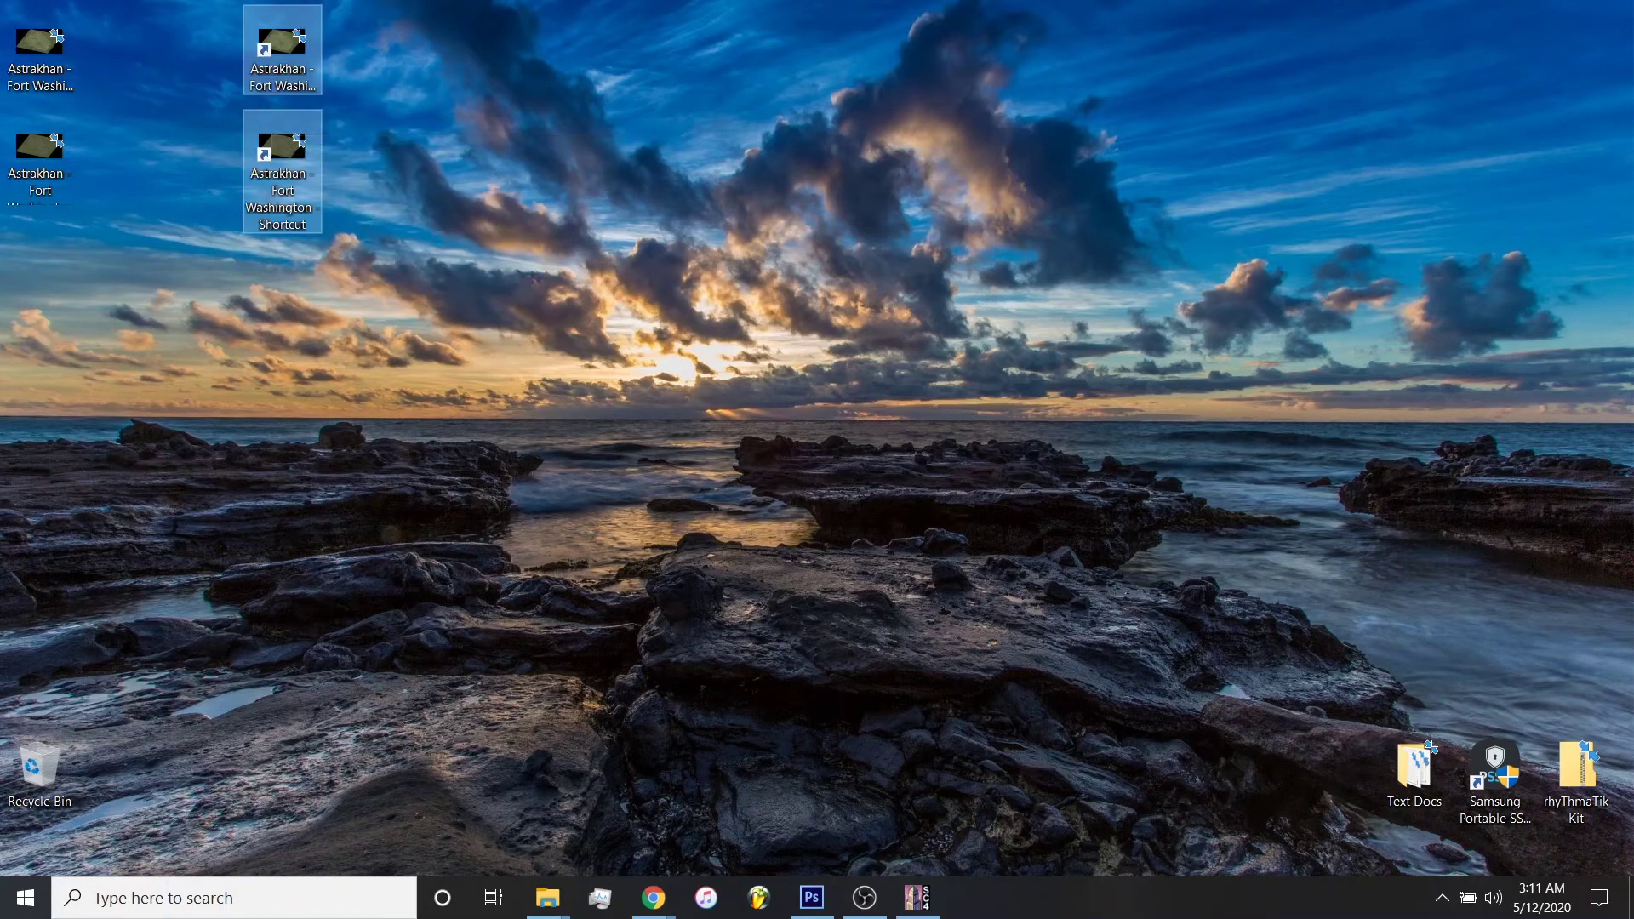
Rename the transit image's shortcut to "Astrakhan - Fort Washington Transit Map".
{"action": "left_click", "coordinate": [282, 59]}
{"action": "key", "text": "F2"}
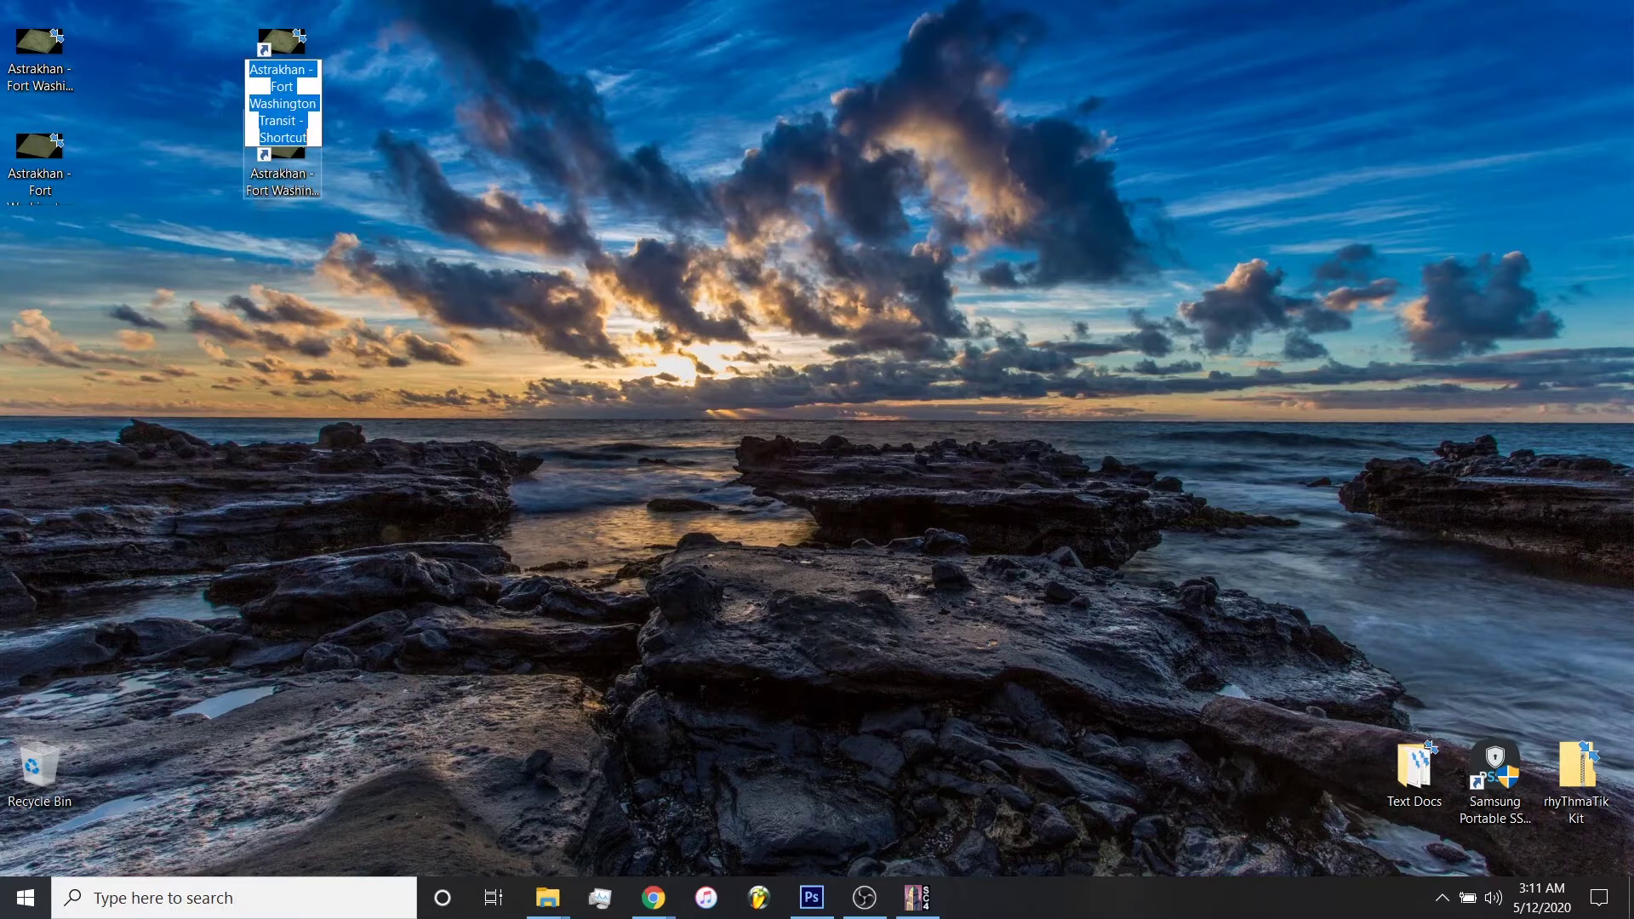
{"action": "key", "text": "End"}
{"action": "key", "text": "BackSpace"}
{"action": "key", "text": "BackSpace"}
{"action": "key", "text": "BackSpace"}
{"action": "key", "text": "BackSpace"}
{"action": "key", "text": "BackSpace"}
{"action": "key", "text": "BackSpace"}
{"action": "key", "text": "BackSpace"}
{"action": "key", "text": "BackSpace"}
{"action": "key", "text": "BackSpace"}
{"action": "key", "text": "BackSpace"}
{"action": "key", "text": "BackSpace"}
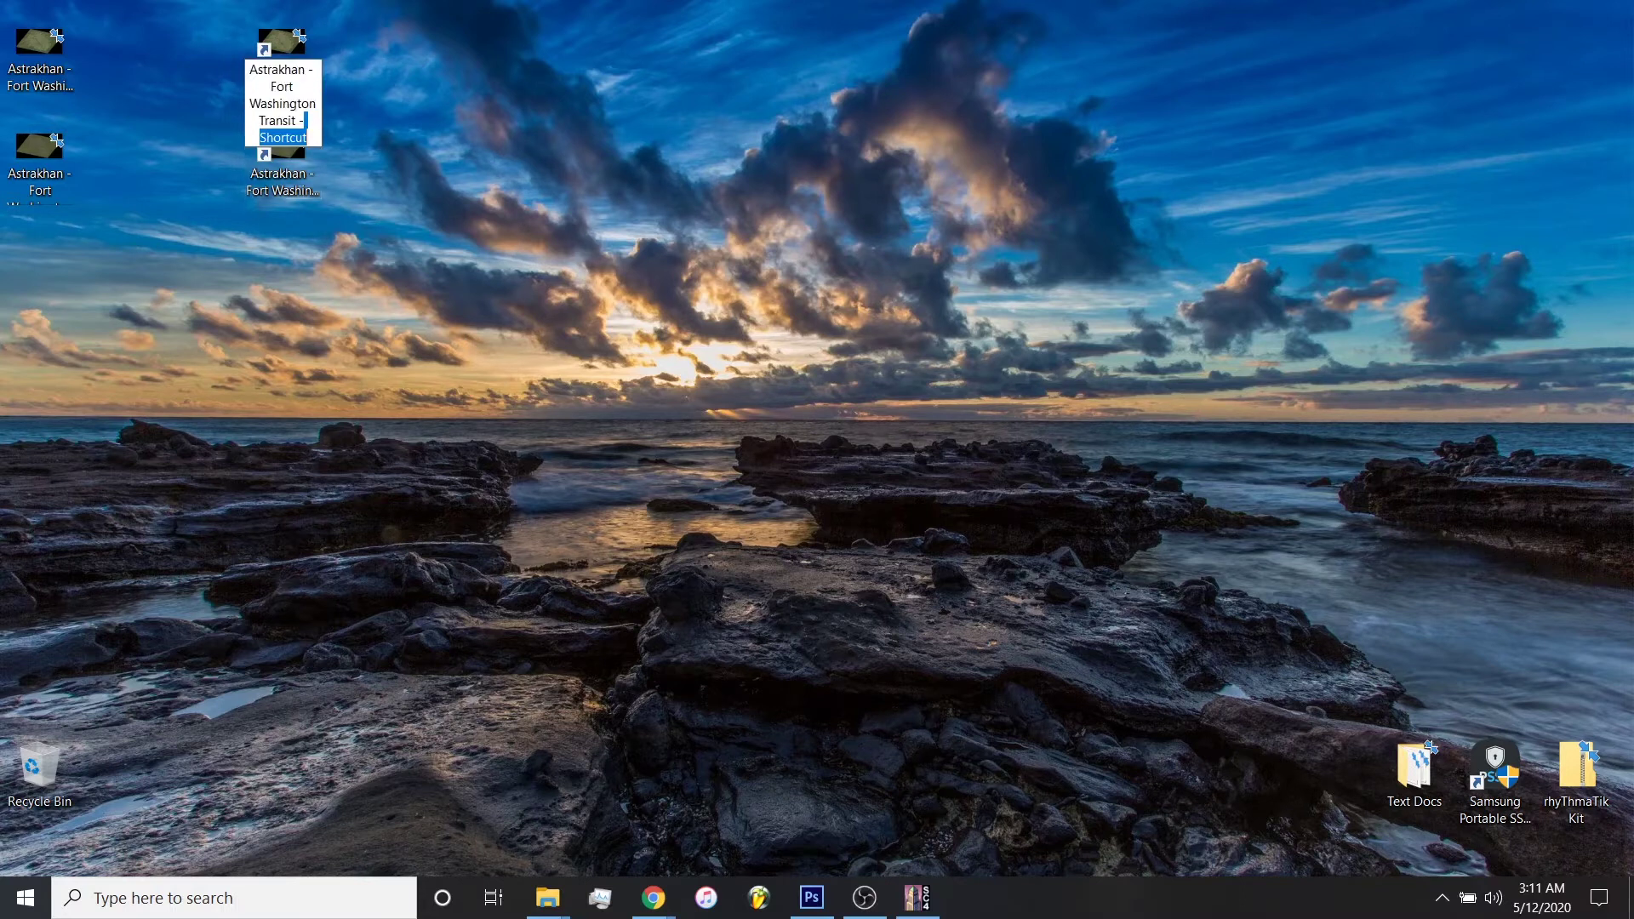
{"action": "type", "text": "Map"}
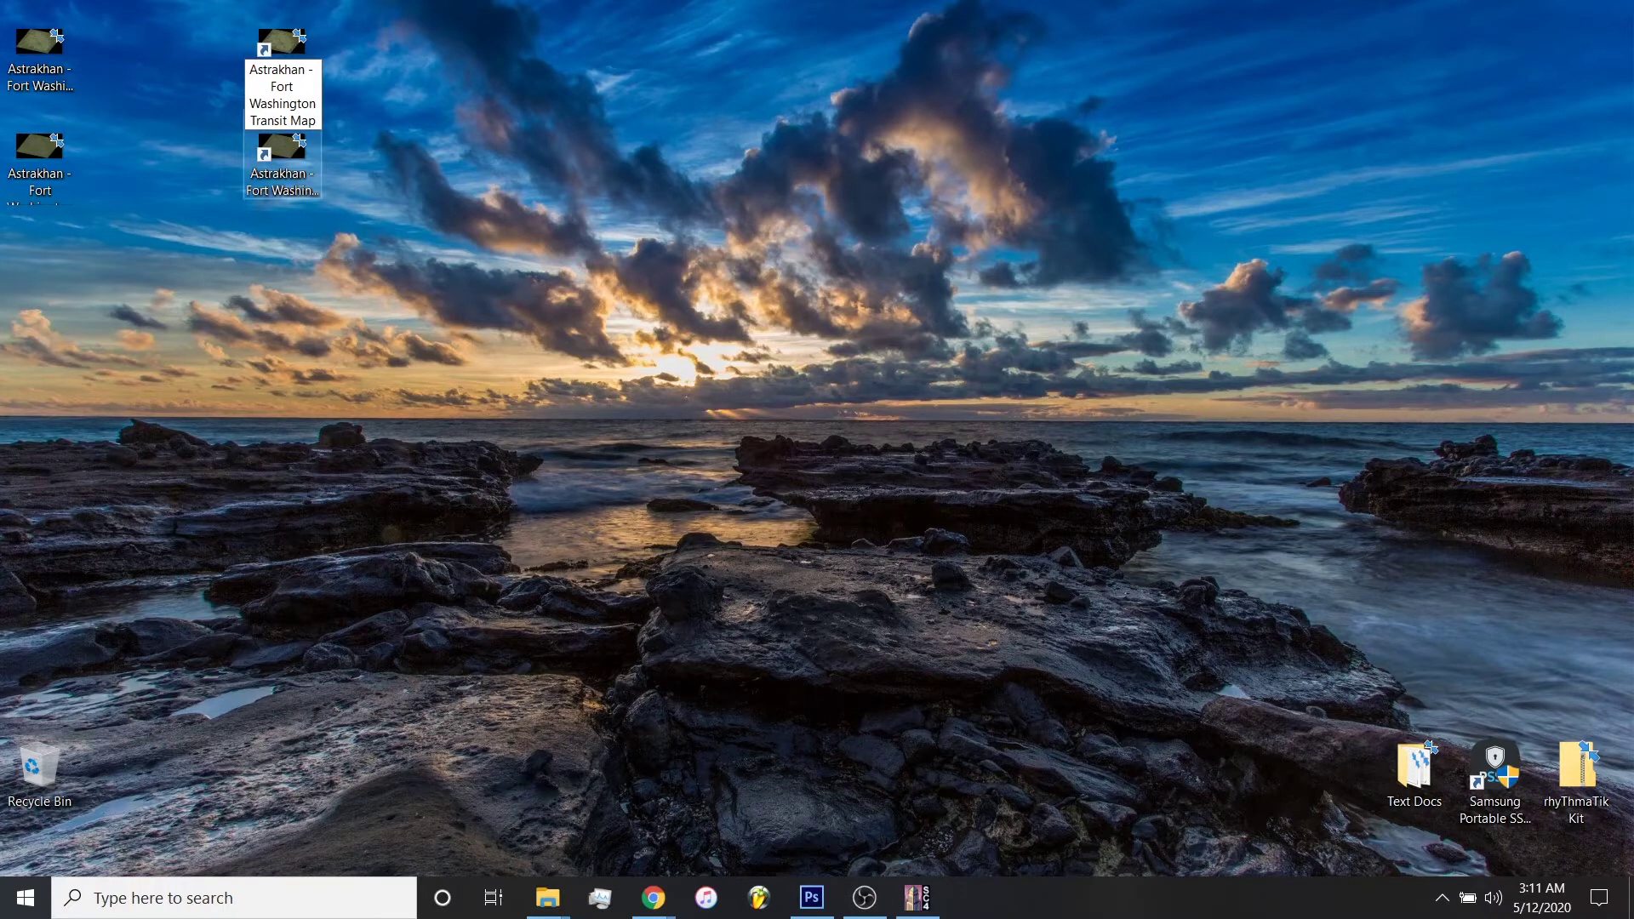
Rename the shortcut of the plain region image to "Astrakhan - Fort Washington Satellite View".
{"action": "left_click", "coordinate": [282, 181]}
{"action": "left_click", "coordinate": [282, 181]}
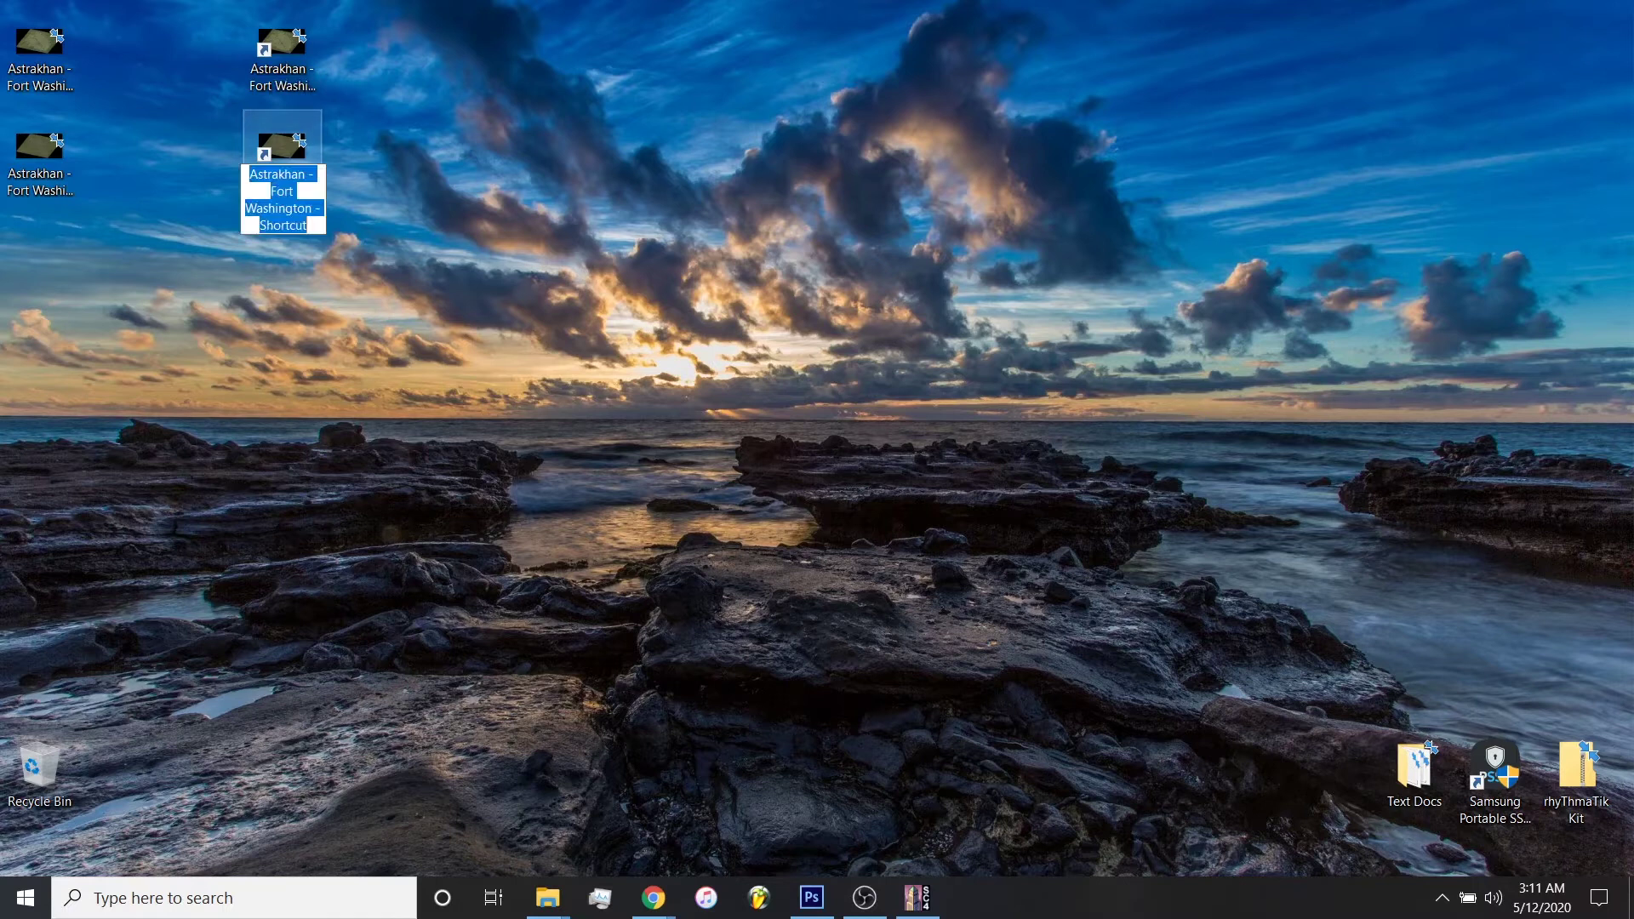
{"action": "left_click", "coordinate": [286, 208]}
{"action": "left_click_drag", "start_coordinate": [313, 208], "coordinate": [307, 225]}
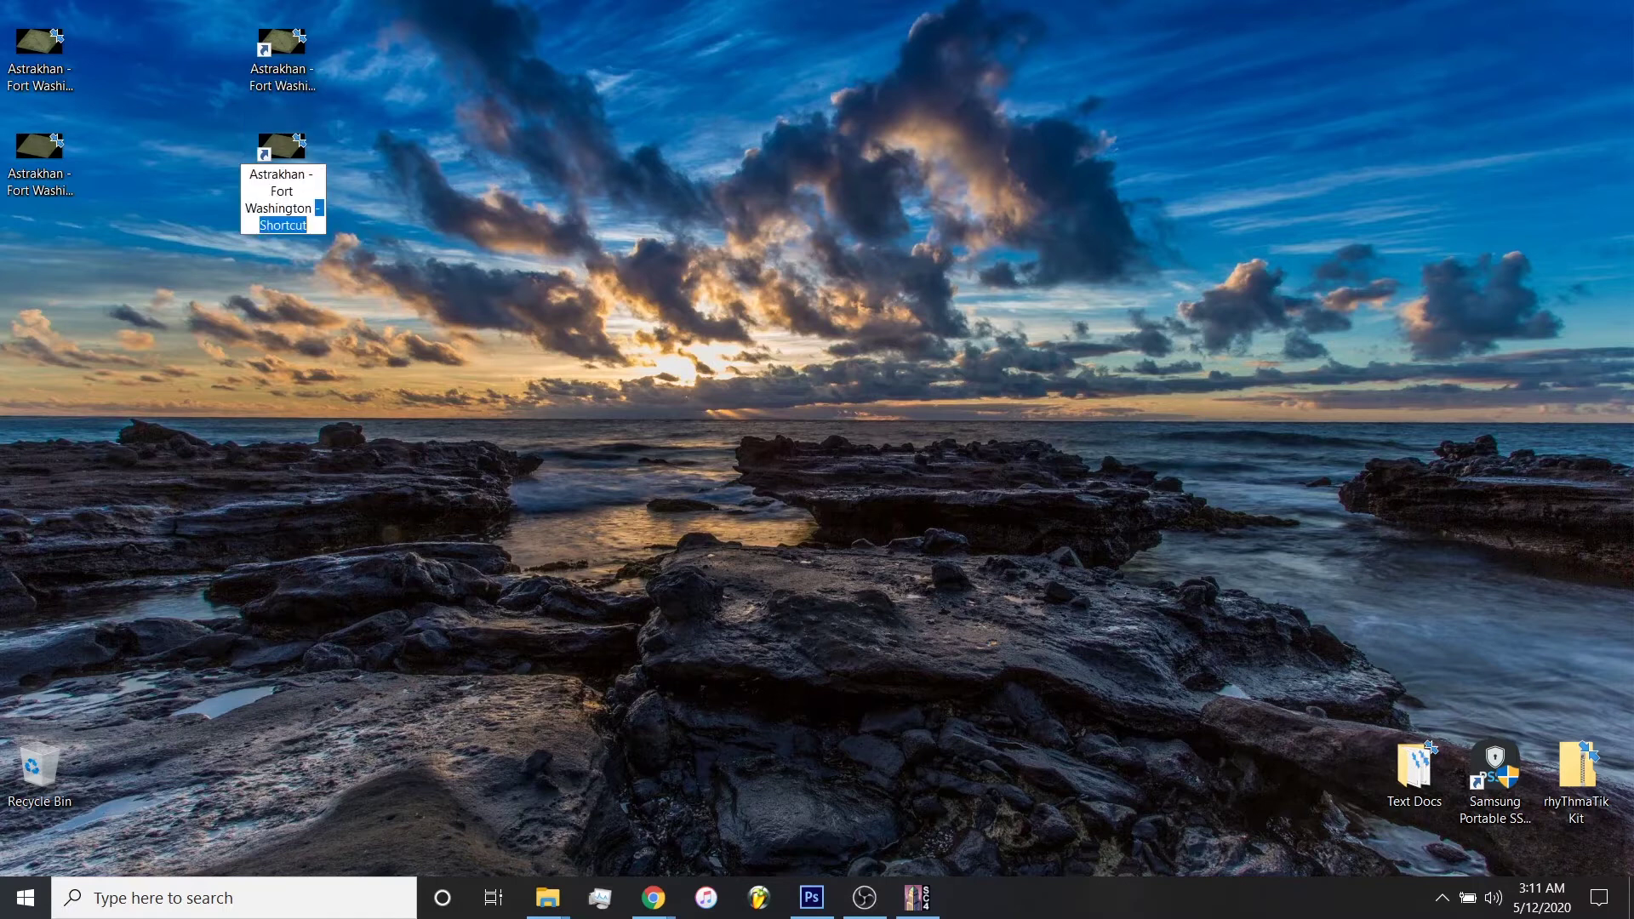
{"action": "type", "text": "Sate"}
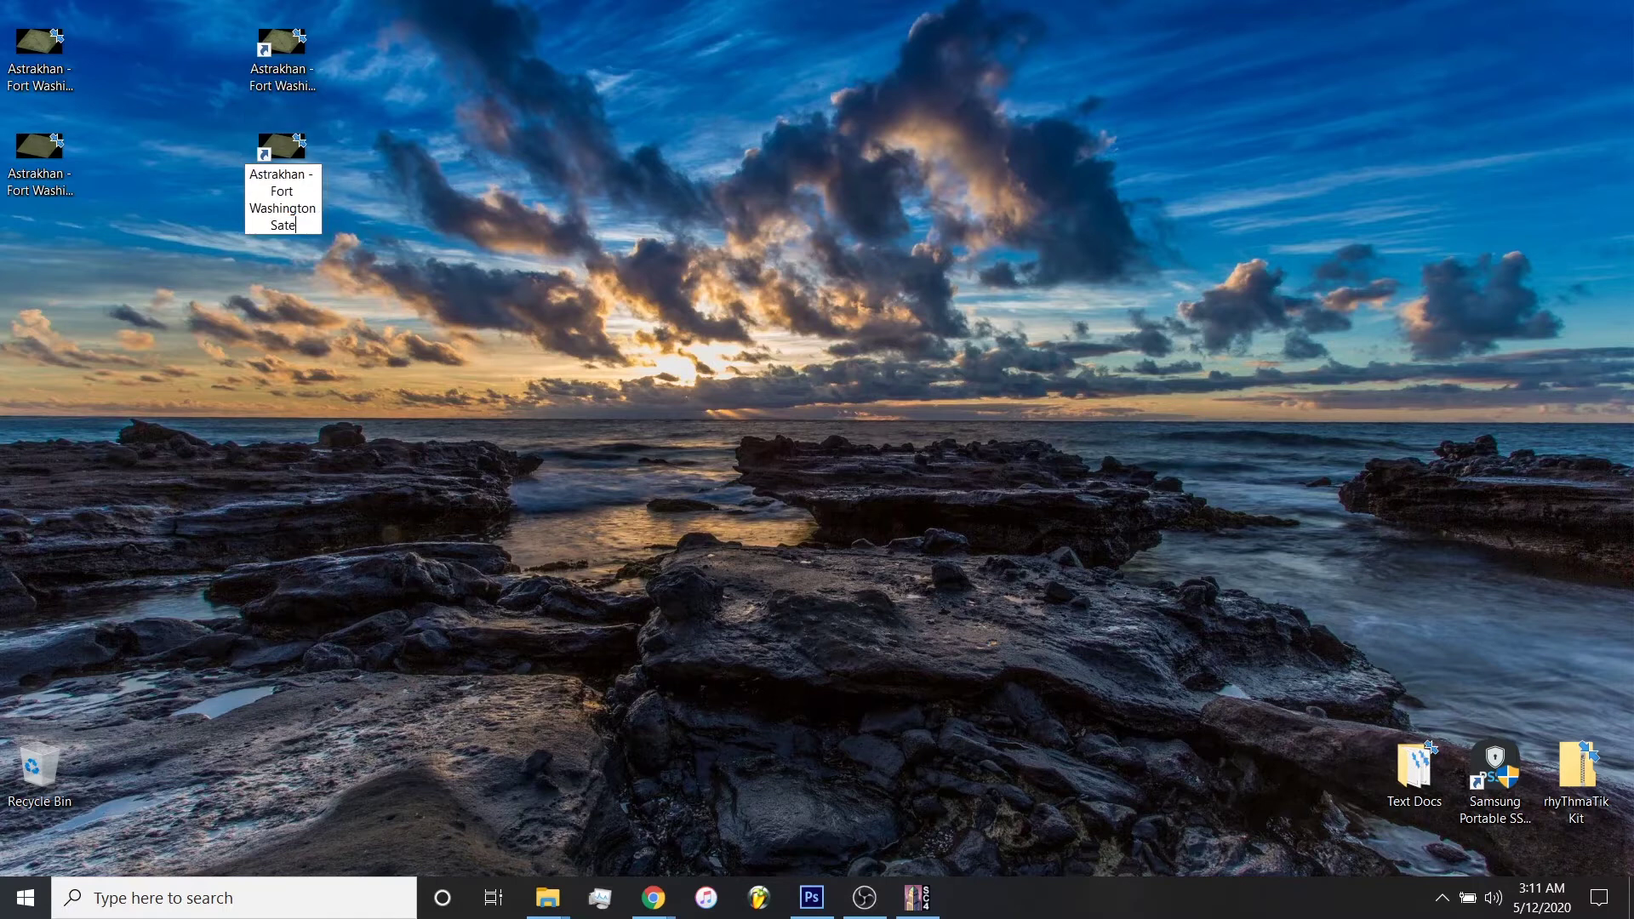
{"action": "type", "text": "llite View"}
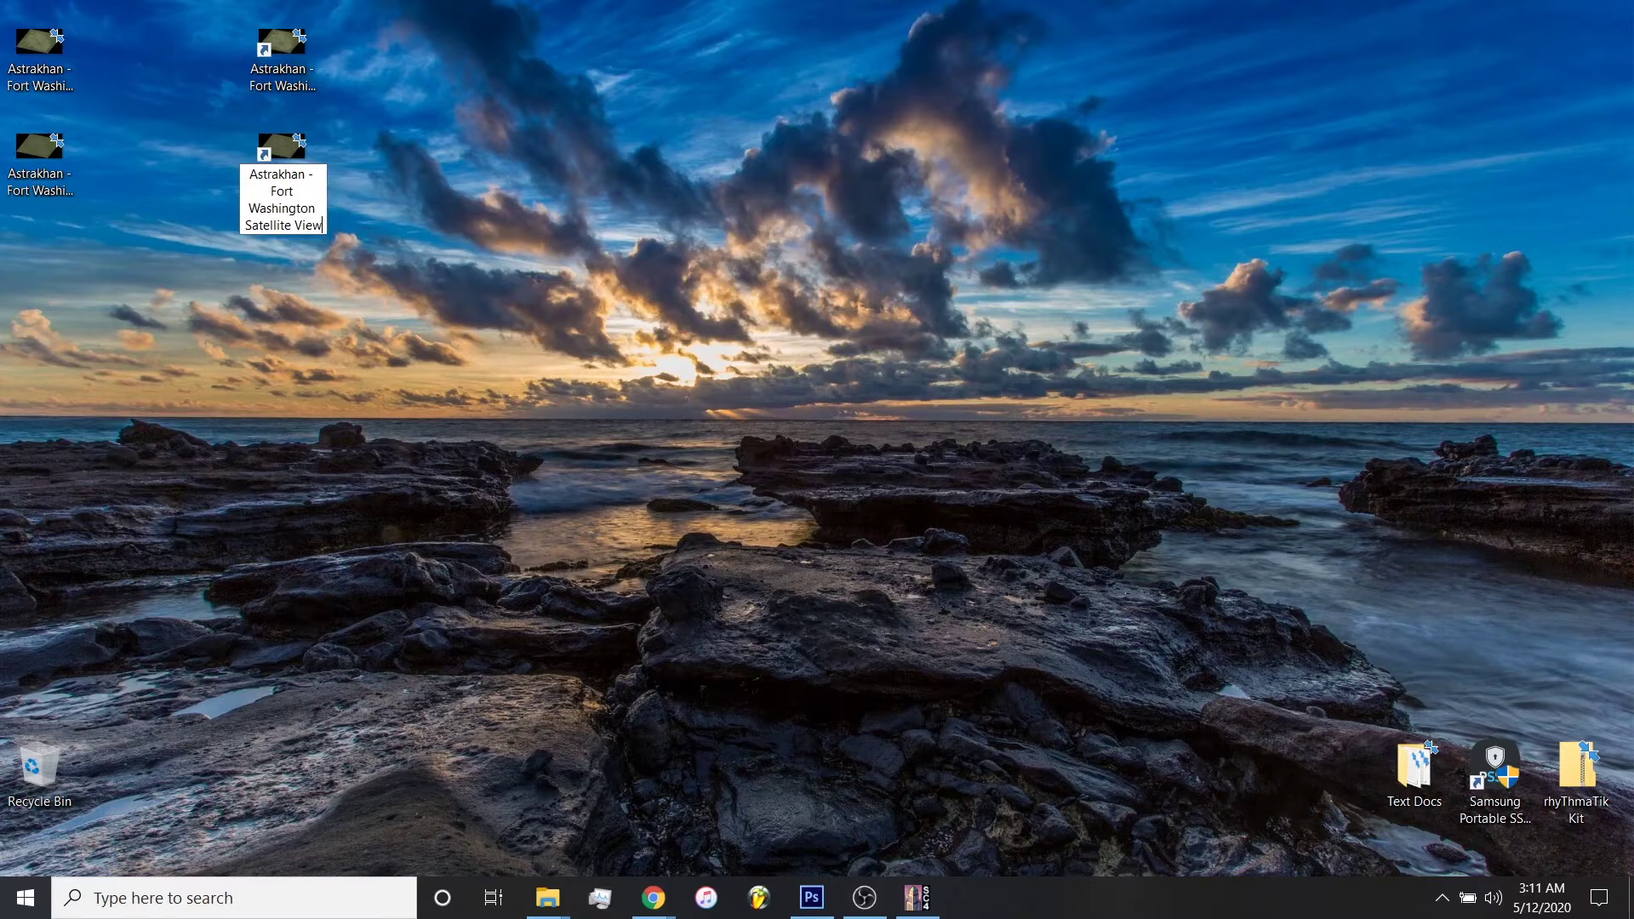
{"action": "key", "text": "Return"}
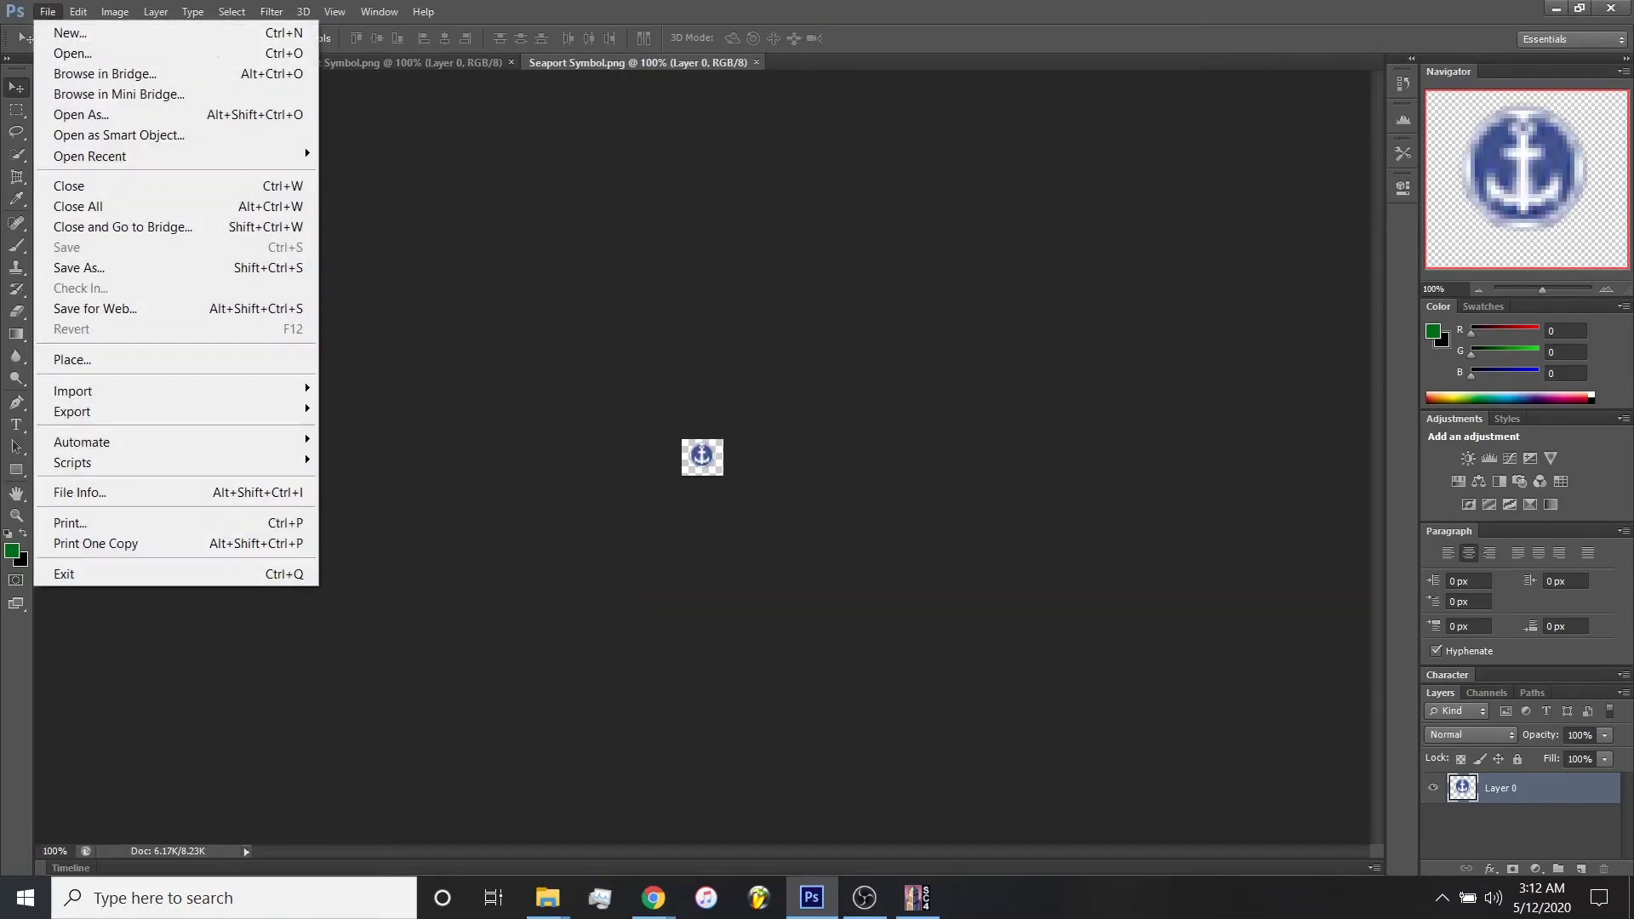
Open the "Astrakhan - Fort Washington Transit Map" and "Astrakhan - Fort Washington Satellite View" shortcuts from the desktop together.
{"action": "left_click", "coordinate": [218, 55]}
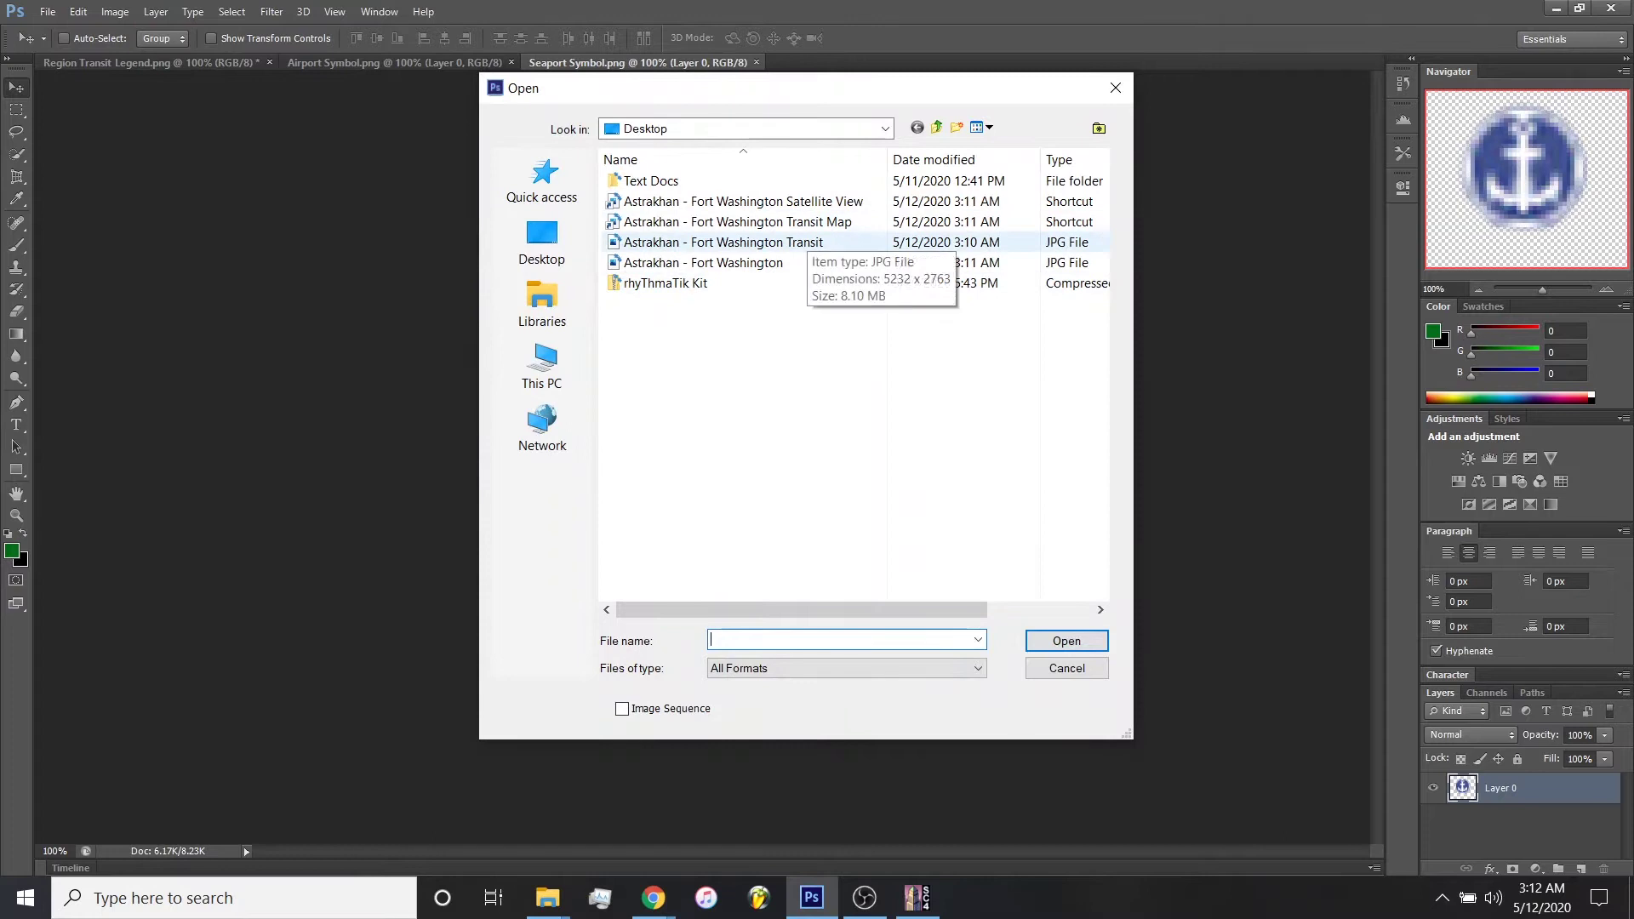
{"action": "left_click", "coordinate": [805, 222]}
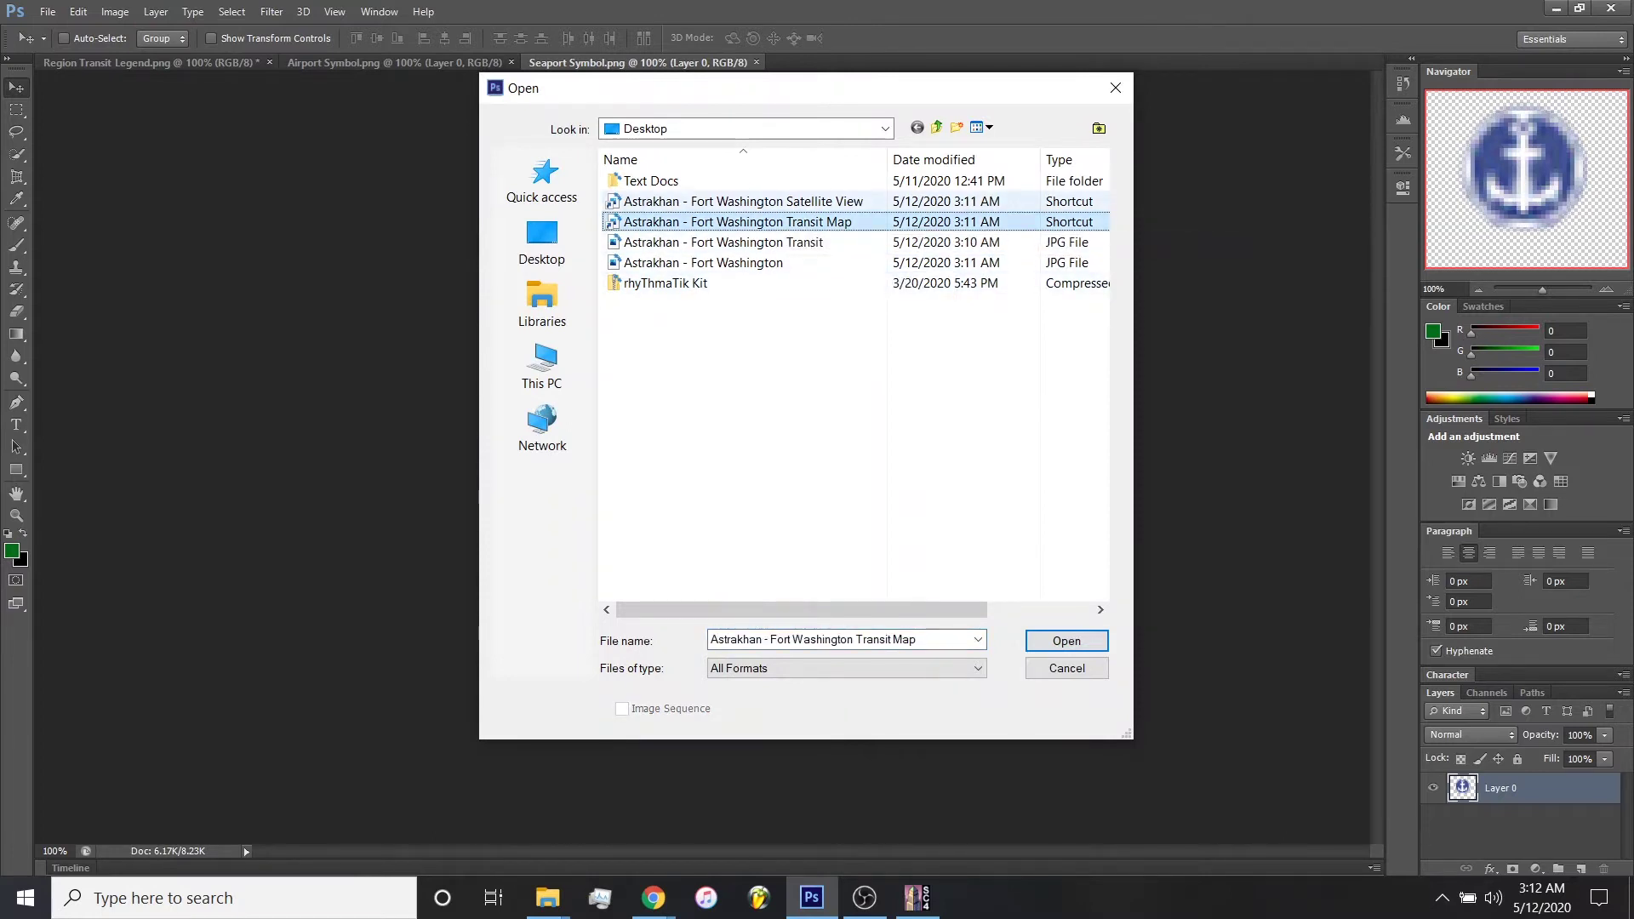
{"action": "left_click", "coordinate": [737, 201], "text": "ctrl"}
{"action": "left_click", "coordinate": [1065, 640]}
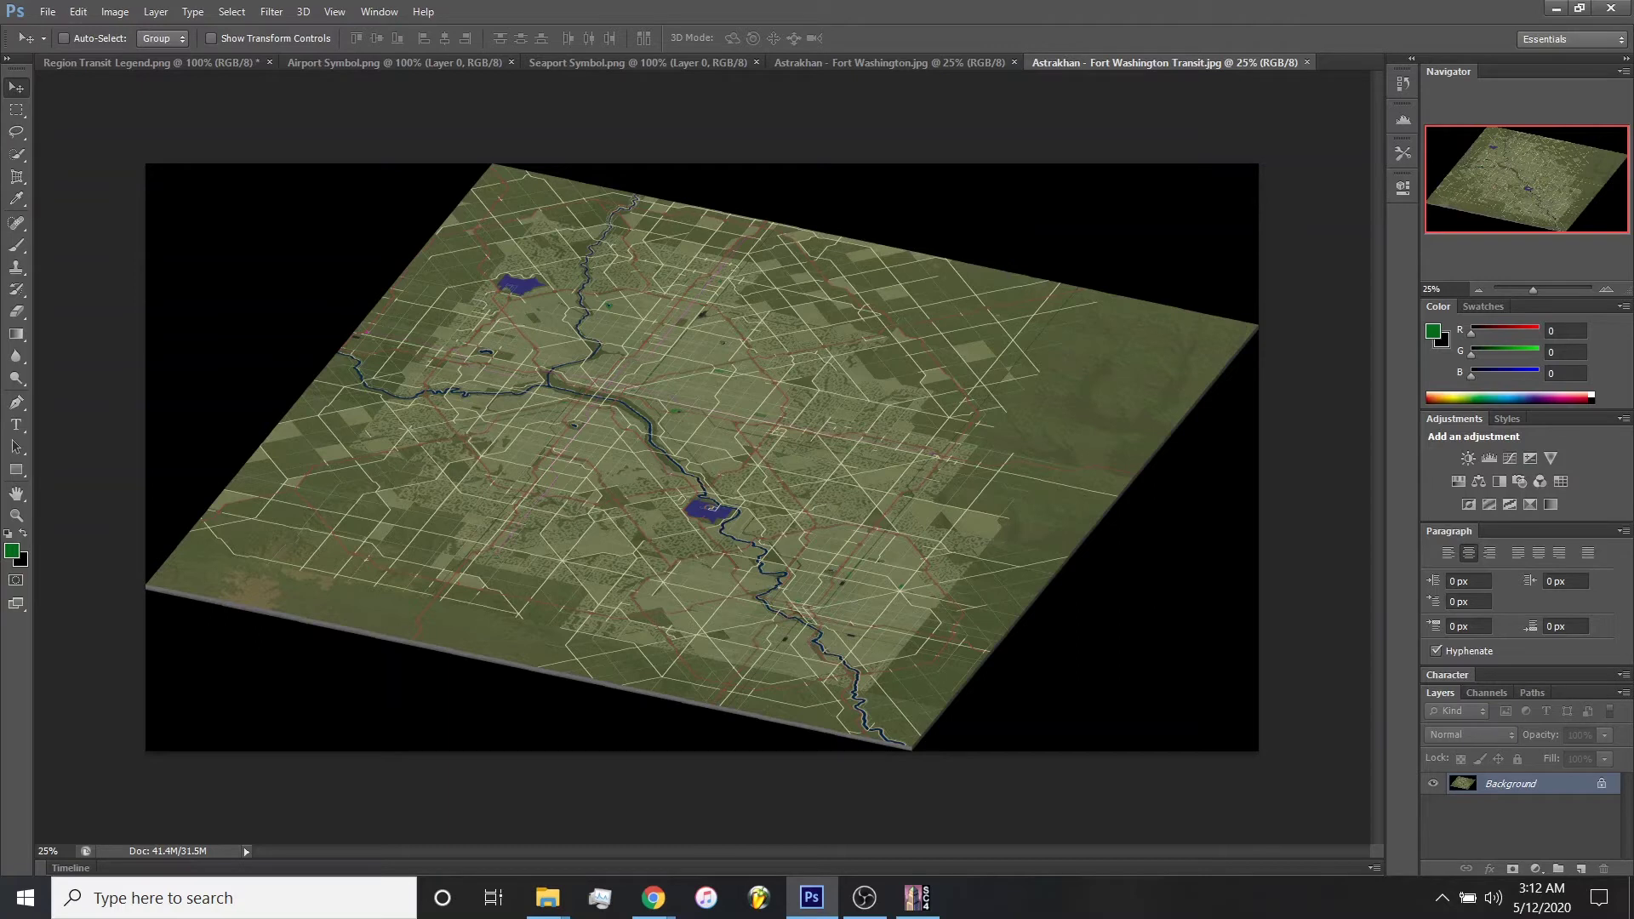
Resize the transit image to 50.6659 percent of its width, leaving proportions unconstrained and the height at 100 percent.
{"action": "left_click", "coordinate": [115, 12]}
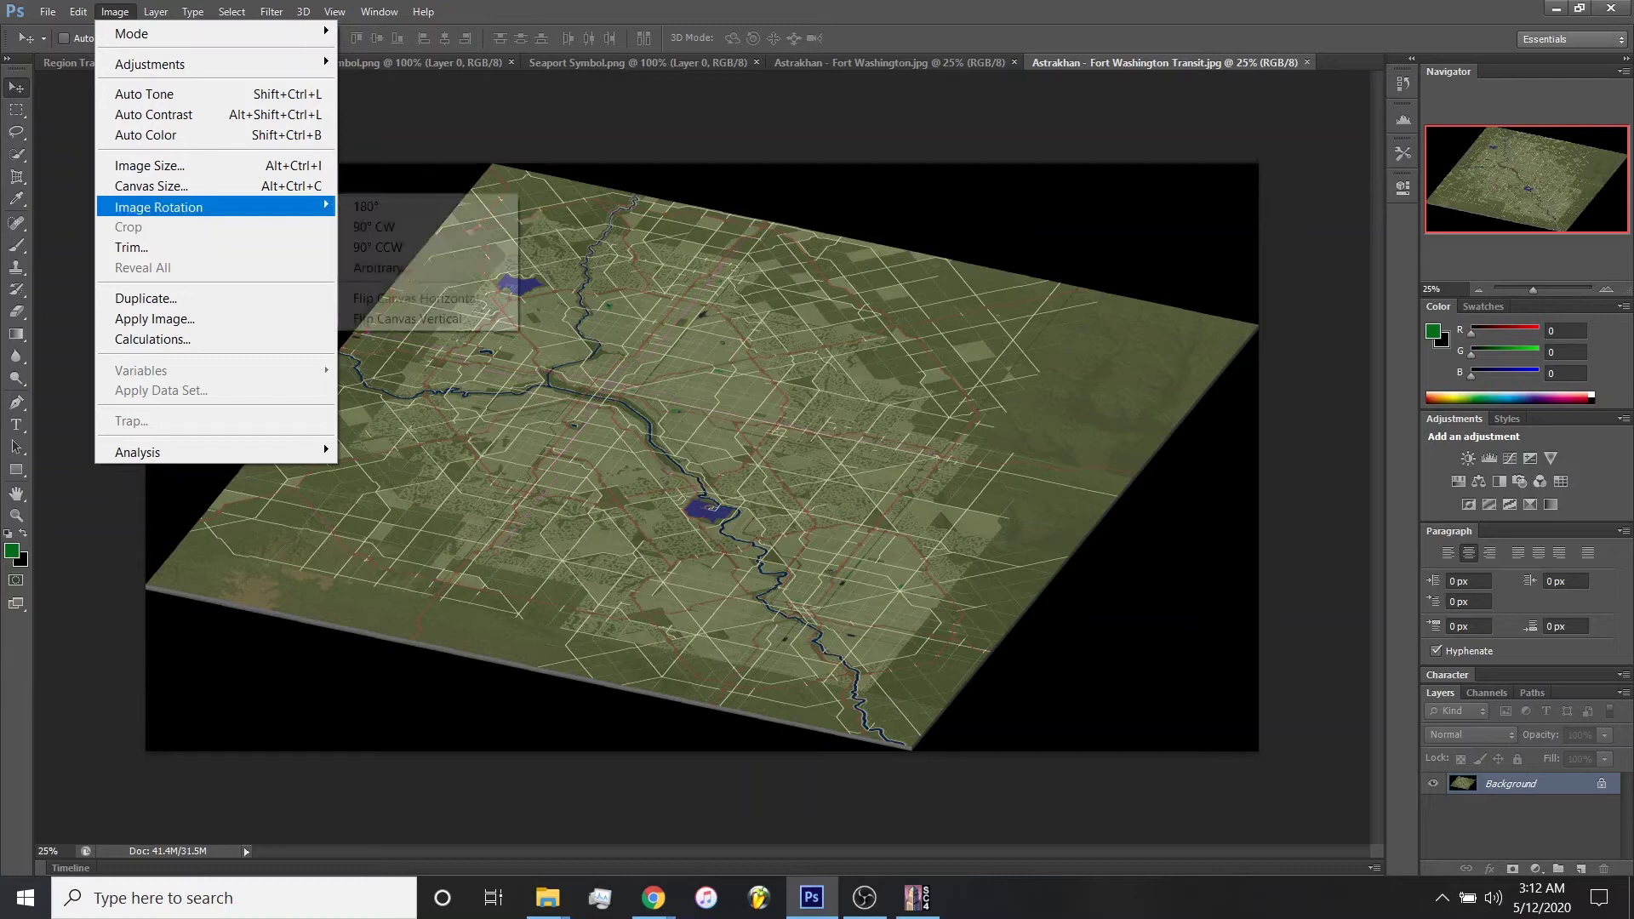
{"action": "left_click", "coordinate": [149, 165]}
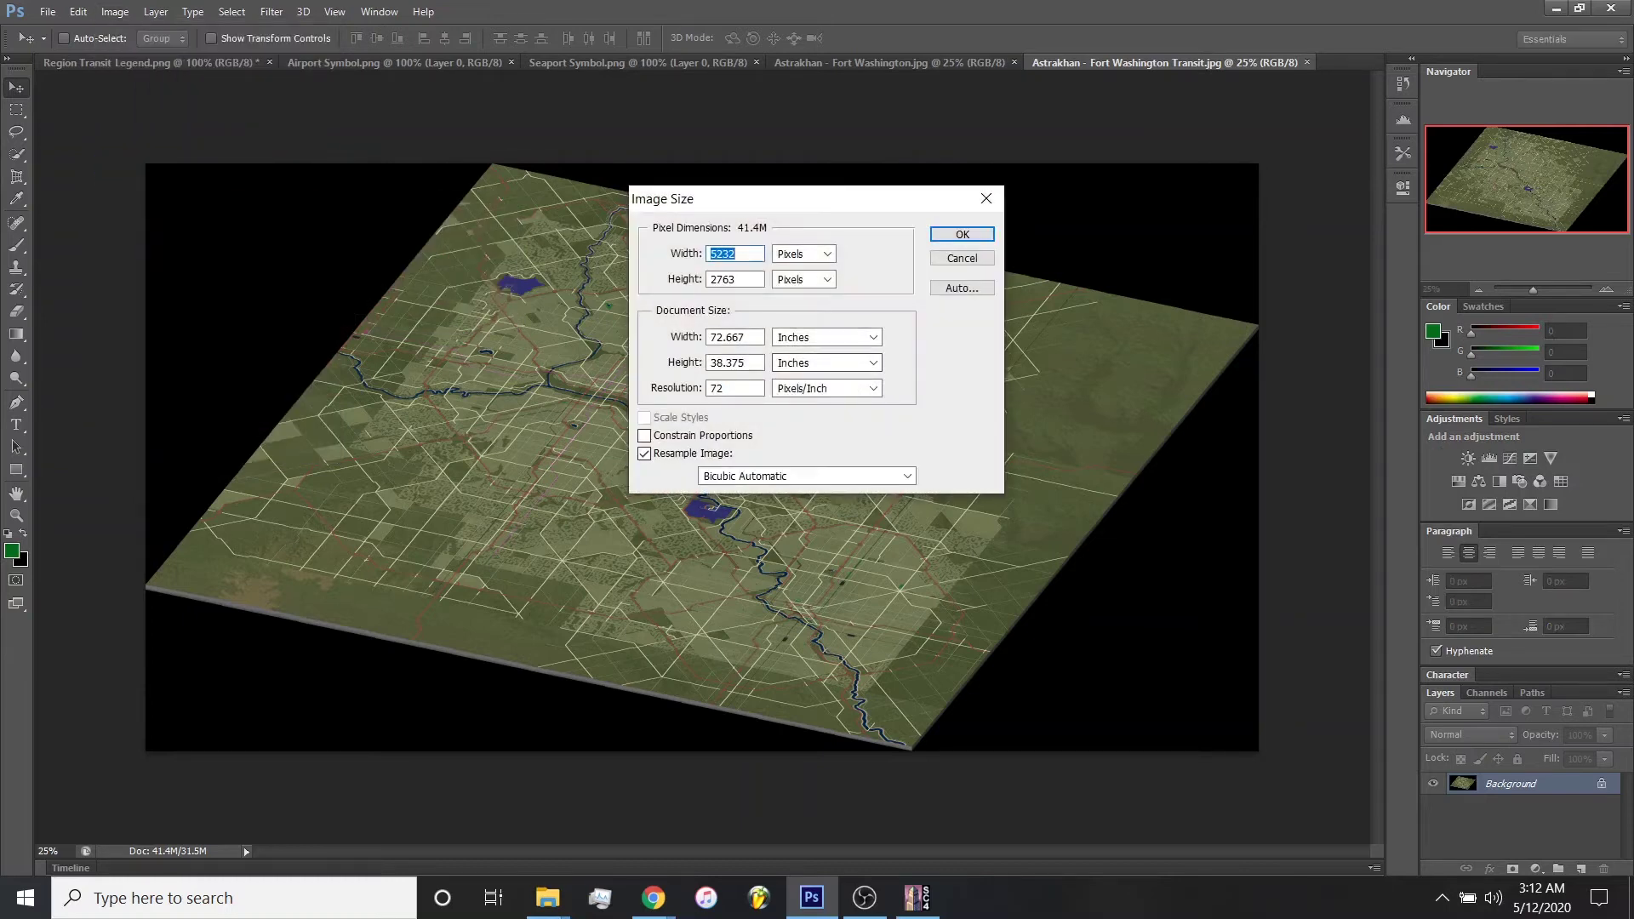
{"action": "left_click", "coordinate": [644, 435]}
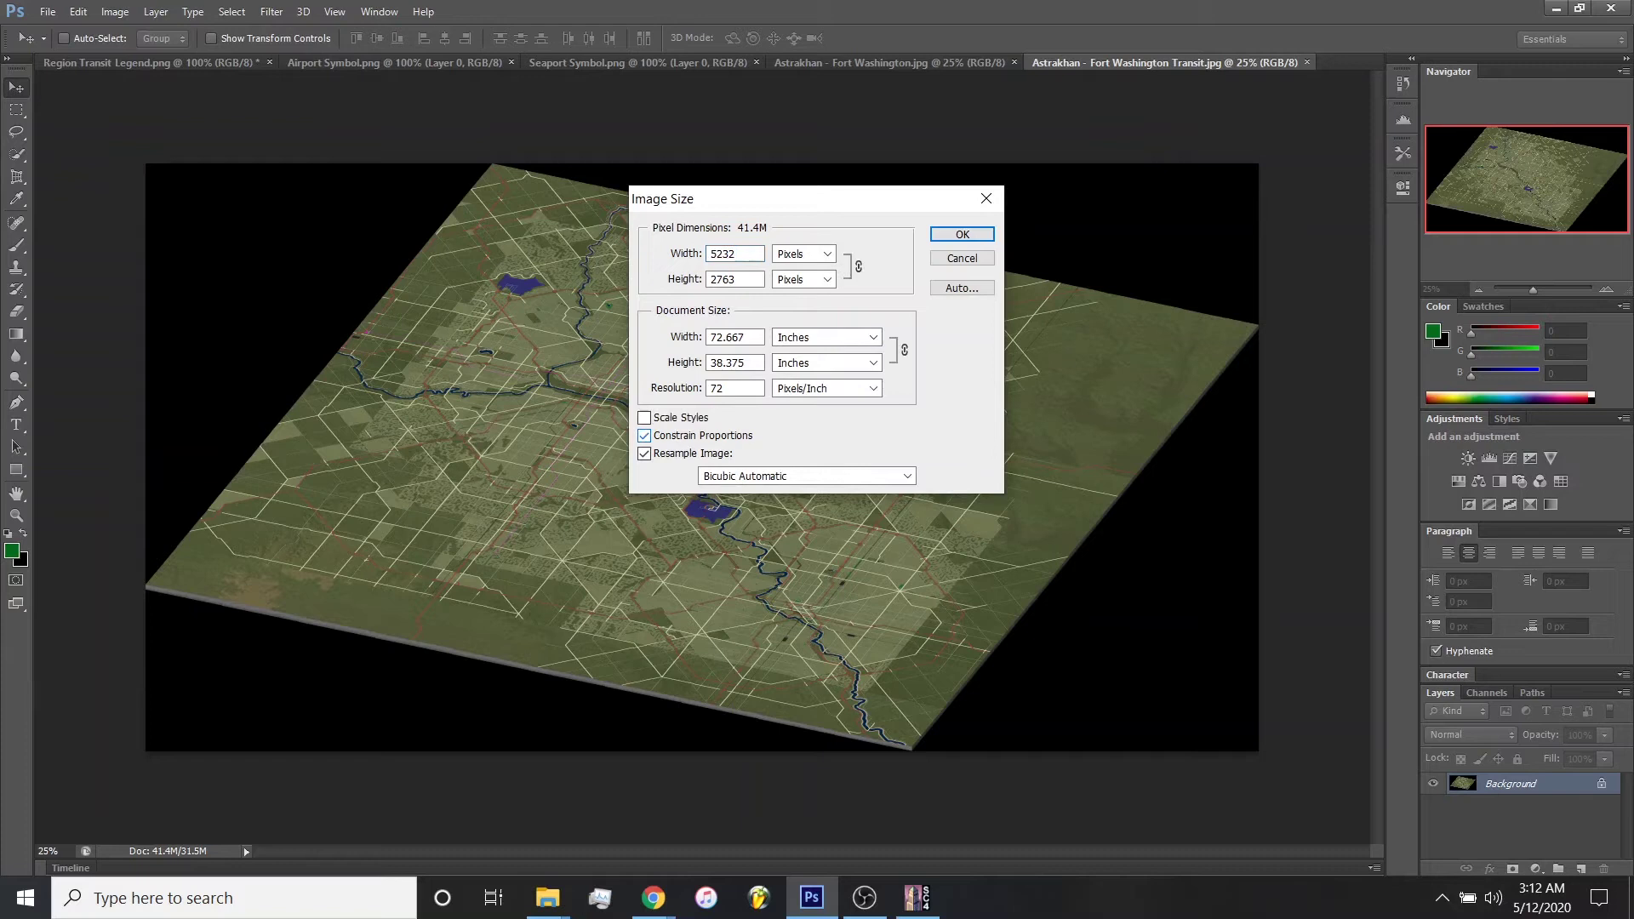
{"action": "left_click", "coordinate": [644, 435]}
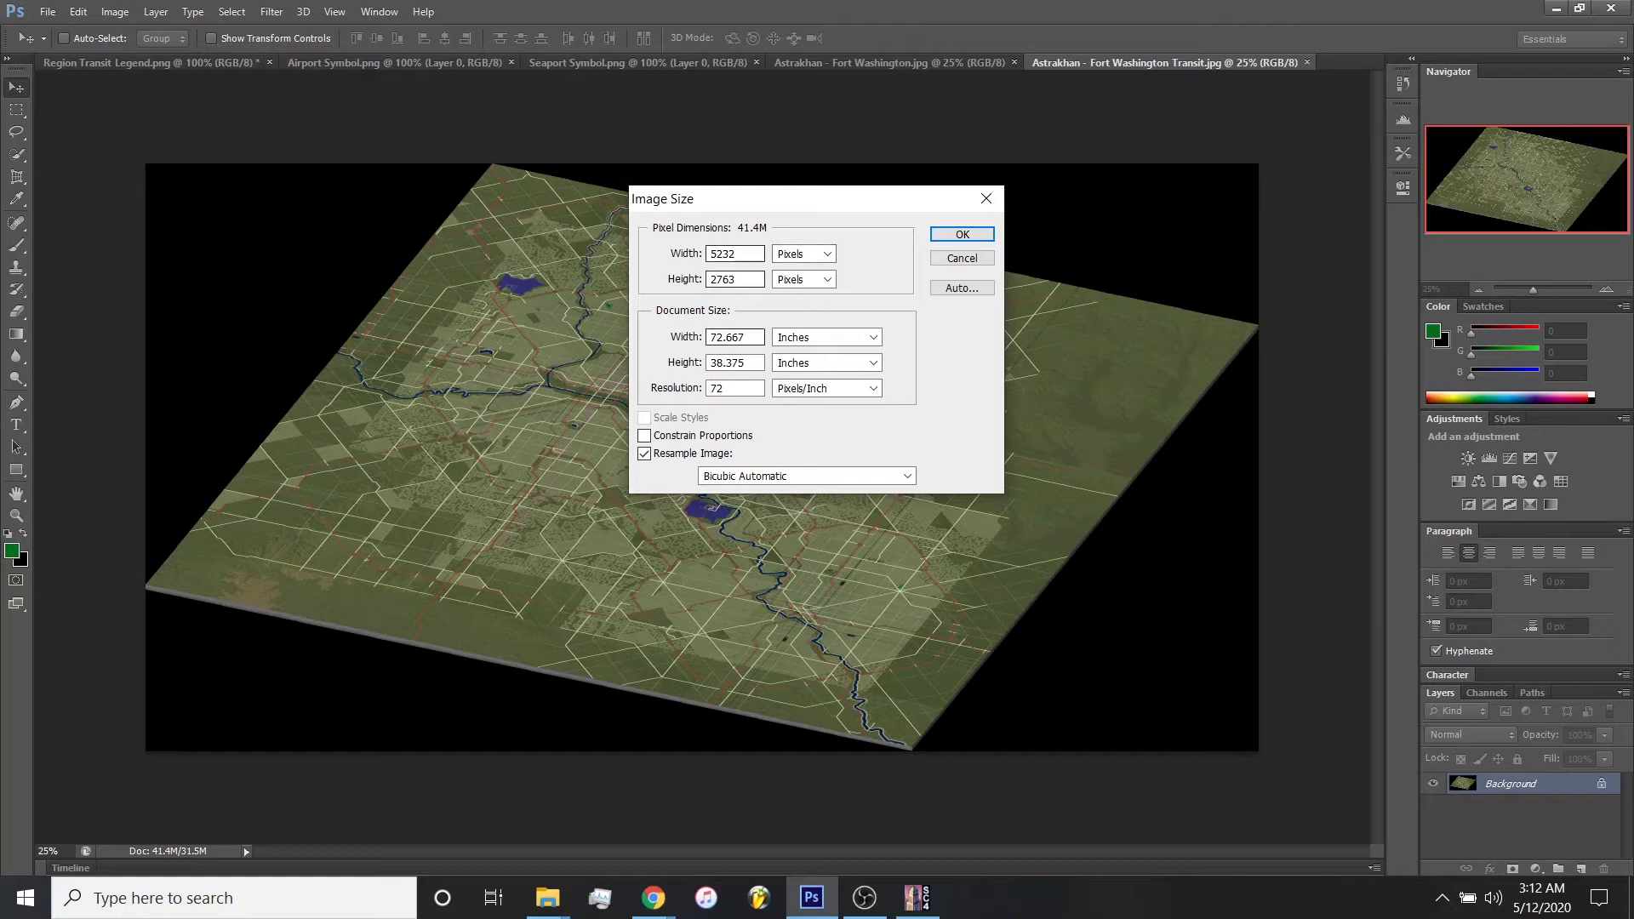
{"action": "double_click", "coordinate": [725, 254]}
{"action": "left_click", "coordinate": [827, 254]}
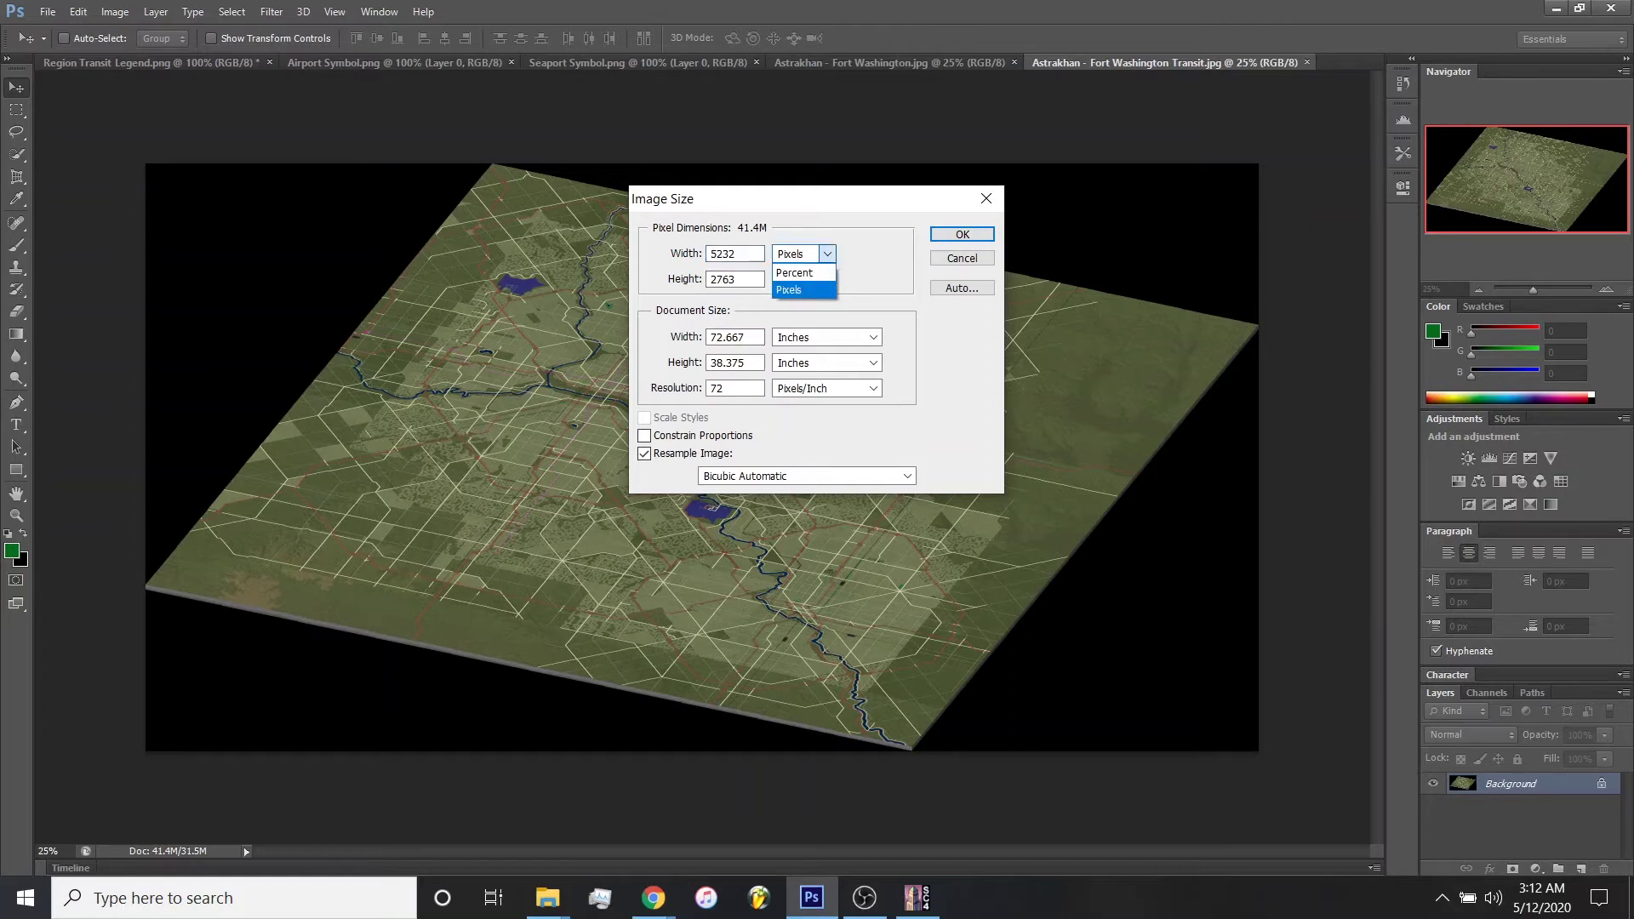
{"action": "key", "text": "Return"}
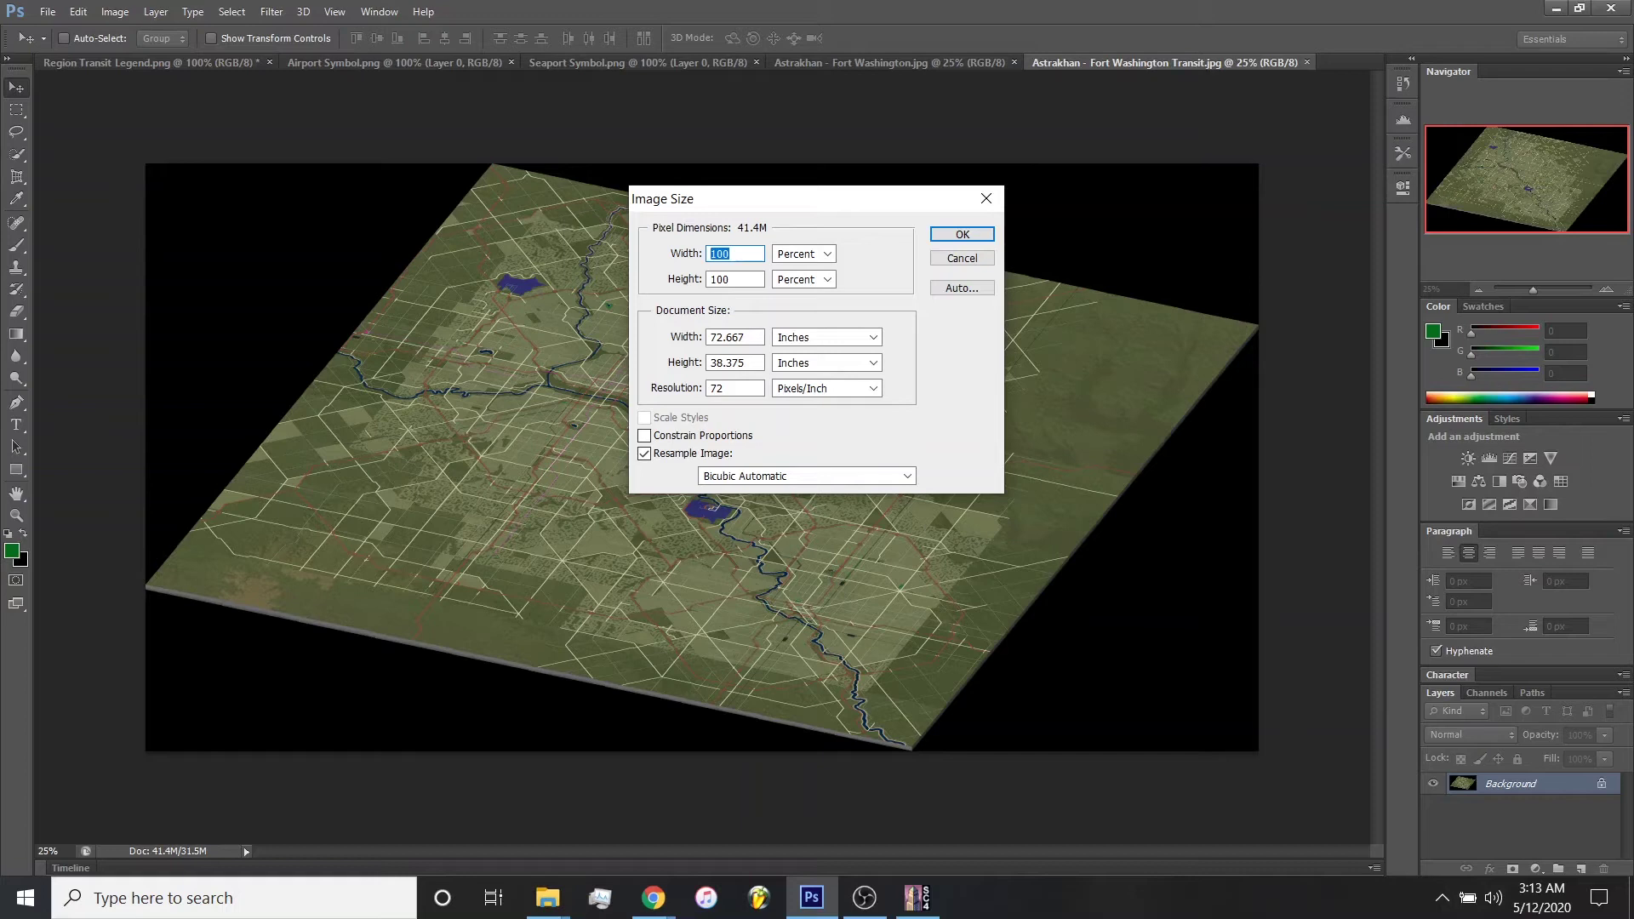
{"action": "type", "text": "50.6659"}
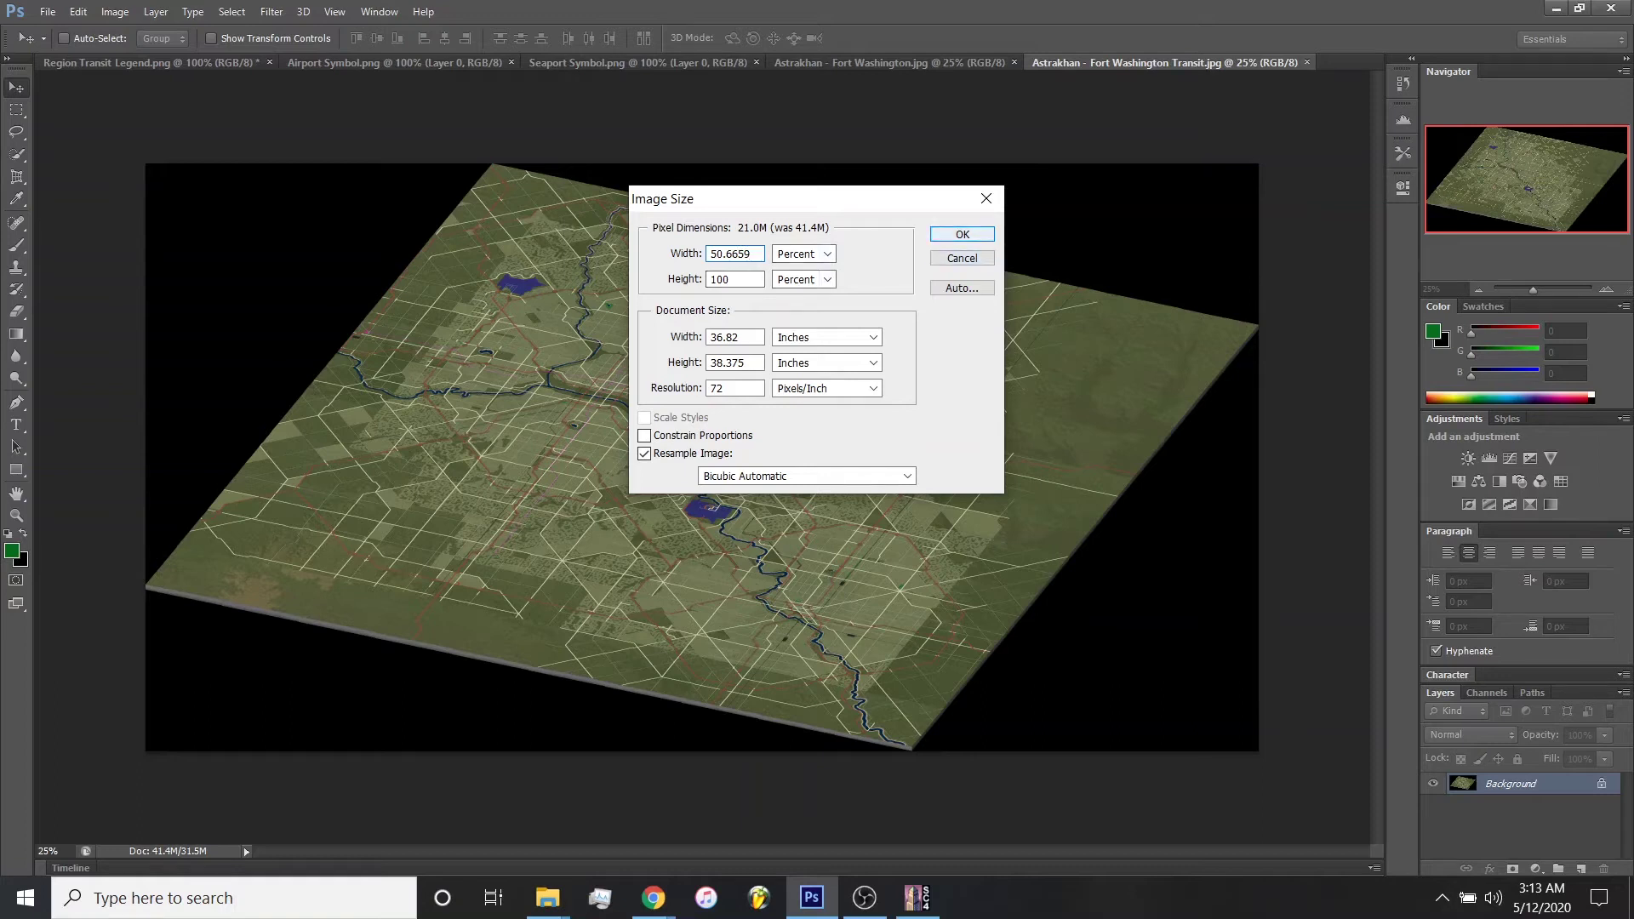
{"action": "key", "text": "Return"}
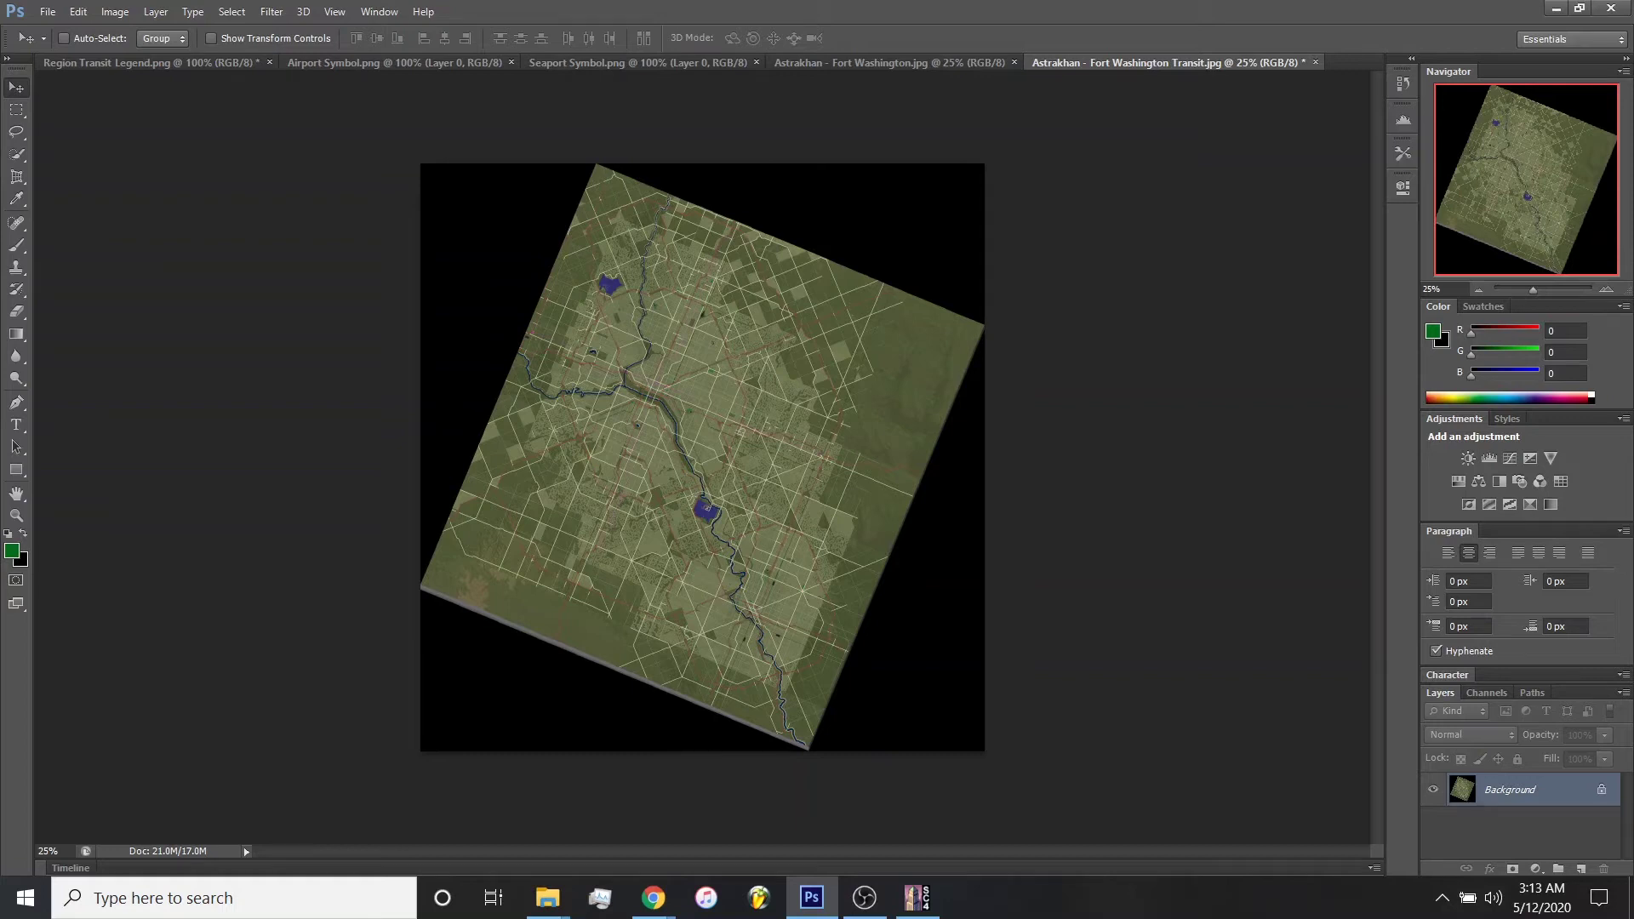
Rotate the transit image's canvas 22.58° counterclockwise.
{"action": "left_click", "coordinate": [115, 11]}
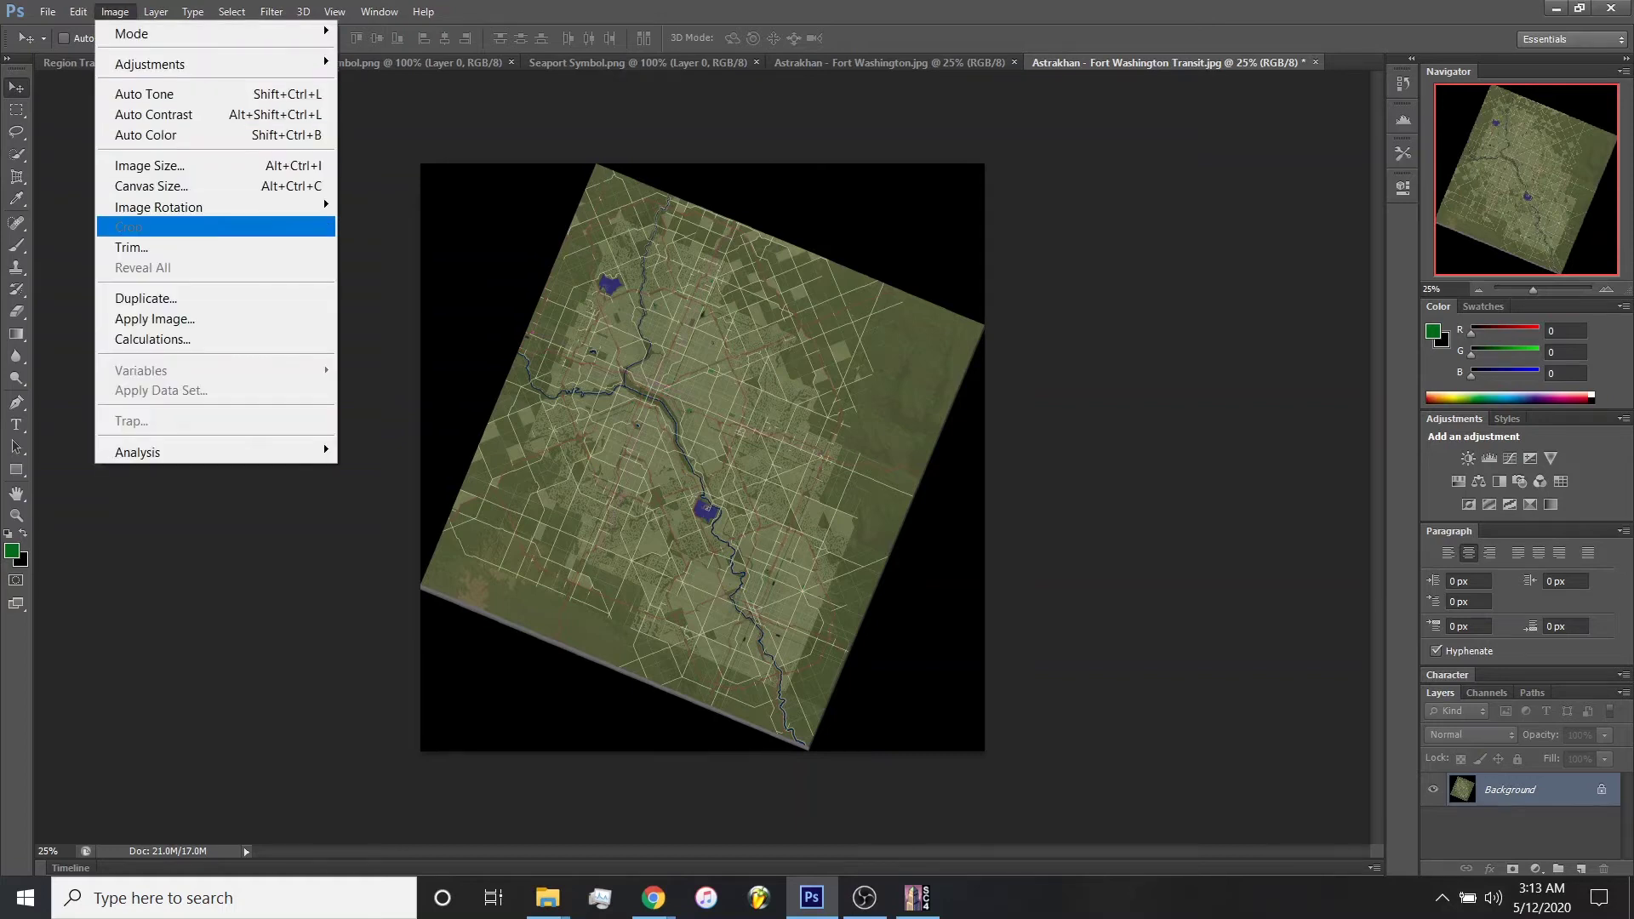
{"action": "mouse_move", "coordinate": [323, 204]}
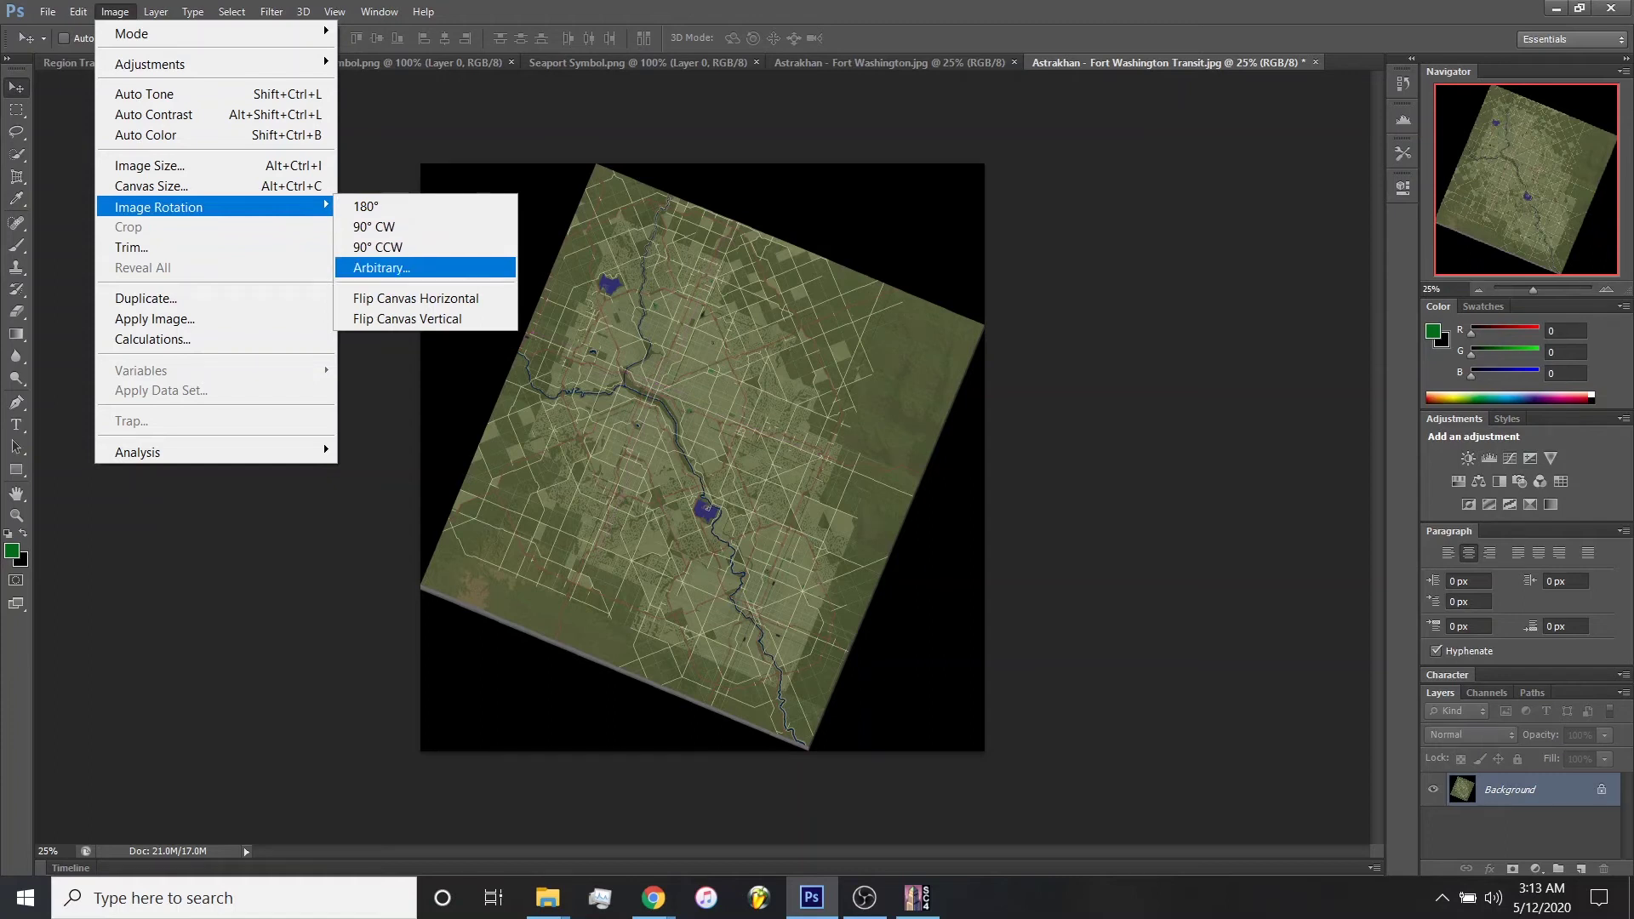
{"action": "left_click", "coordinate": [381, 267]}
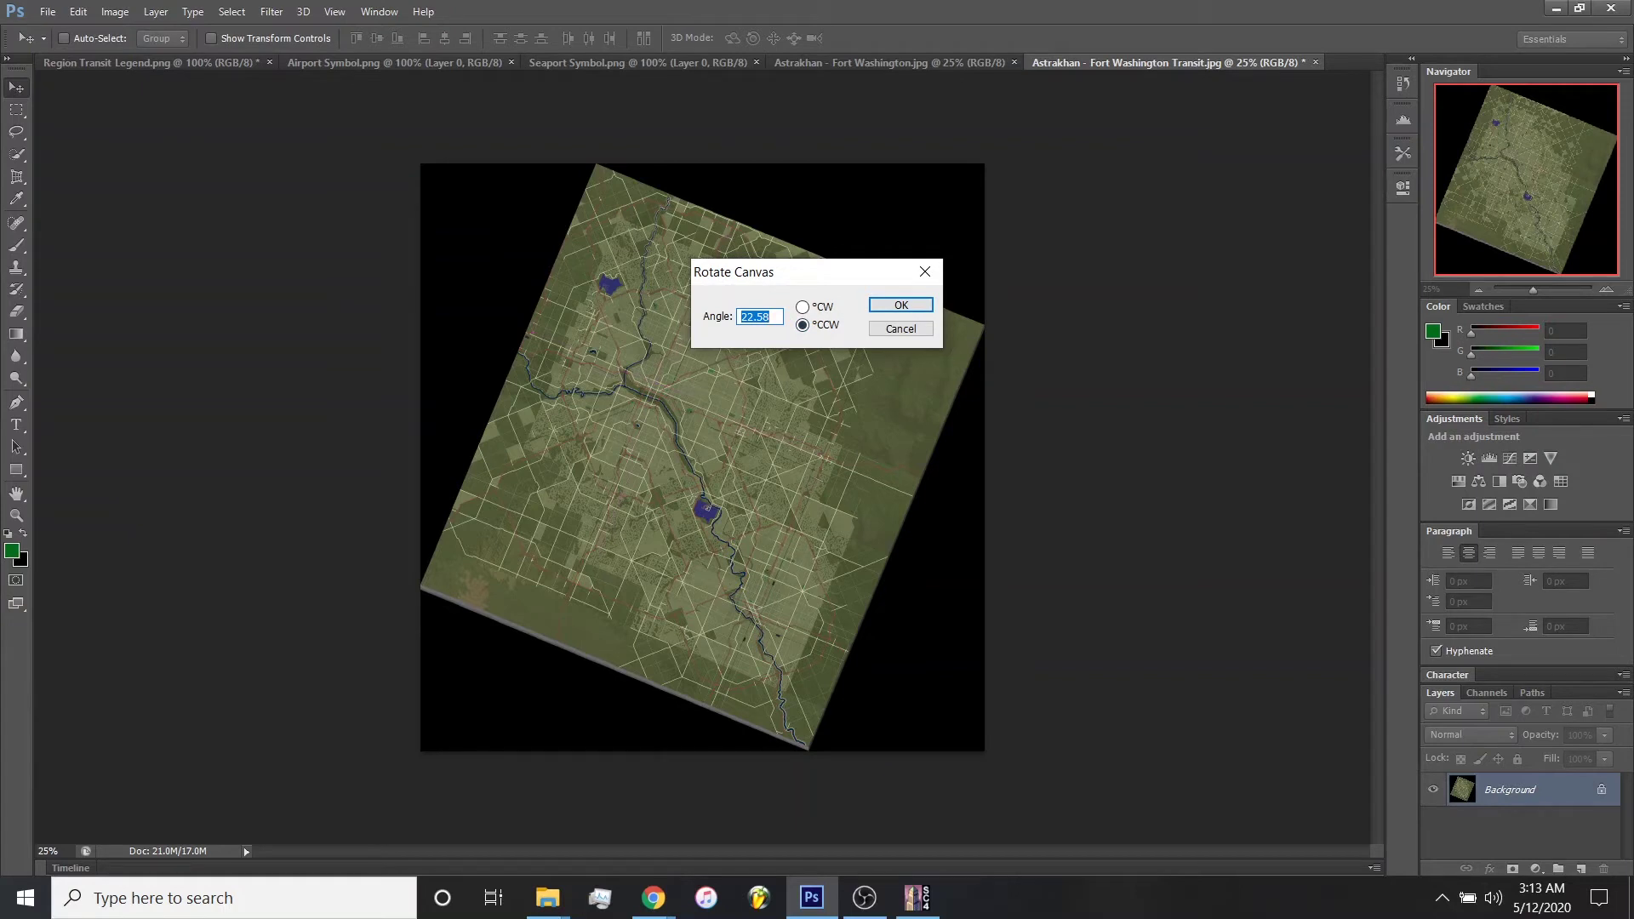
{"action": "left_click", "coordinate": [769, 317]}
{"action": "key", "text": "Return"}
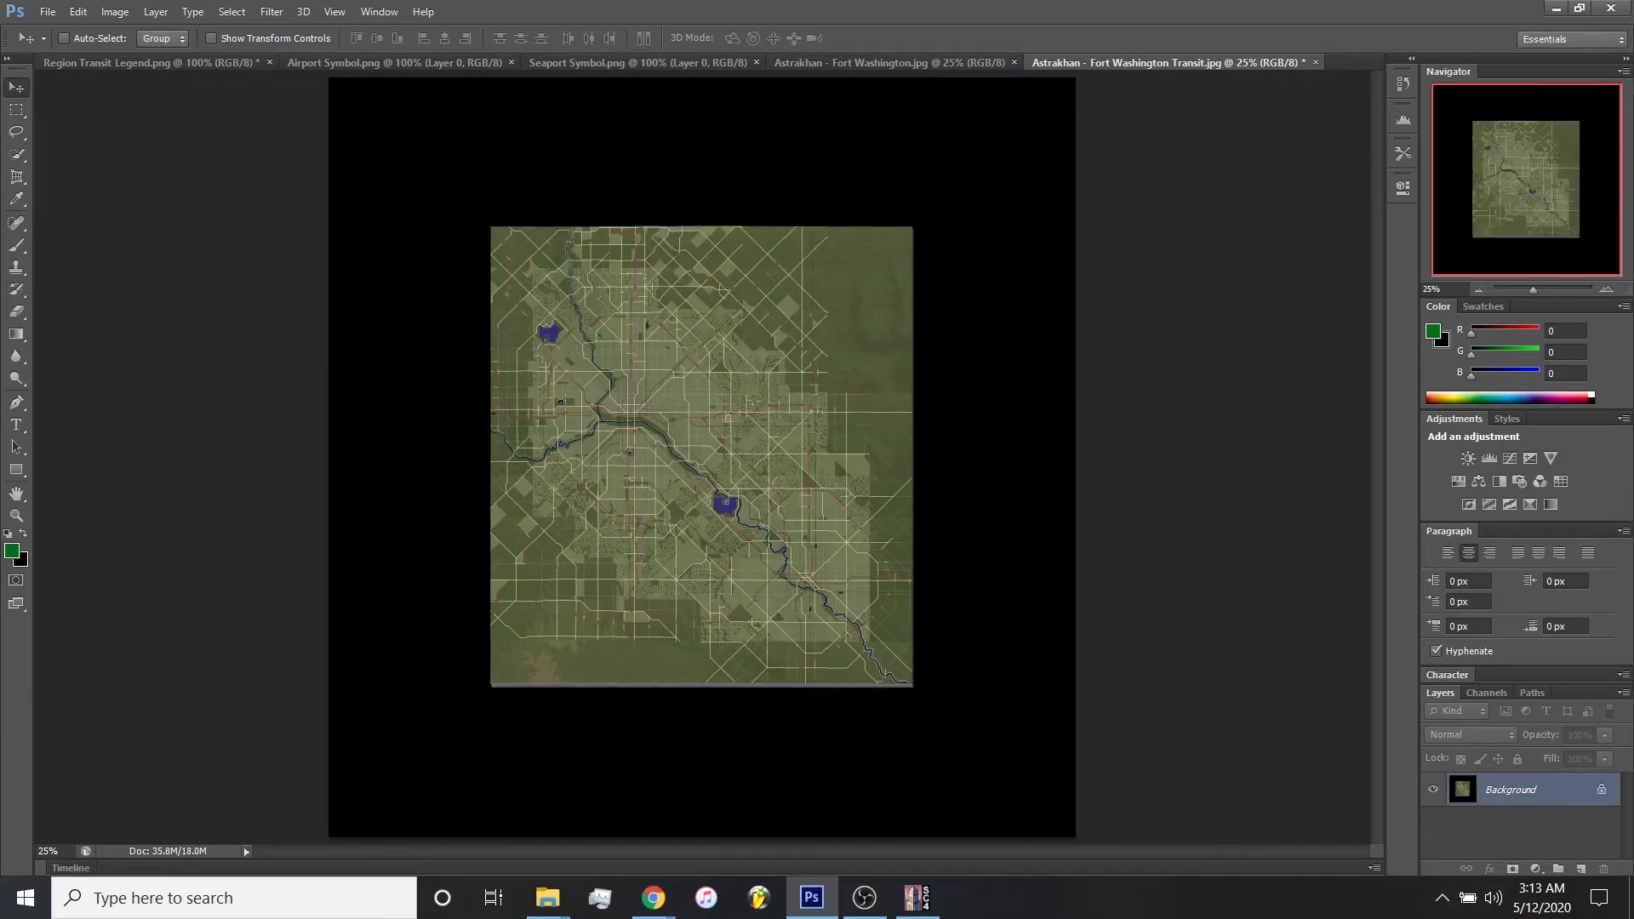
Crop the transit image to a rectangular selection just outside the region's edges, leaving a thin black border.
{"action": "left_click", "coordinate": [1605, 288]}
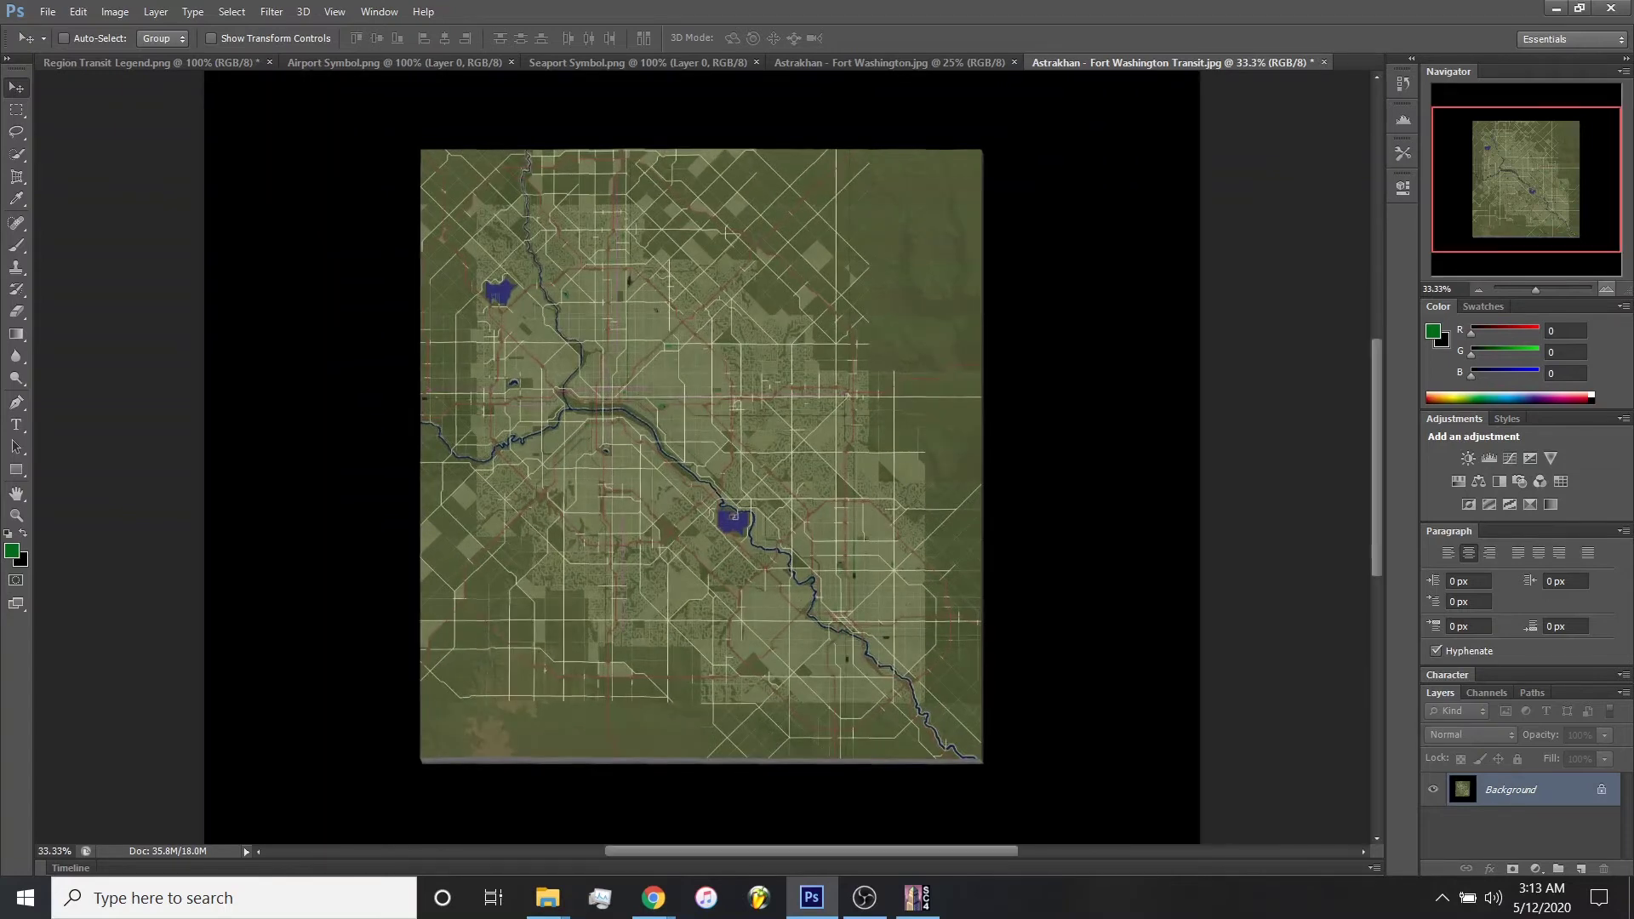
{"action": "left_click", "coordinate": [17, 111]}
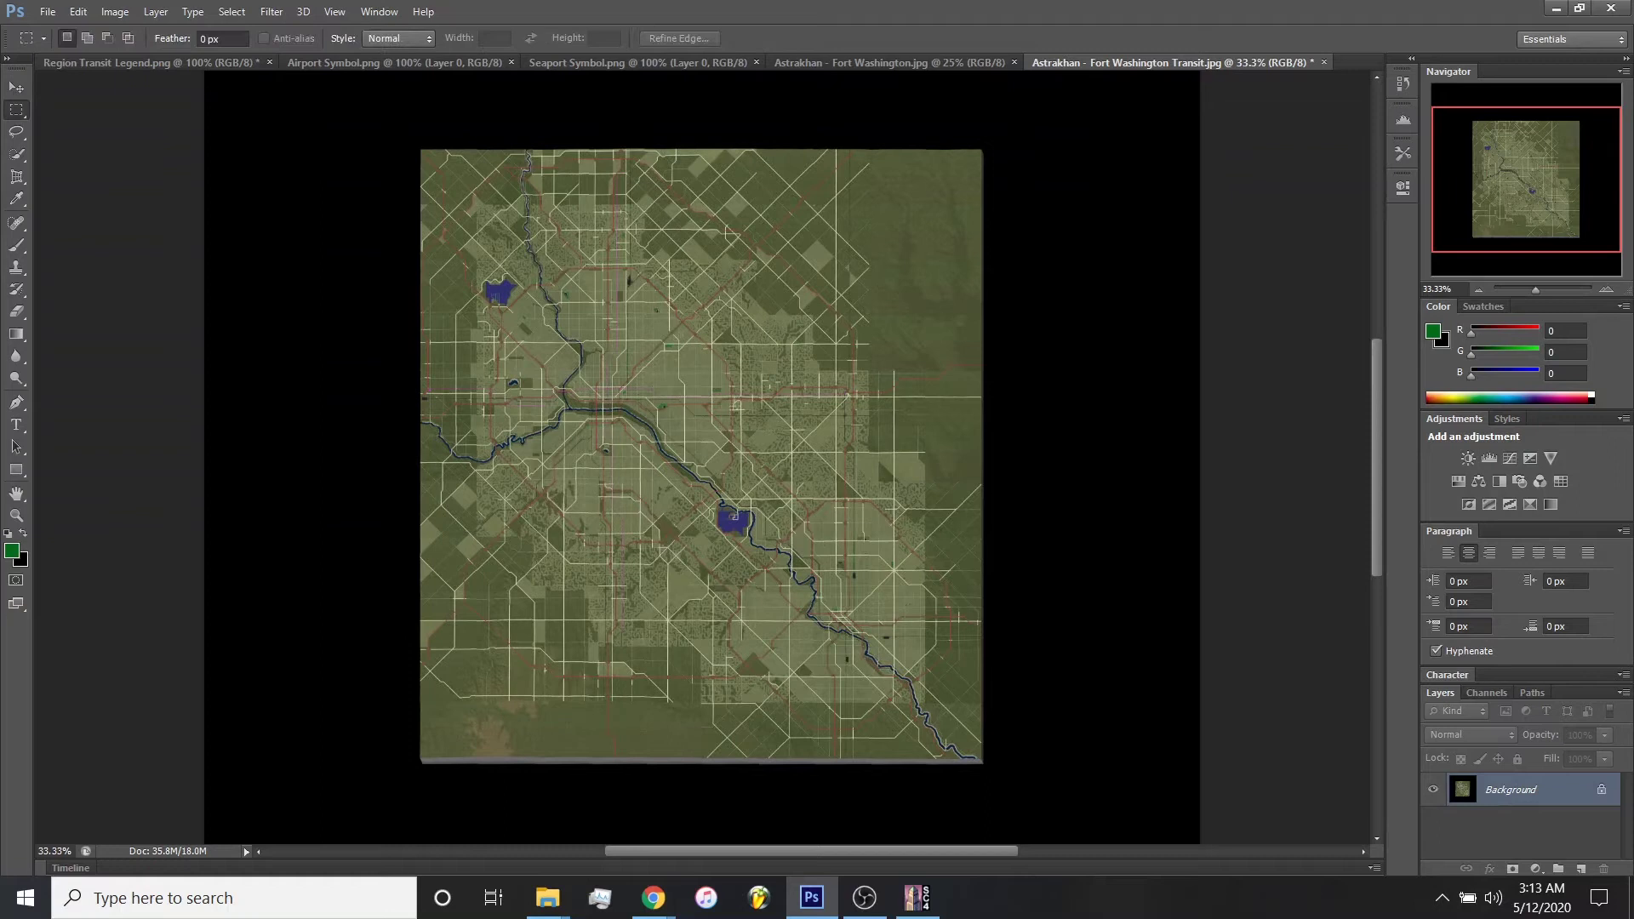
{"action": "left_click_drag", "start_coordinate": [411, 145], "coordinate": [991, 773]}
{"action": "left_click", "coordinate": [114, 12]}
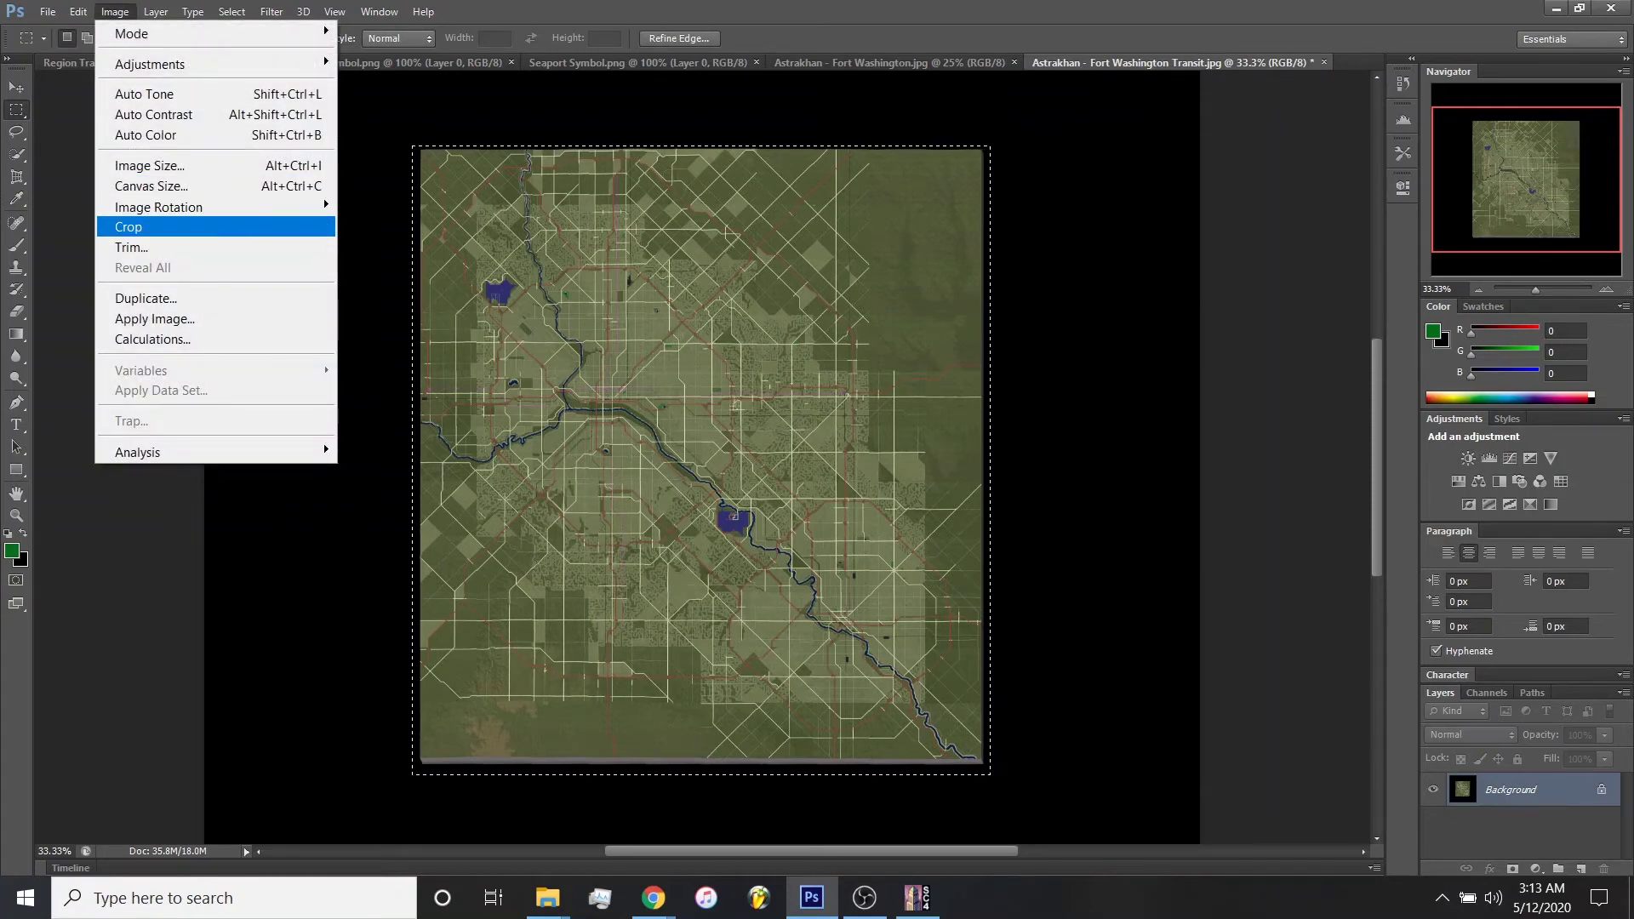
{"action": "left_click", "coordinate": [127, 226]}
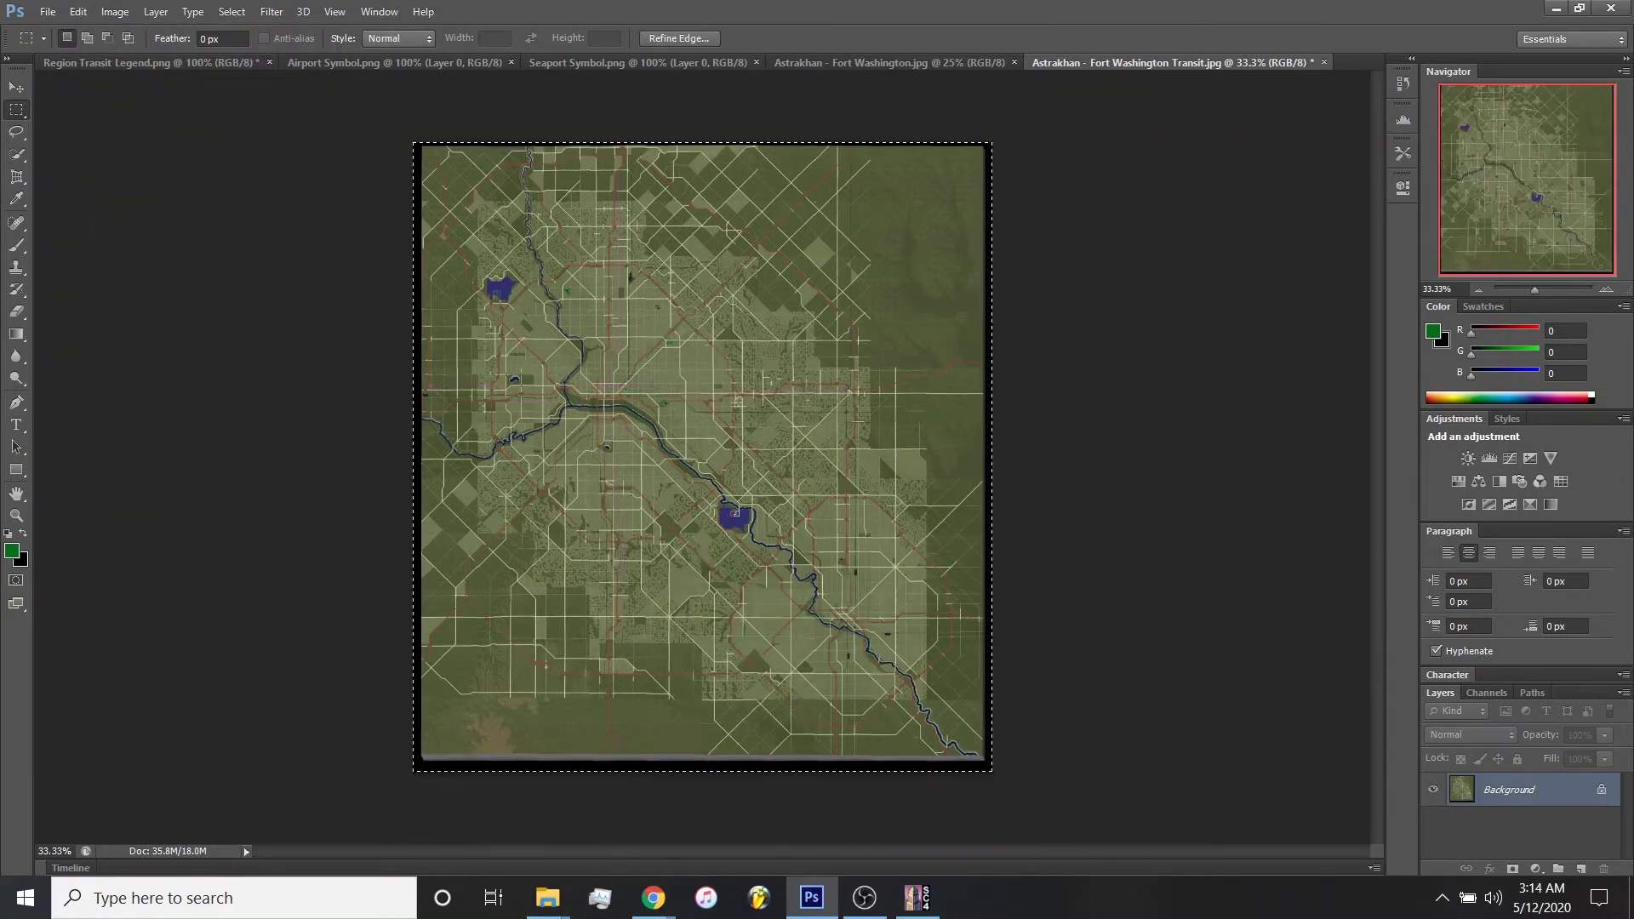
Save the cropped transit image over its JPG at quality 12 (Maximum) with the Baseline ("Standard") format.
{"action": "left_click", "coordinate": [48, 12]}
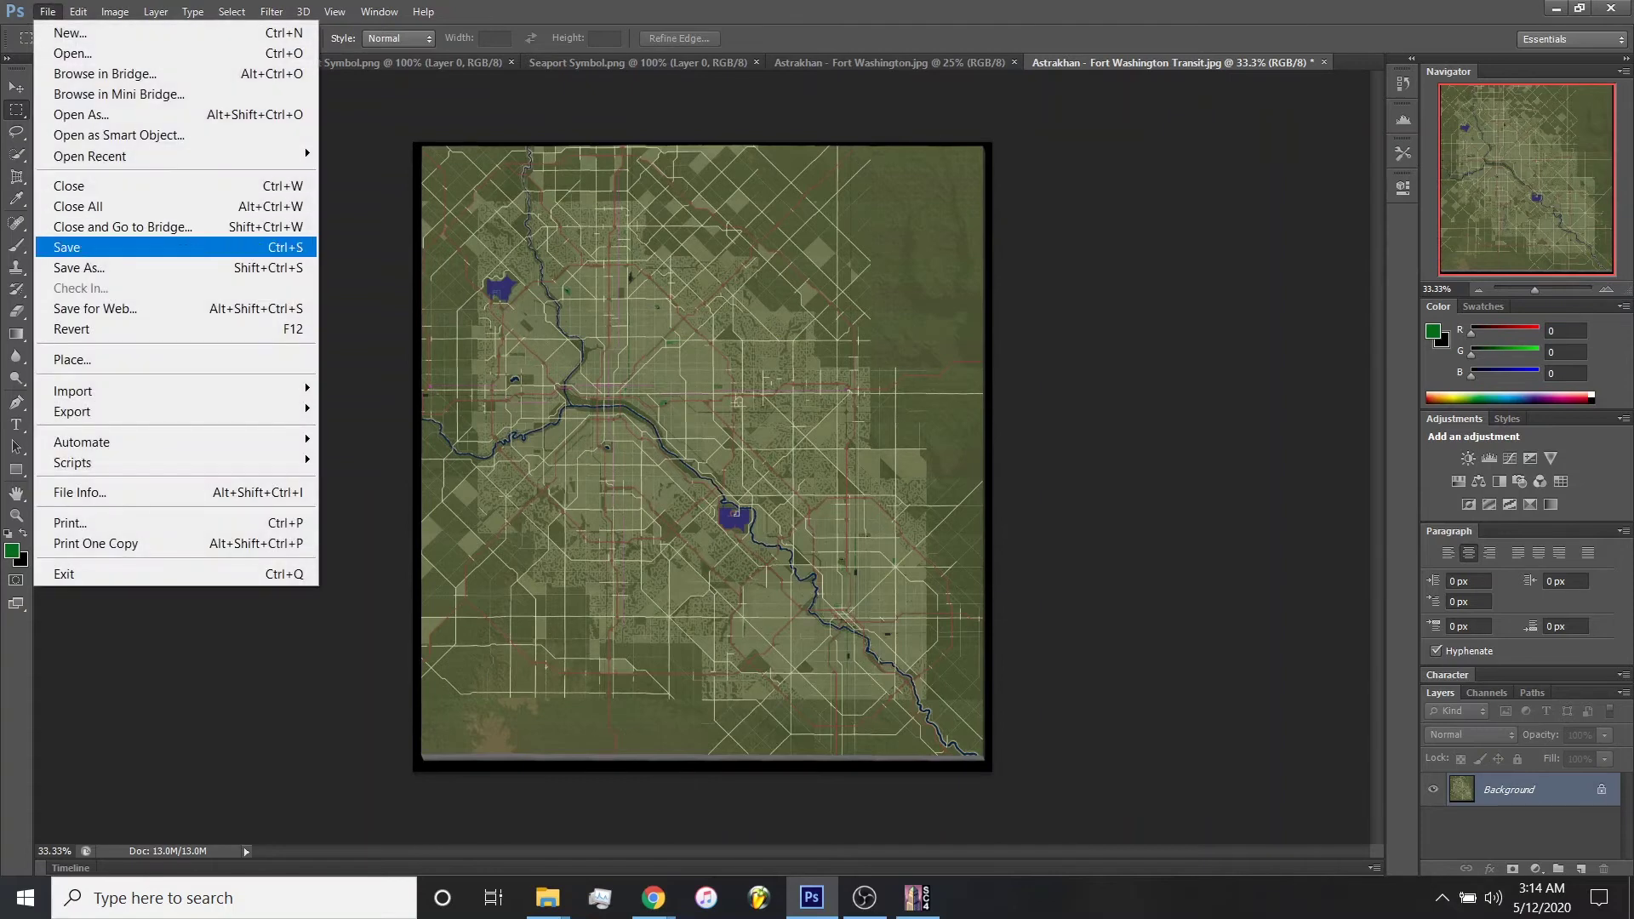
{"action": "left_click", "coordinate": [51, 244]}
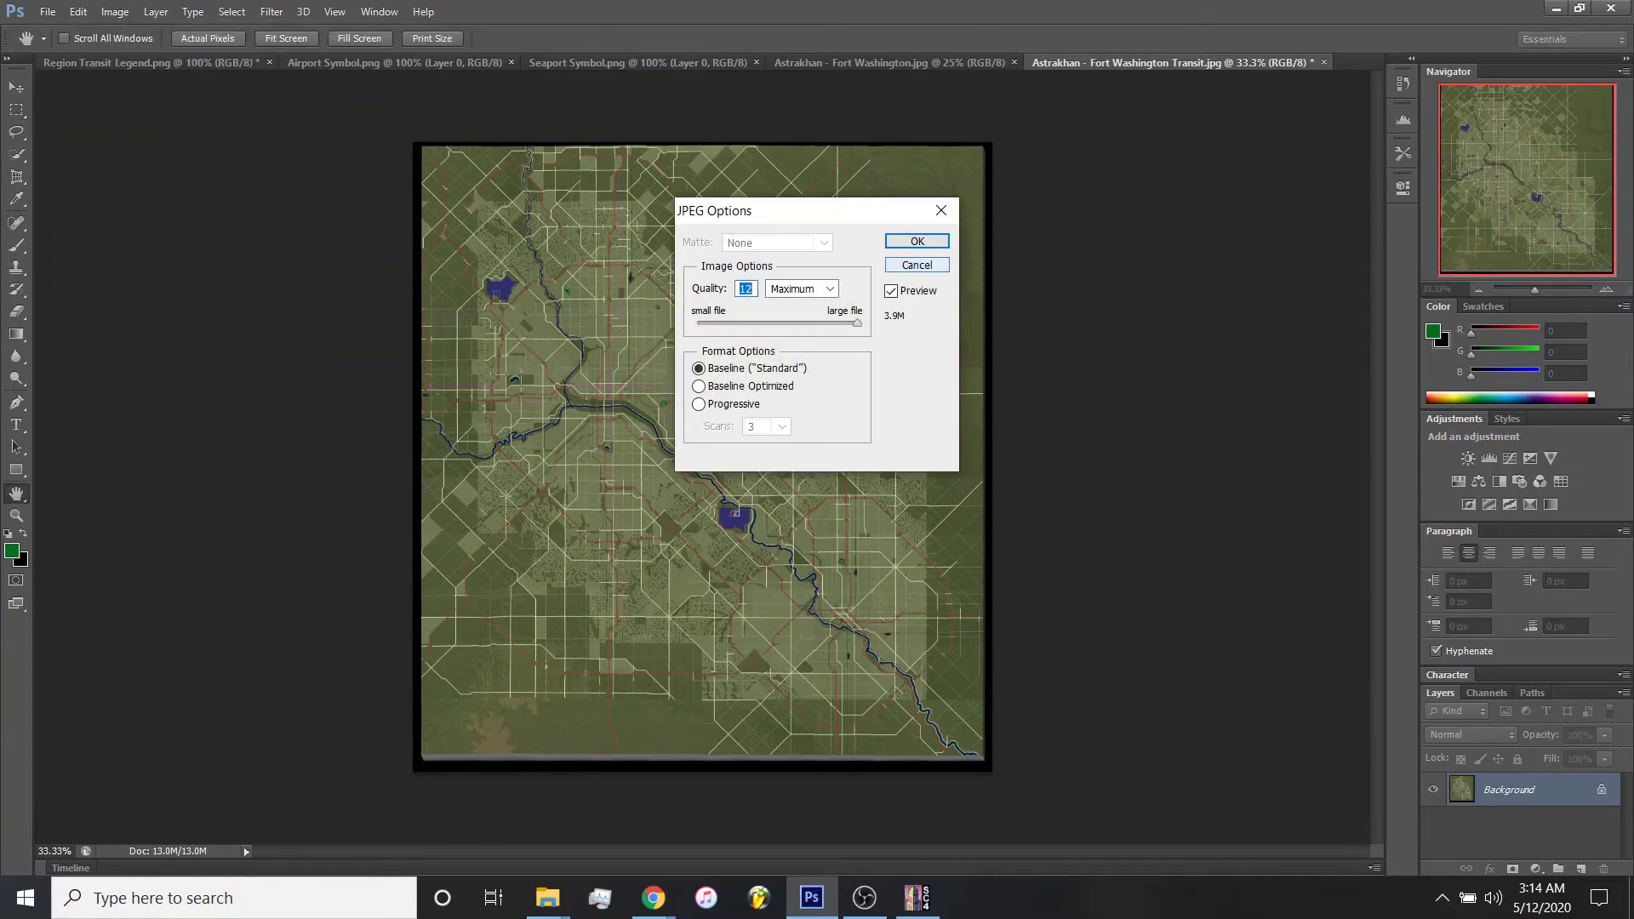
{"action": "key", "text": "Return"}
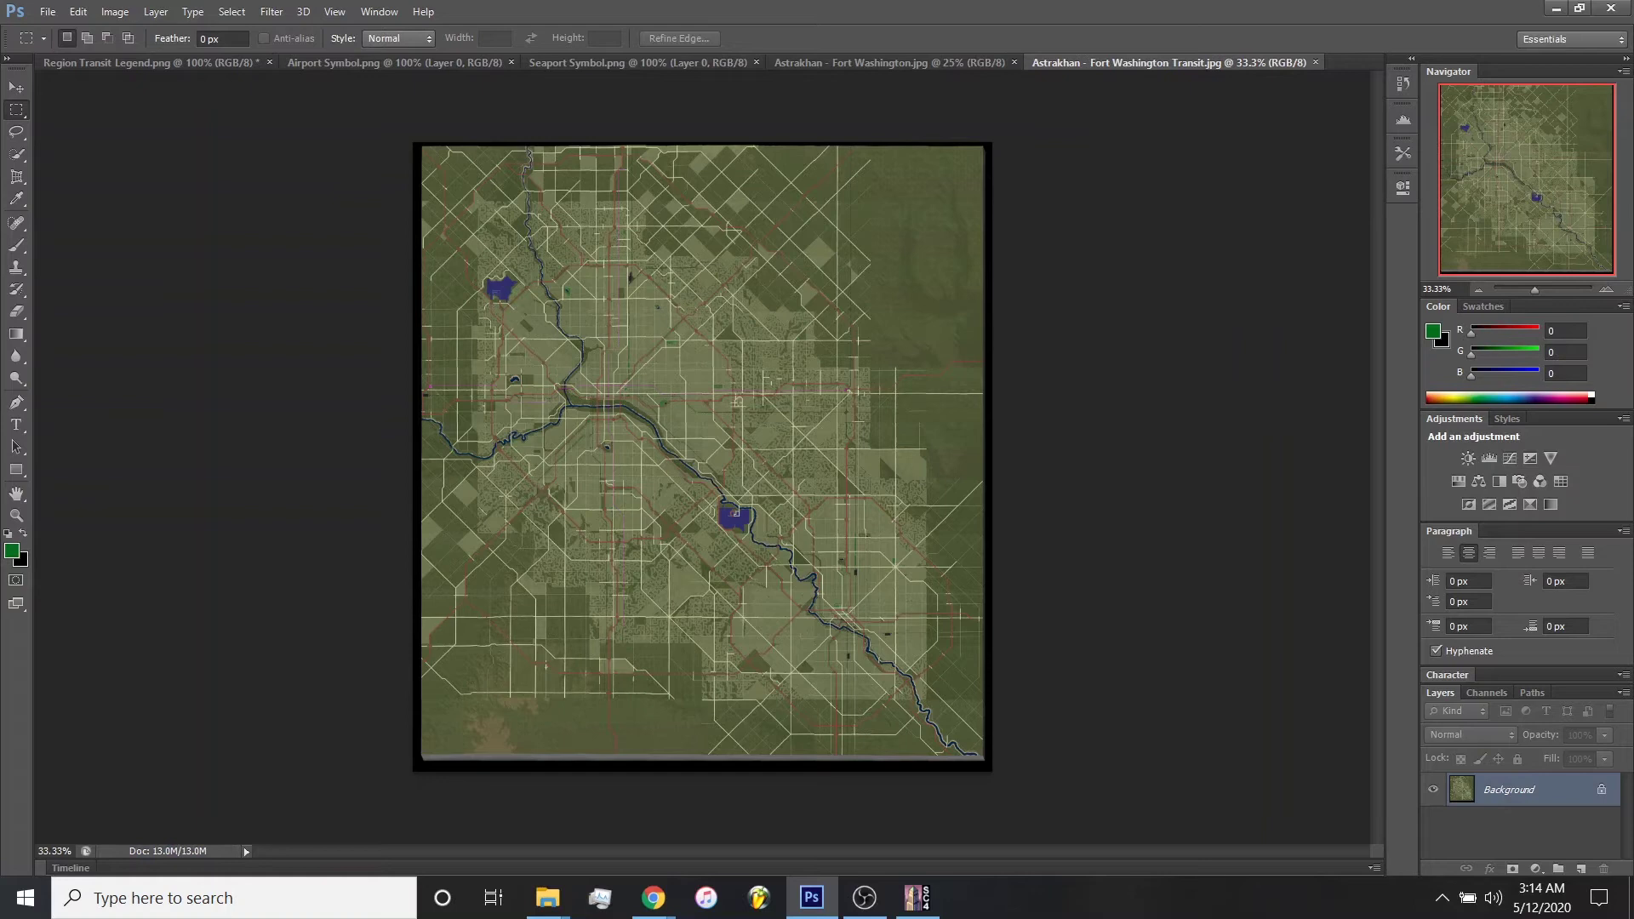
Resize the plain region image "Astrakhan - Fort Washington.jpg" to 50.6659 percent width, keeping the height at 100 percent.
{"action": "left_click", "coordinate": [888, 62]}
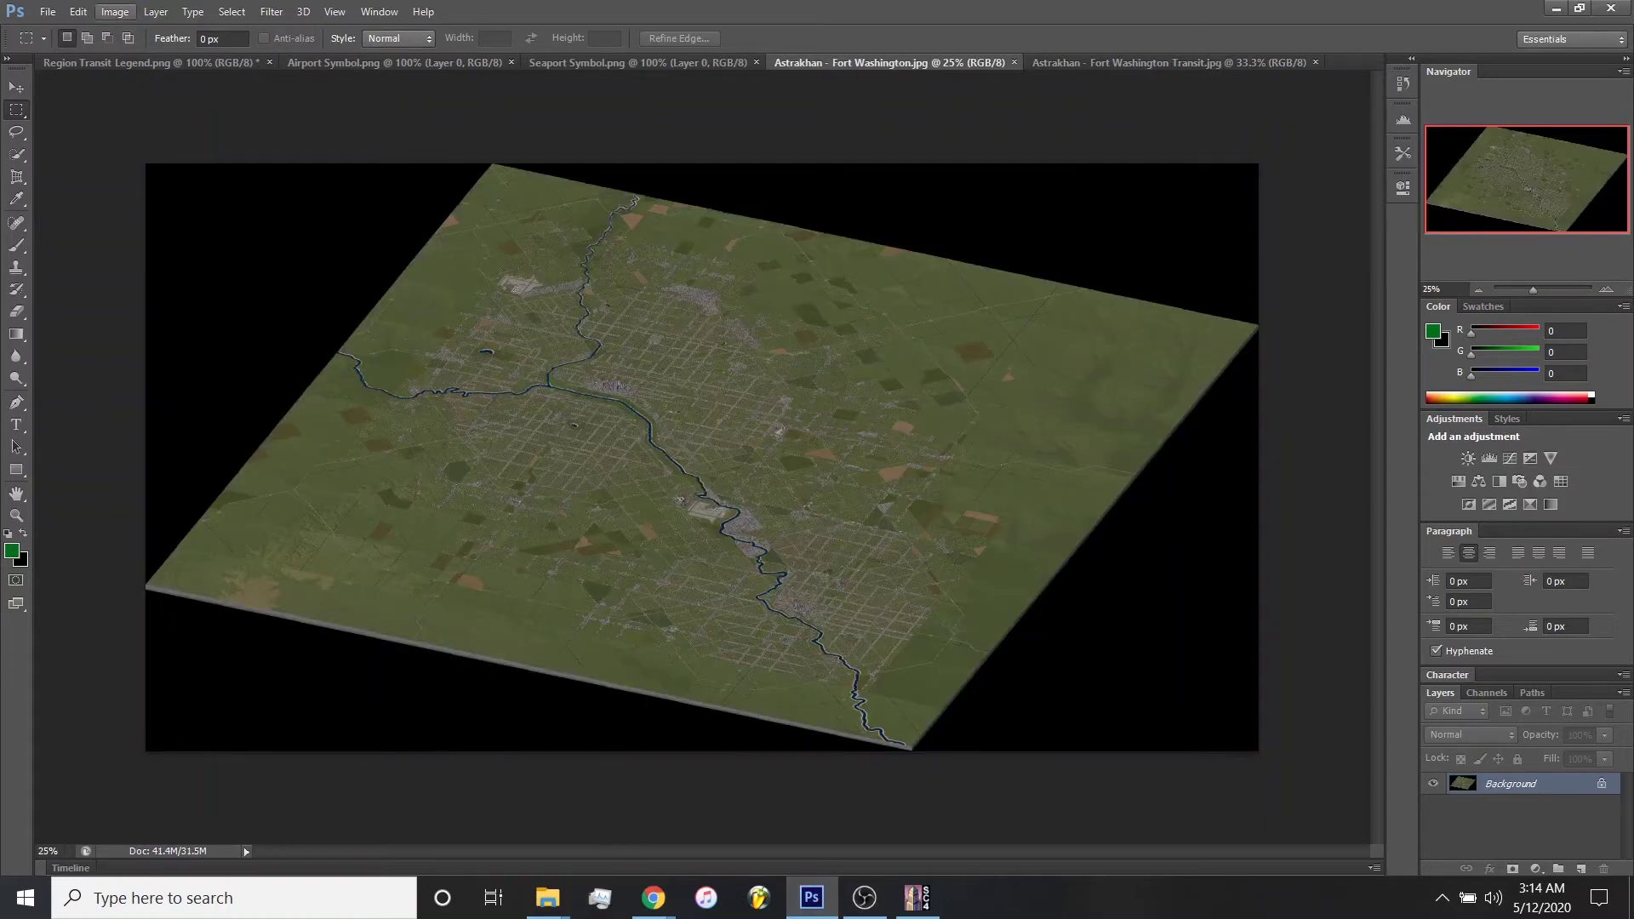
{"action": "left_click", "coordinate": [114, 12]}
{"action": "mouse_move", "coordinate": [255, 207]}
{"action": "left_click", "coordinate": [149, 165]}
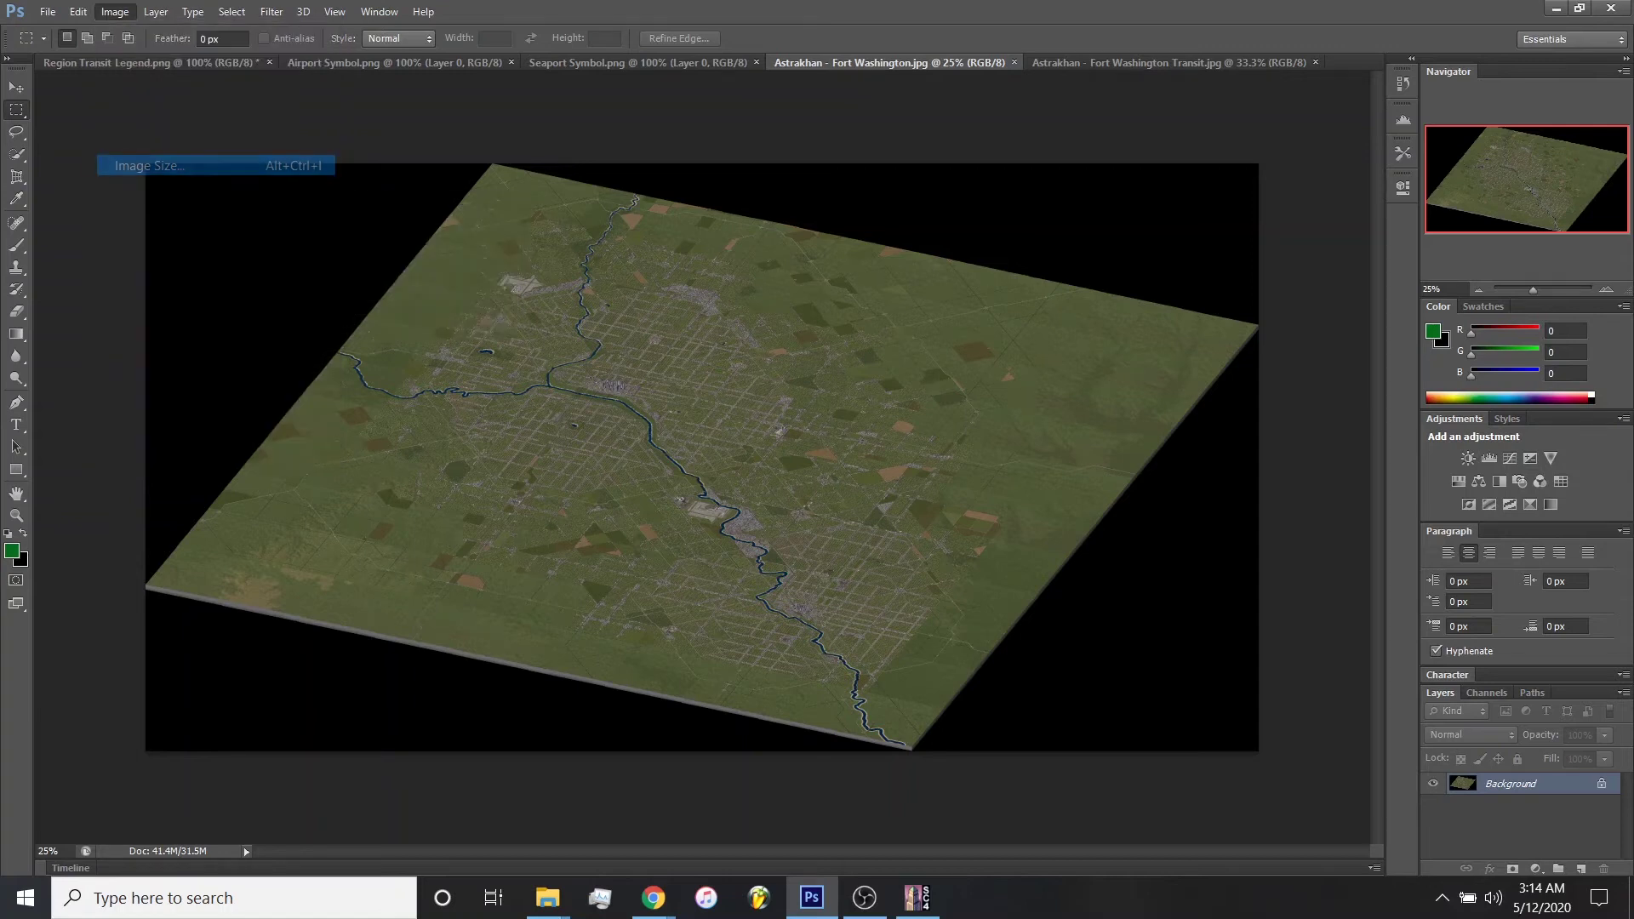
{"action": "left_click", "coordinate": [826, 253]}
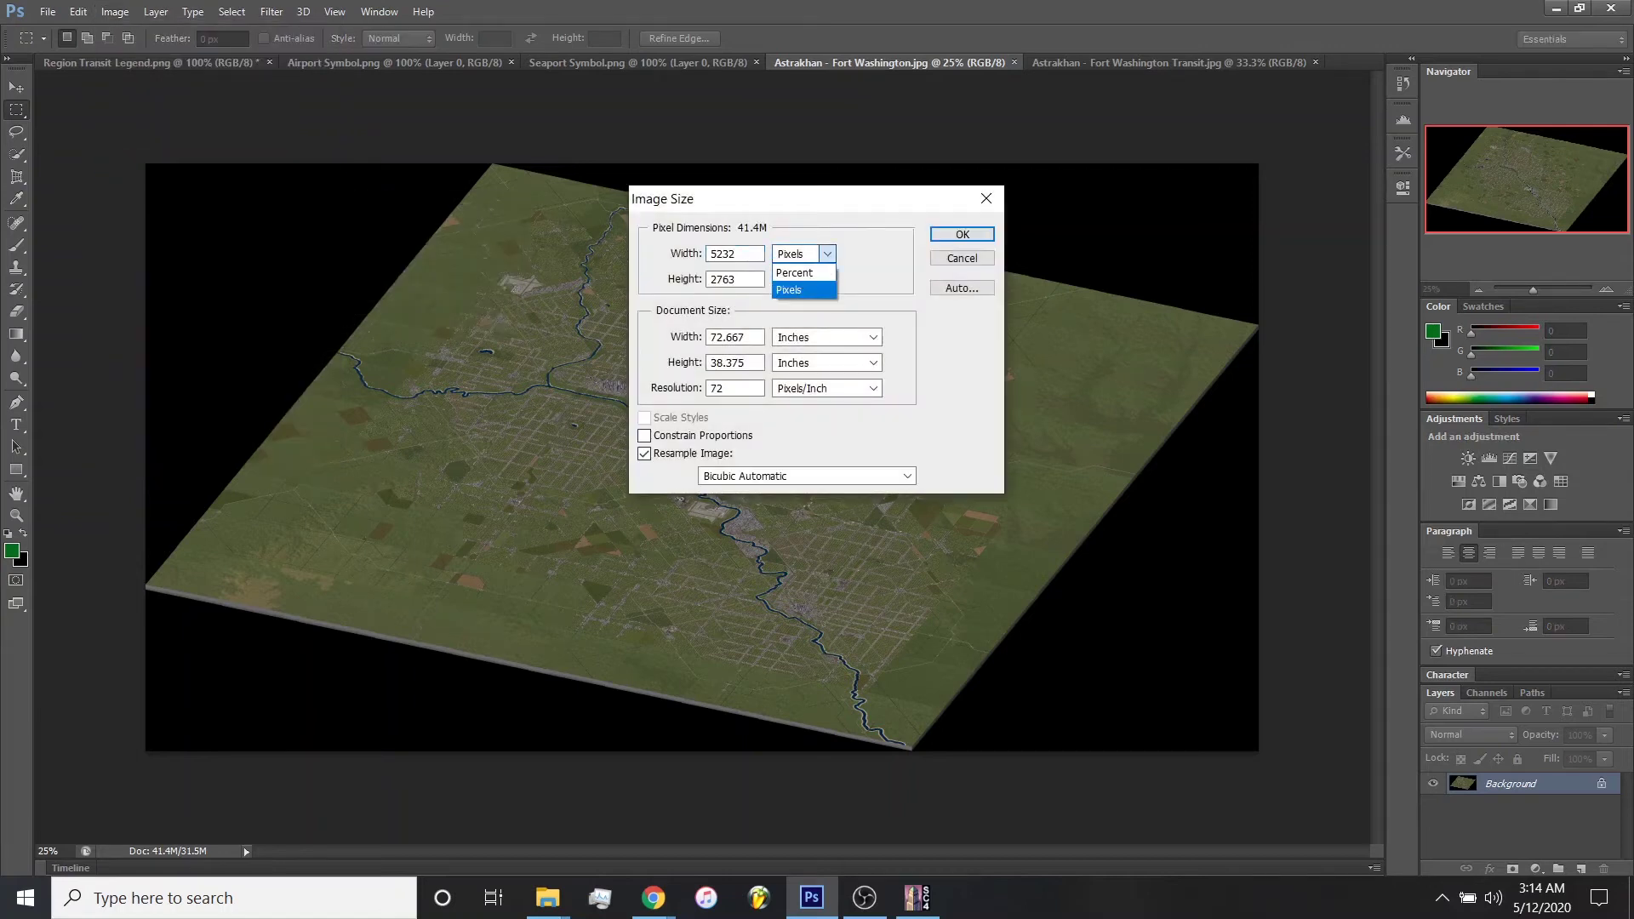
{"action": "left_click", "coordinate": [794, 272]}
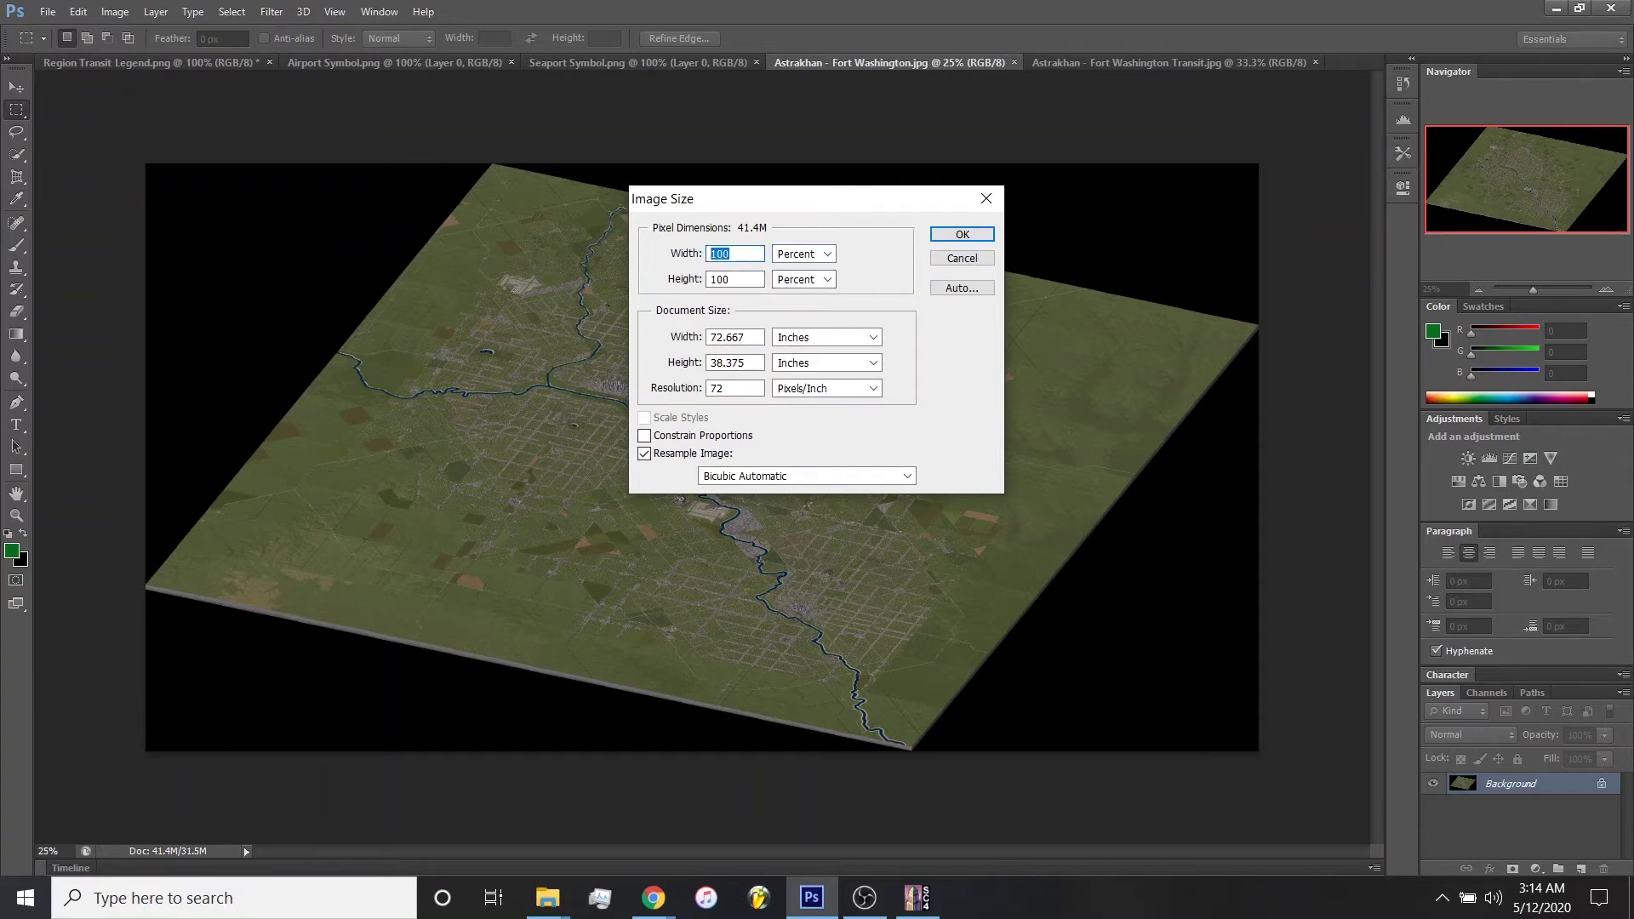
{"action": "type", "text": "50"}
{"action": "type", "text": "659"}
{"action": "key", "text": "Return"}
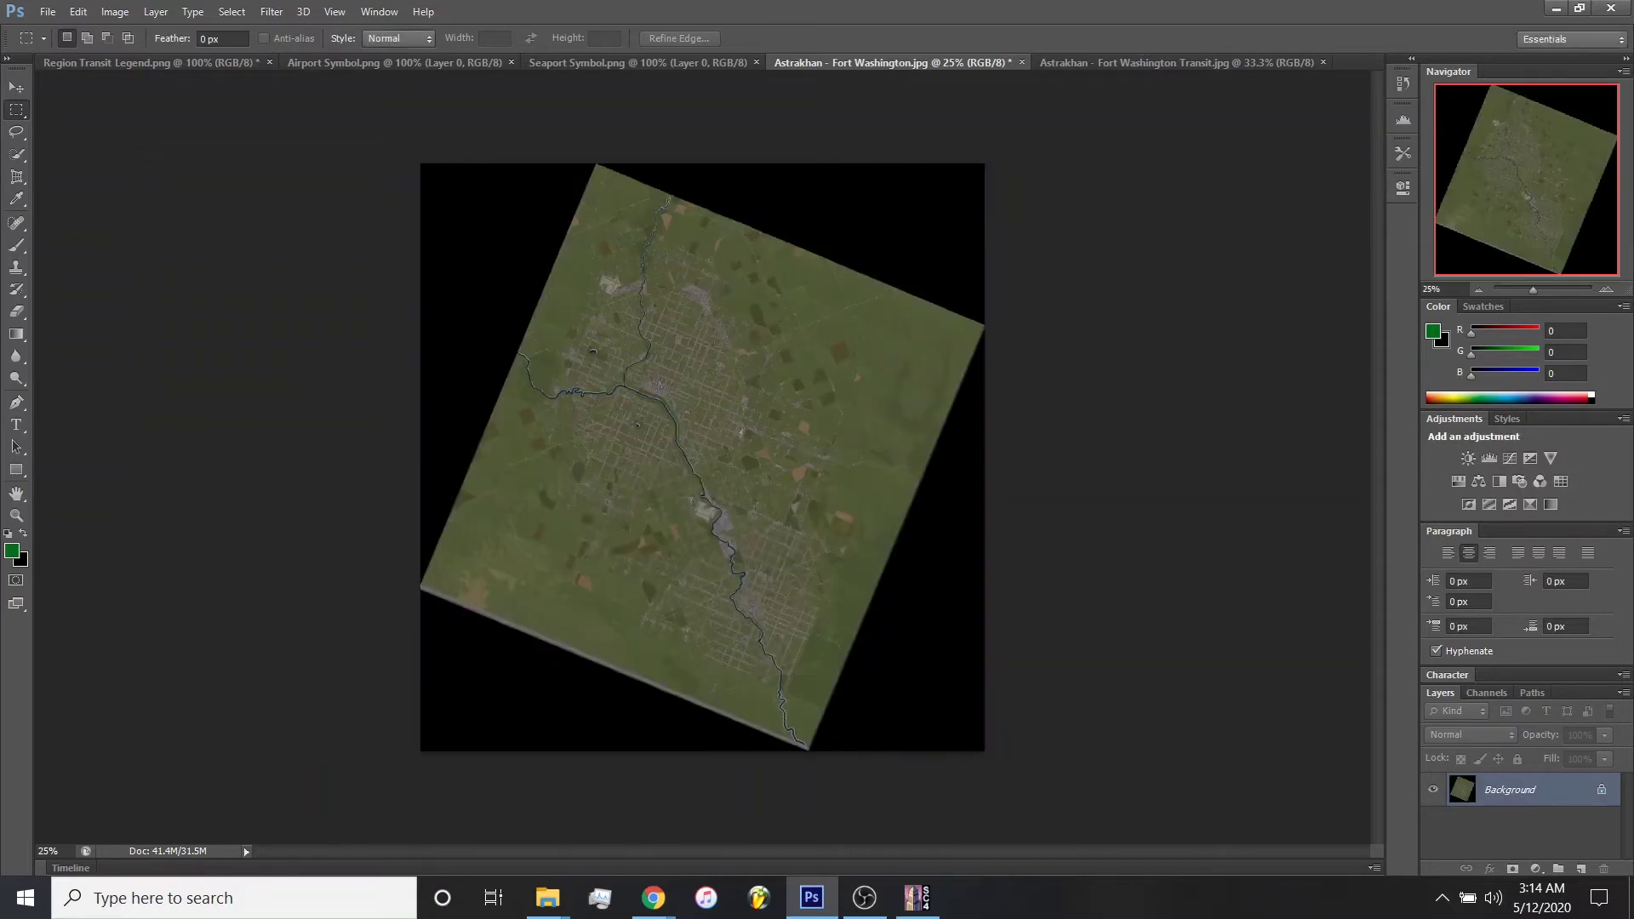
Rotate the plain region image's canvas 22.58° counterclockwise.
{"action": "left_click", "coordinate": [115, 11]}
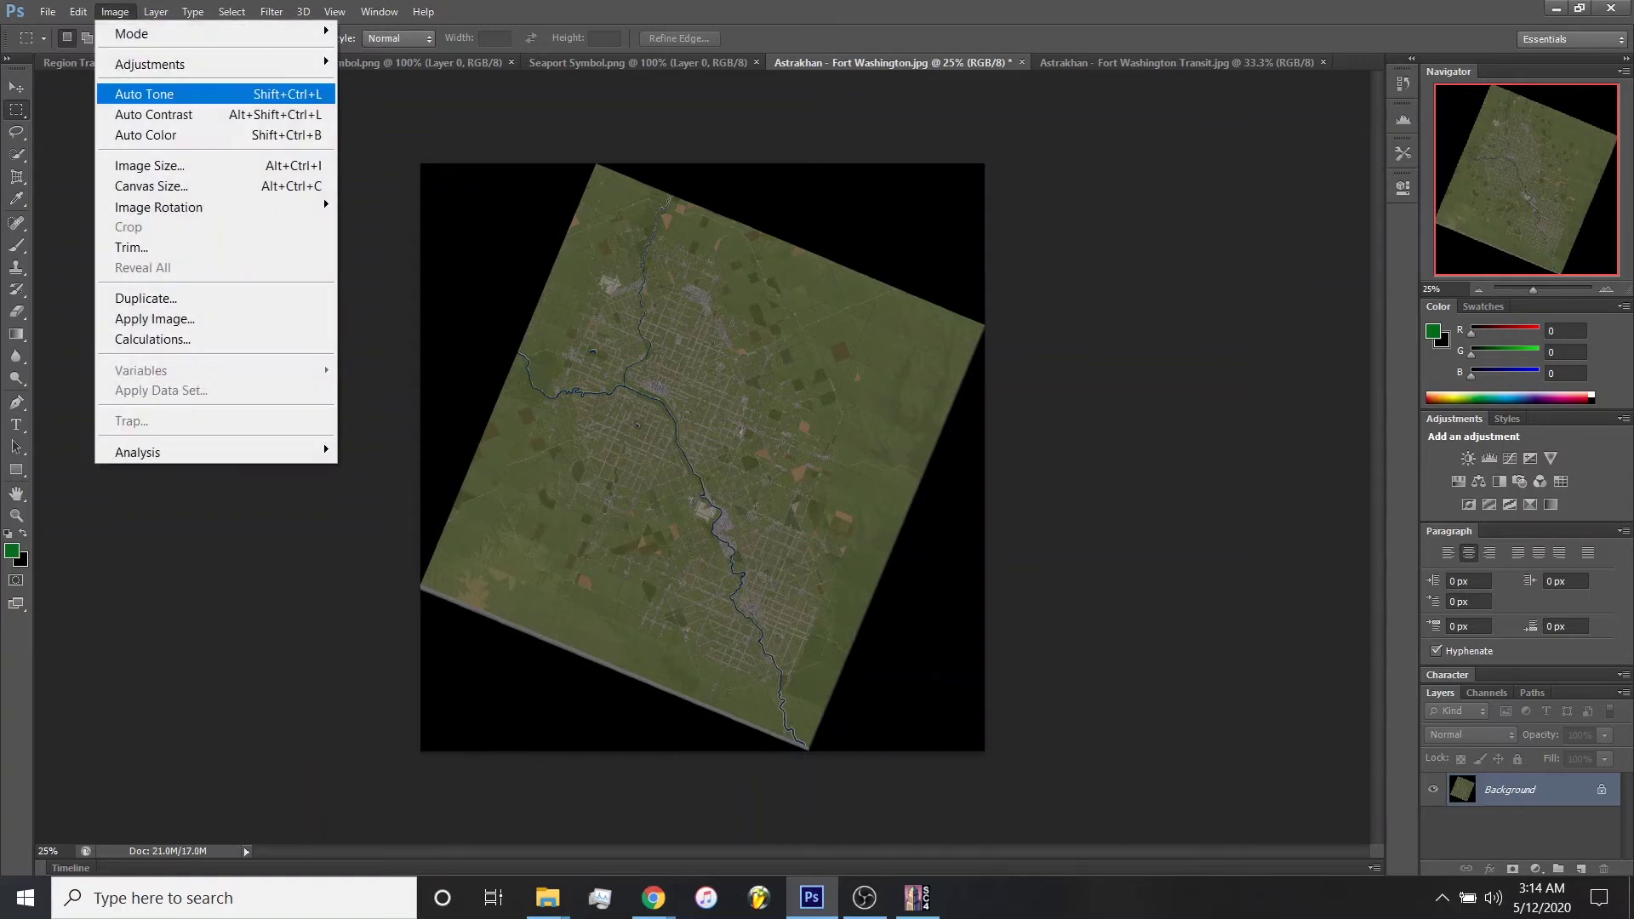
{"action": "mouse_move", "coordinate": [213, 207]}
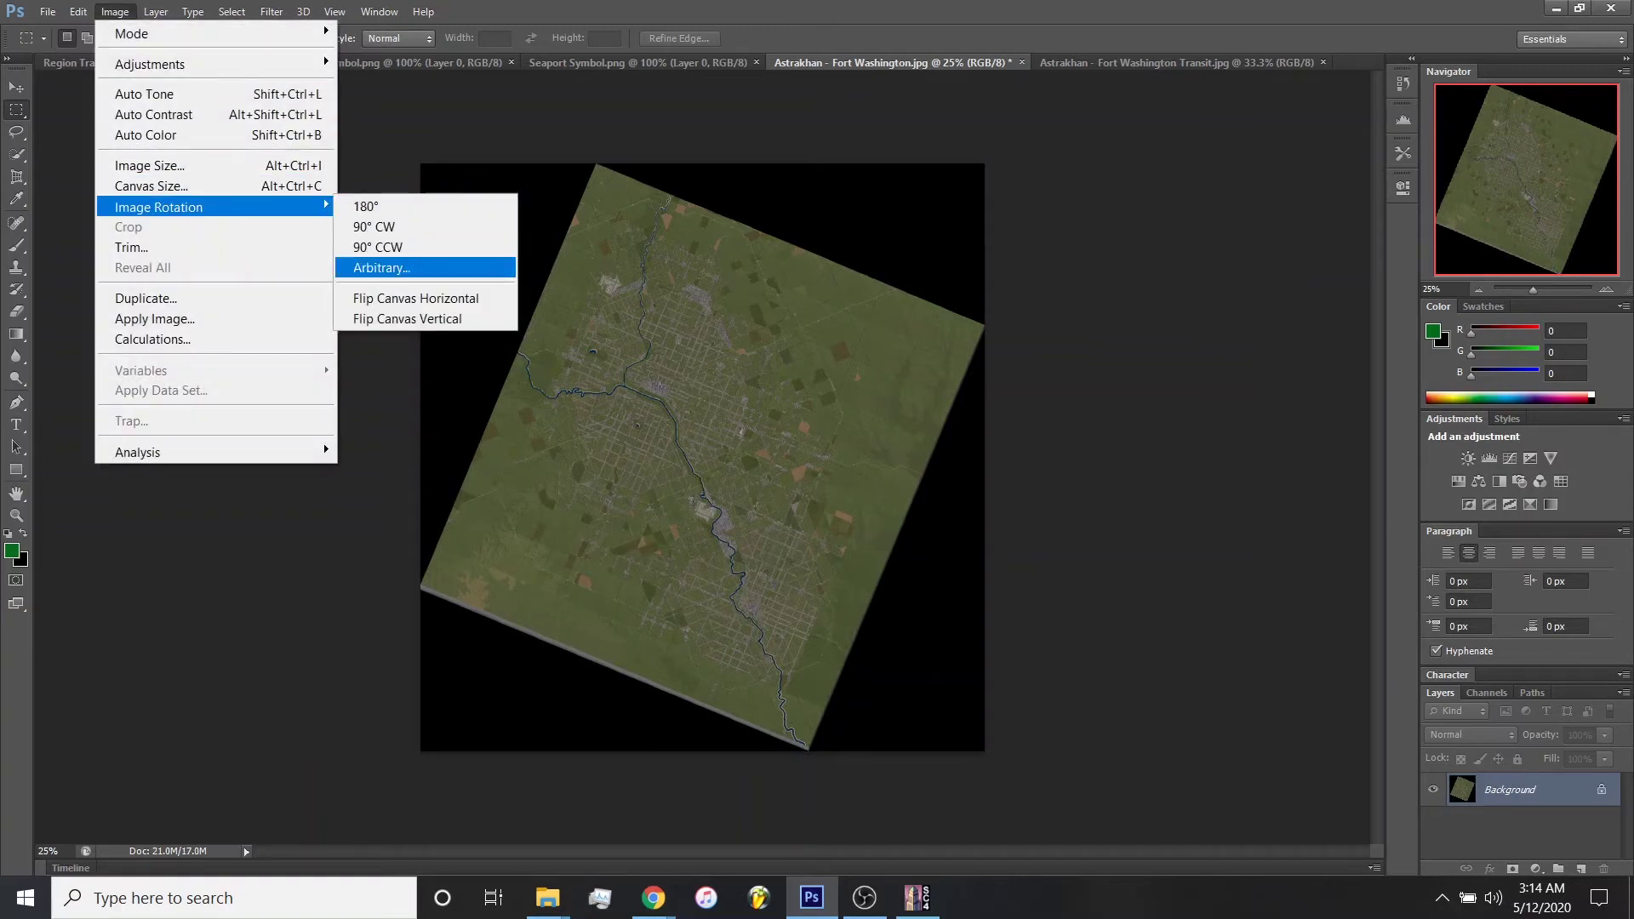
{"action": "left_click", "coordinate": [381, 267]}
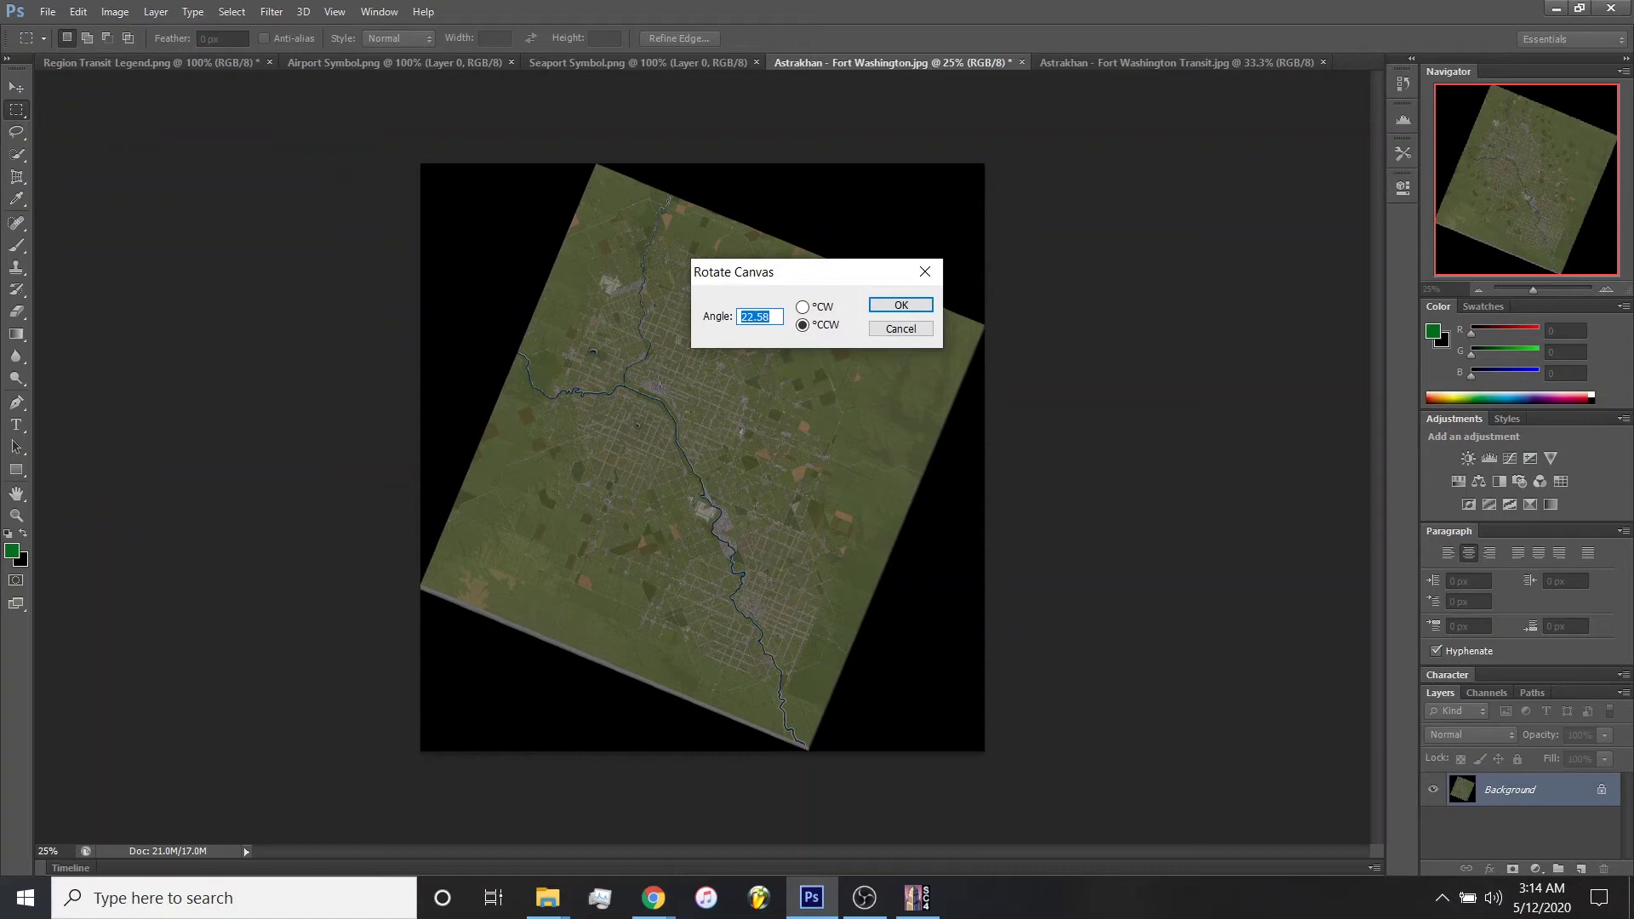
{"action": "left_click", "coordinate": [770, 317]}
{"action": "key", "text": "Return"}
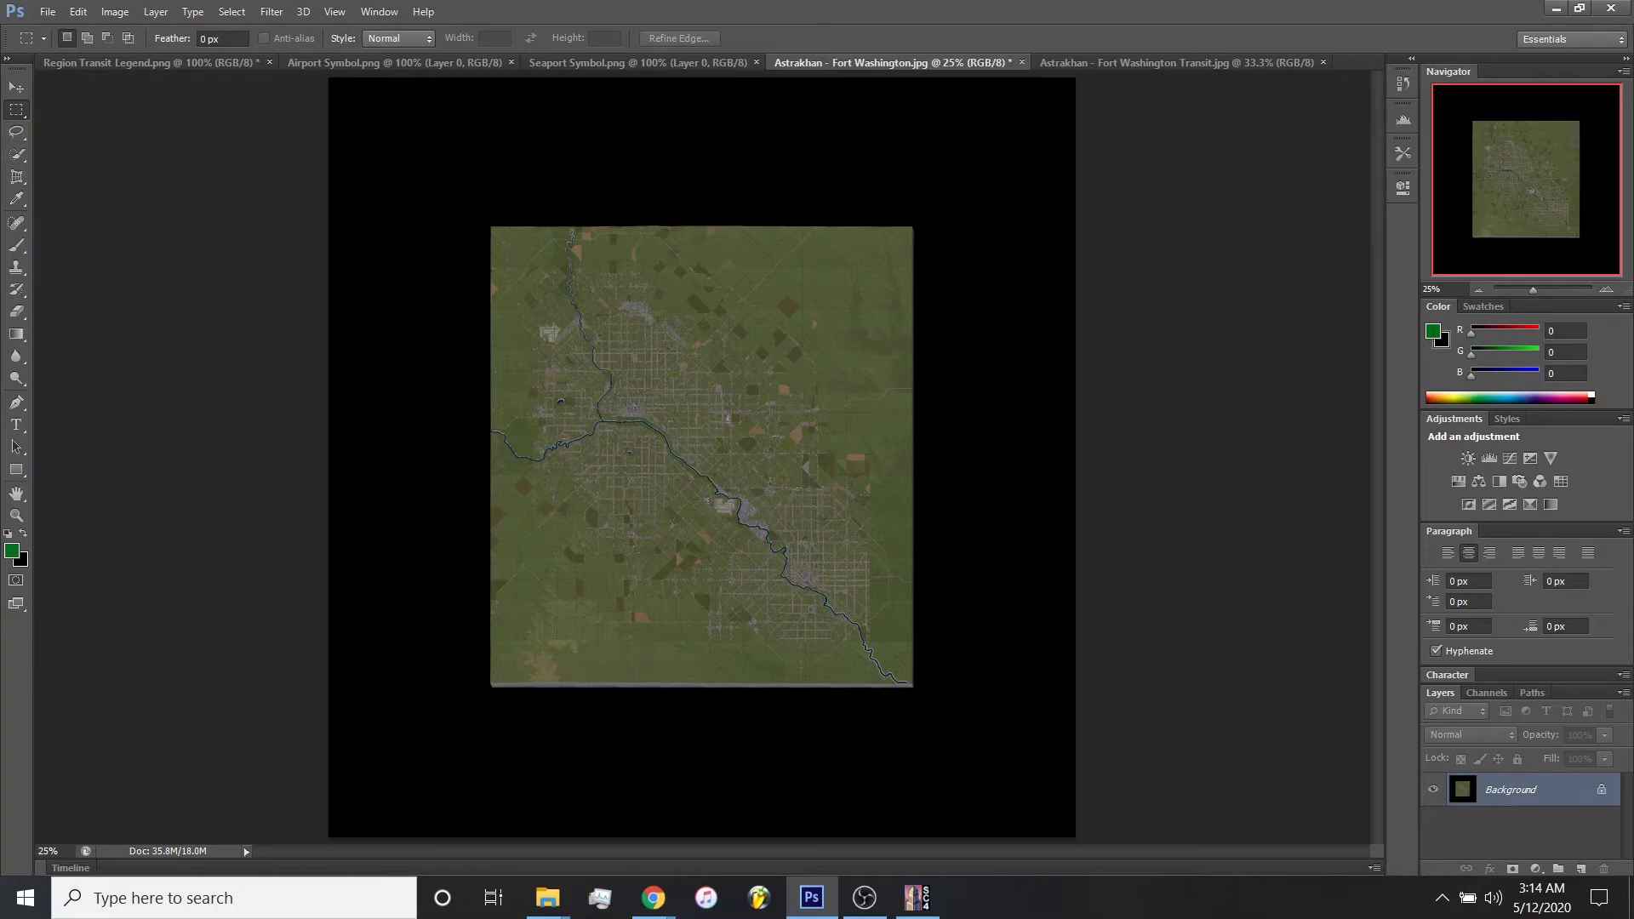
Crop the plain region image to a rectangular selection slightly larger than the map, leaving a thin black border.
{"action": "left_click_drag", "start_coordinate": [485, 219], "coordinate": [917, 693]}
{"action": "left_click", "coordinate": [115, 12]}
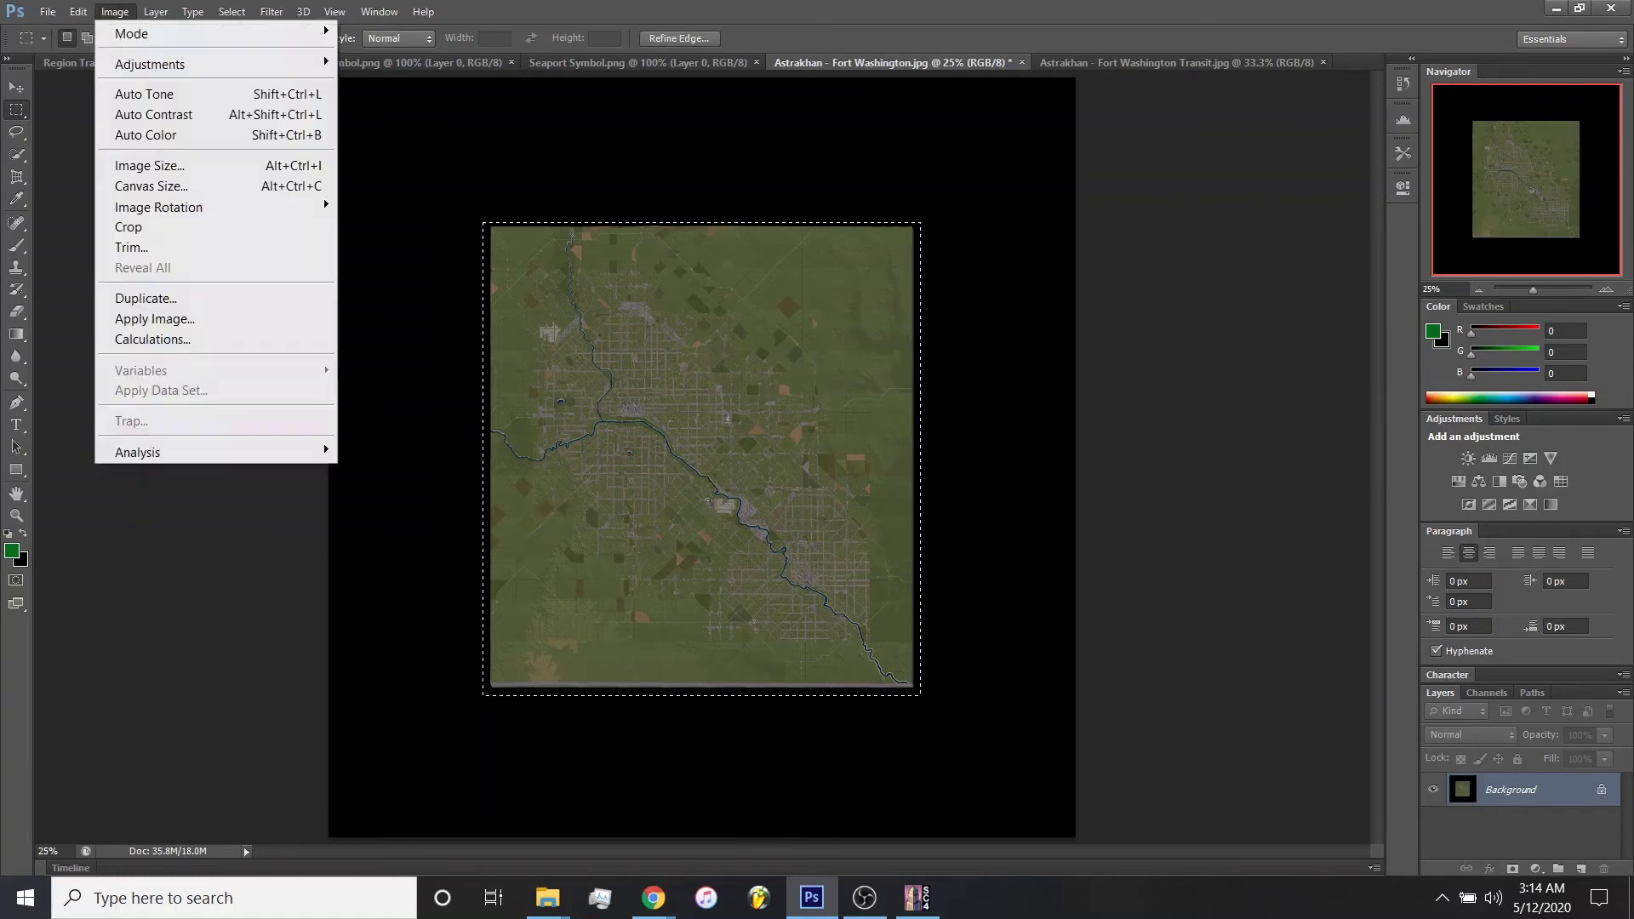
{"action": "left_click", "coordinate": [132, 226]}
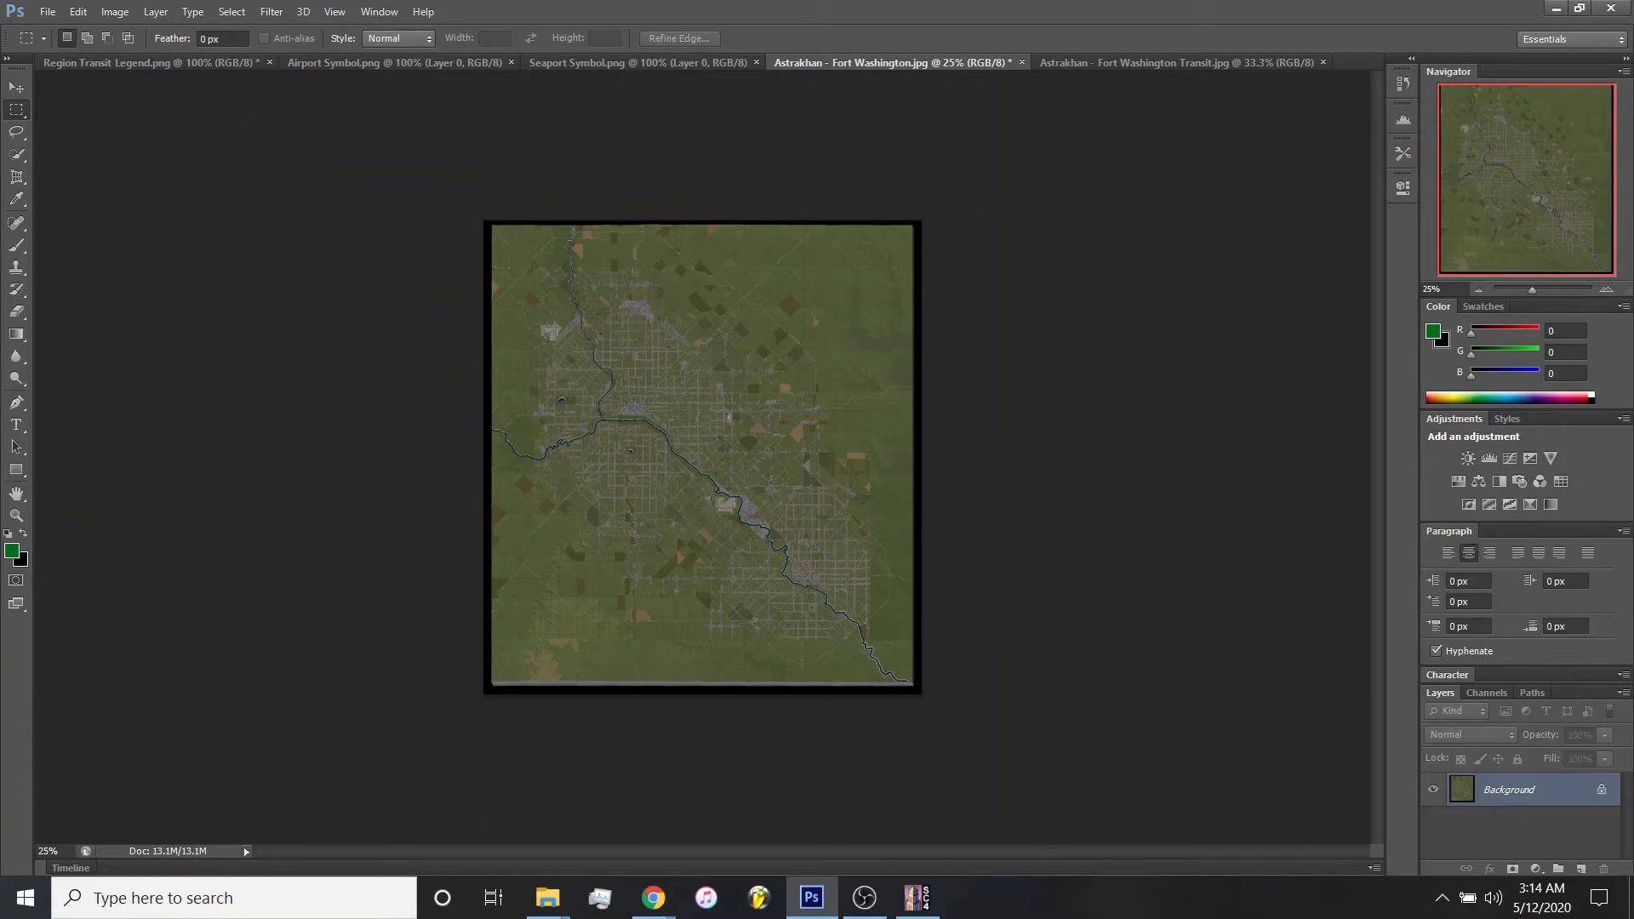
{"action": "key", "text": "ctrl+plus"}
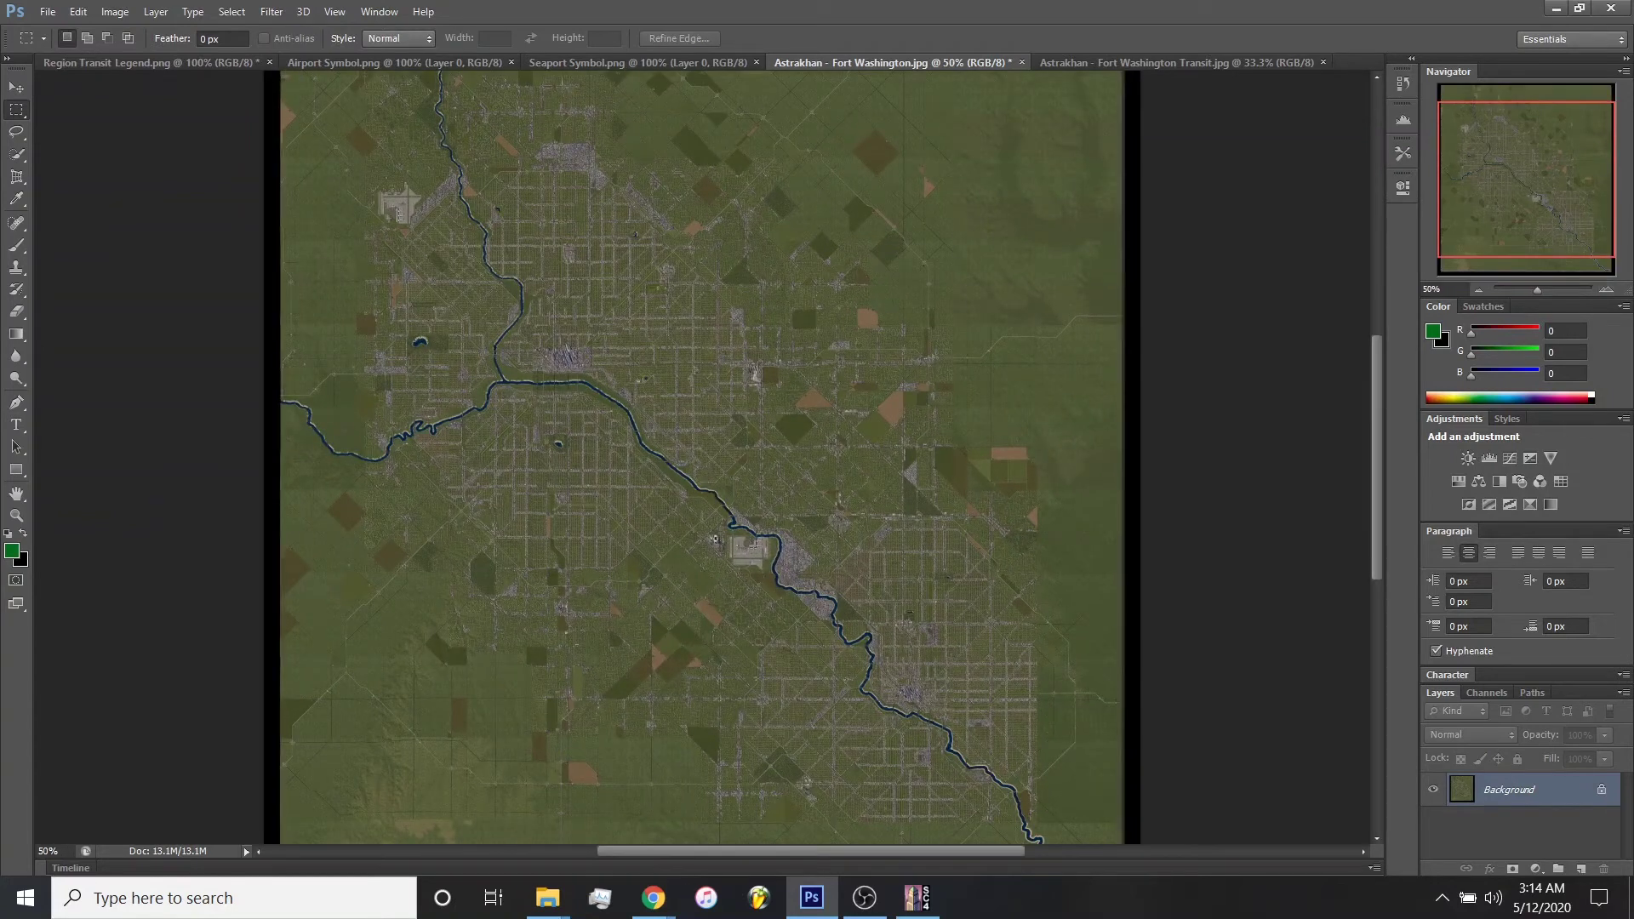
{"action": "scroll", "coordinate": [706, 459], "scroll_direction": "down", "scroll_amount": 2}
{"action": "scroll", "coordinate": [706, 460], "scroll_direction": "up", "scroll_amount": 2}
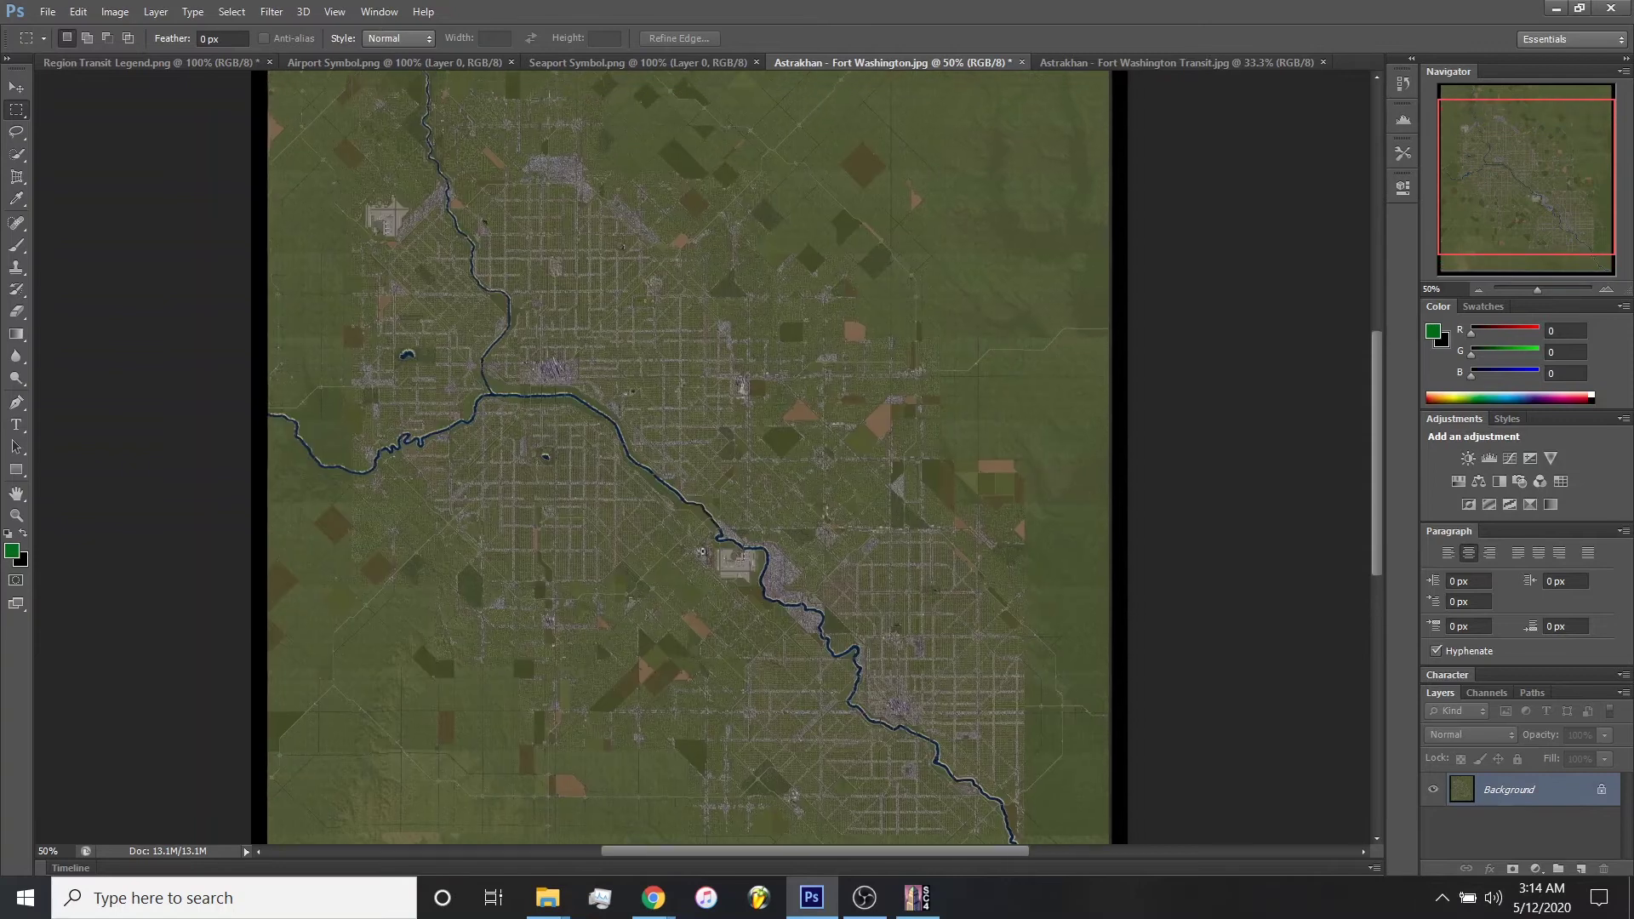
Examine the cropped plain region map and the transit map at closer magnification.
{"action": "left_click", "coordinate": [1606, 289]}
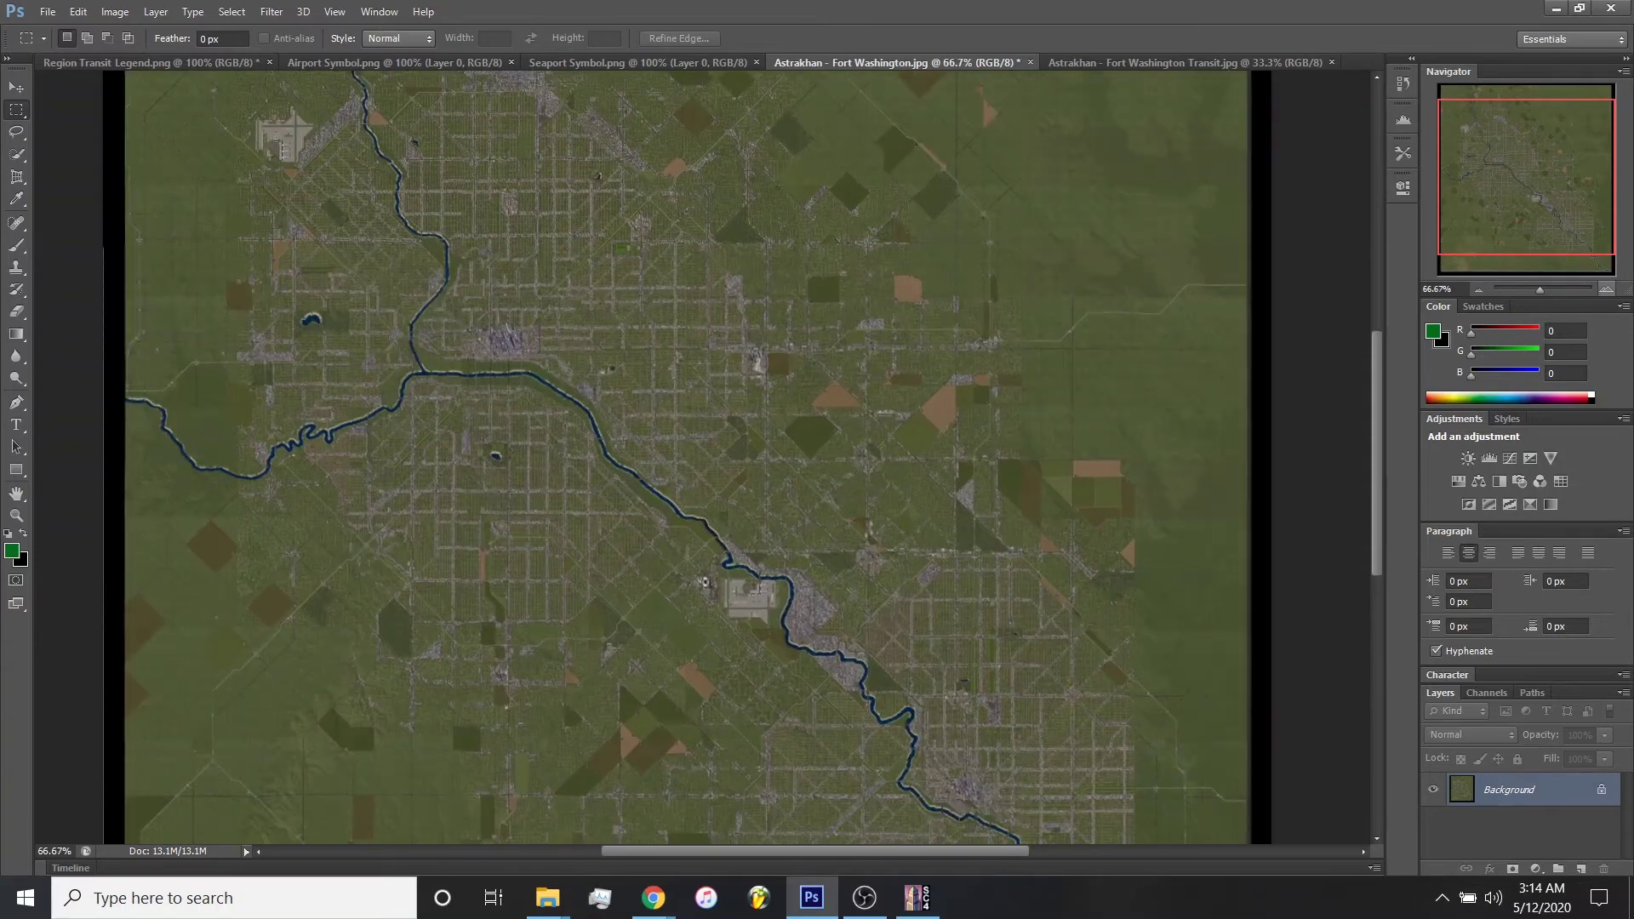
{"action": "left_click_drag", "start_coordinate": [1528, 176], "coordinate": [1513, 156]}
{"action": "scroll", "coordinate": [707, 459], "scroll_direction": "down", "scroll_amount": 7}
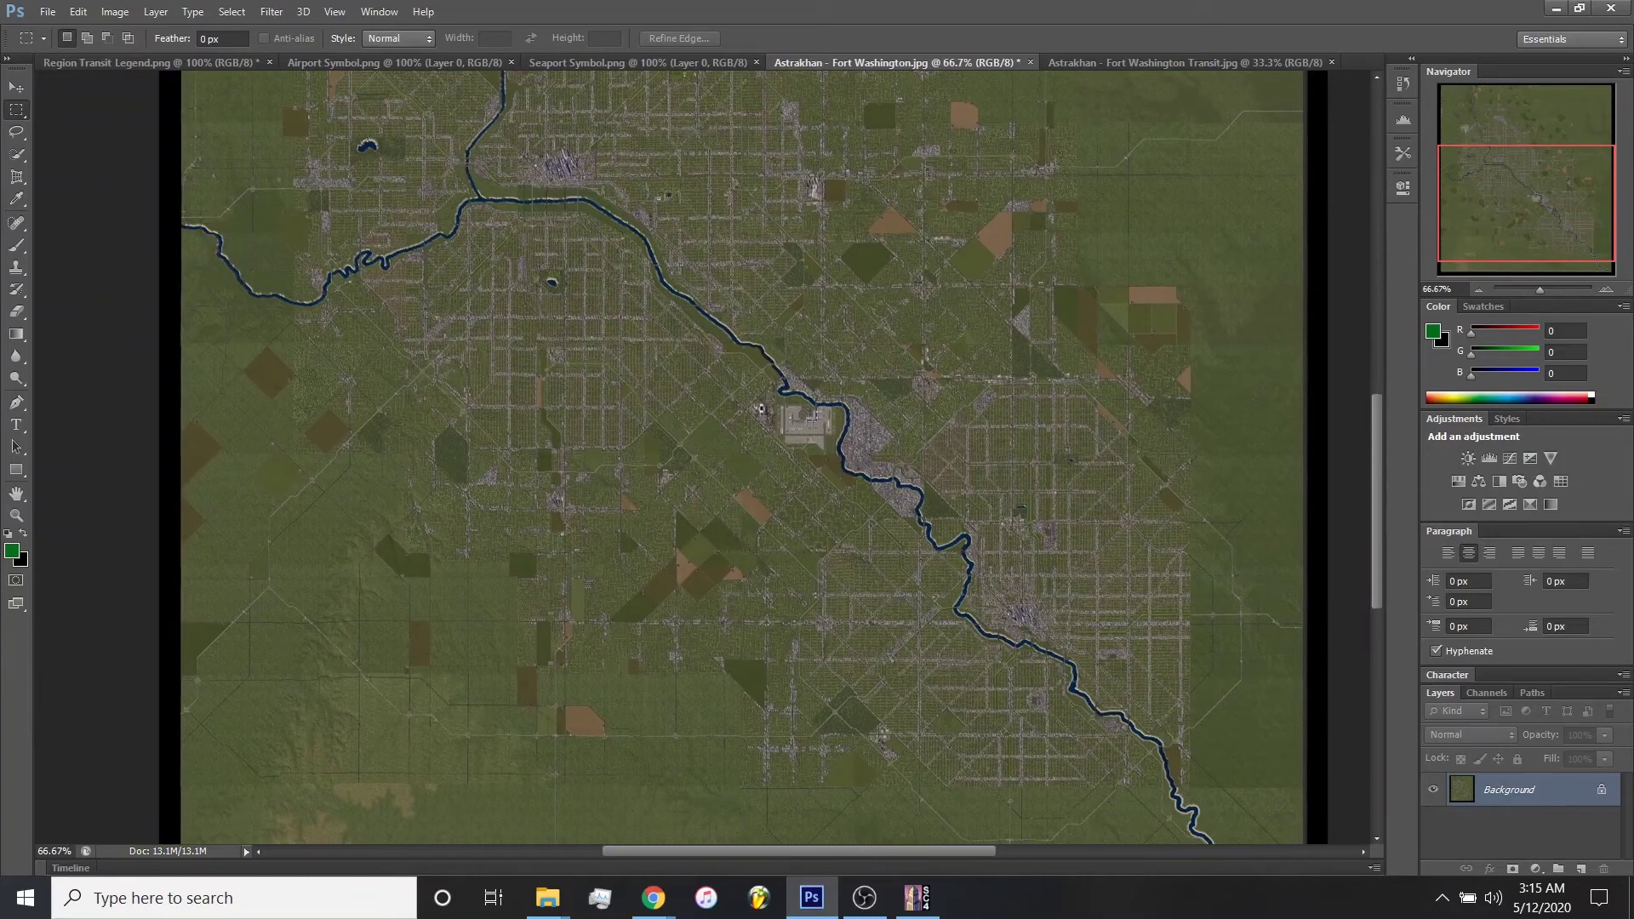
{"action": "scroll", "coordinate": [766, 459], "scroll_direction": "up", "scroll_amount": 6}
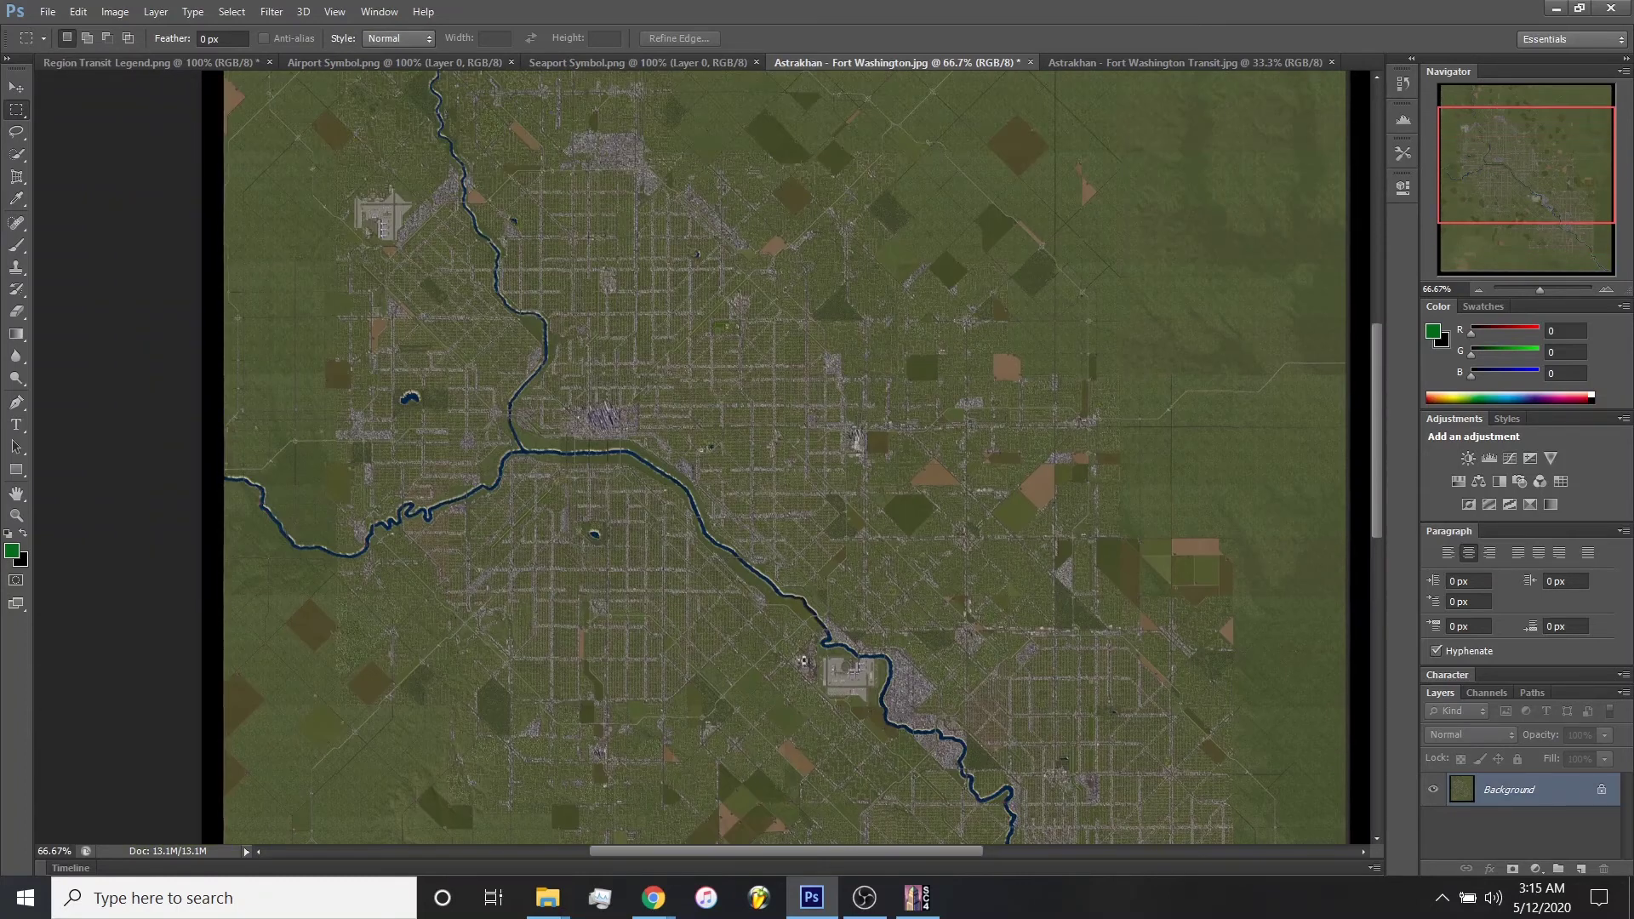
{"action": "scroll", "coordinate": [766, 459], "scroll_direction": "up", "scroll_amount": 2}
{"action": "scroll", "coordinate": [765, 459], "scroll_direction": "down", "scroll_amount": 2}
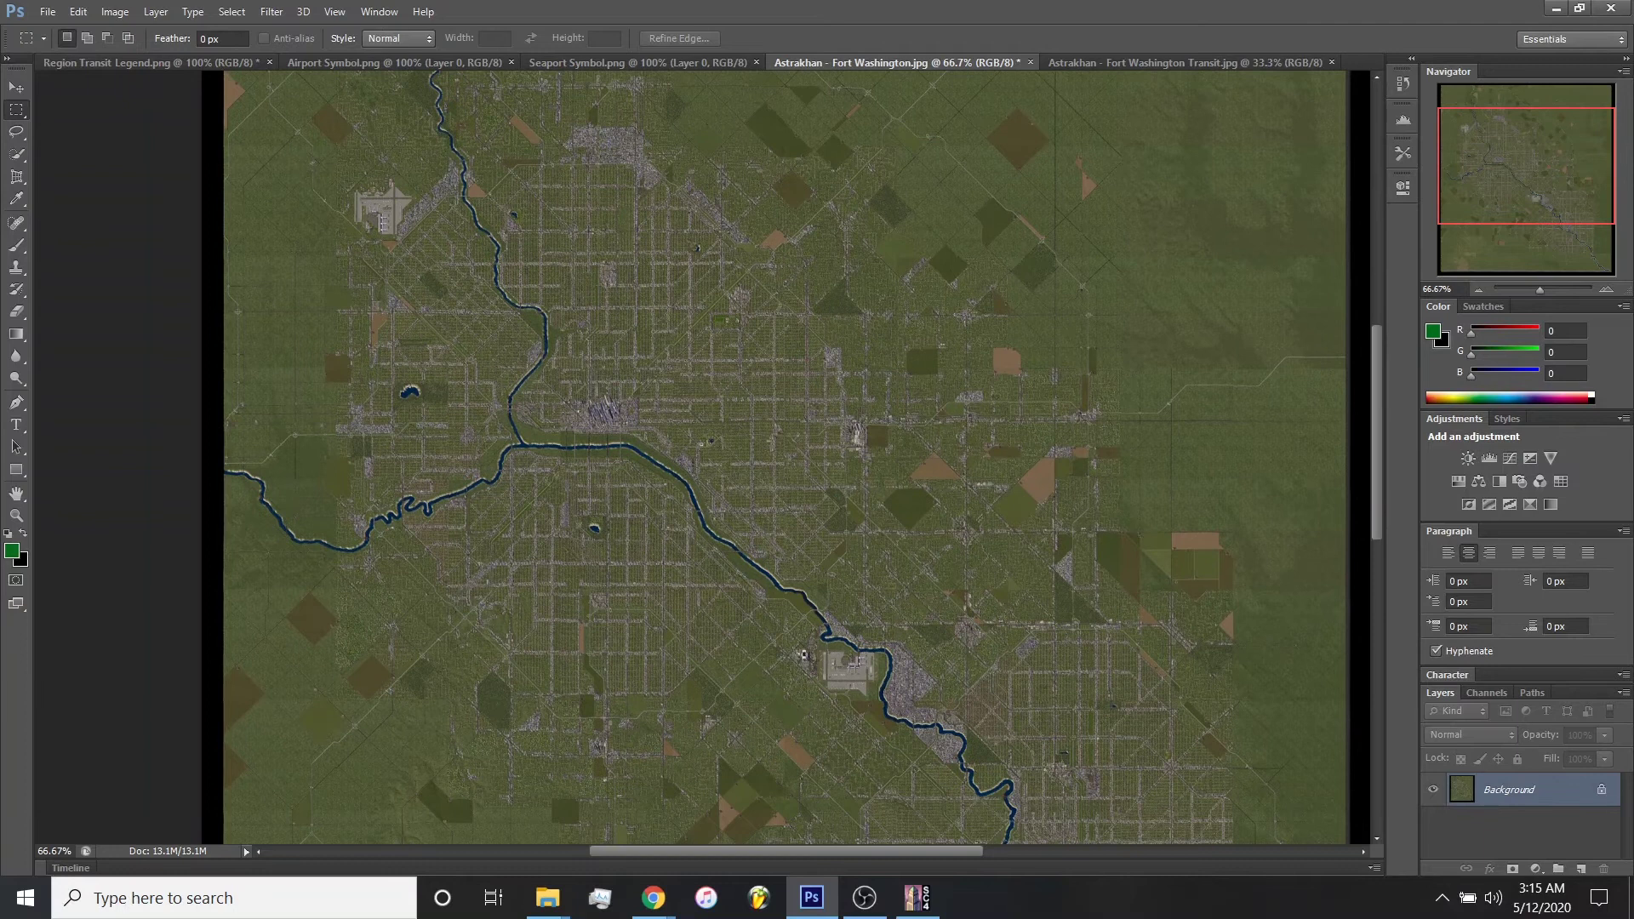
{"action": "scroll", "coordinate": [783, 459], "scroll_direction": "down", "scroll_amount": 1}
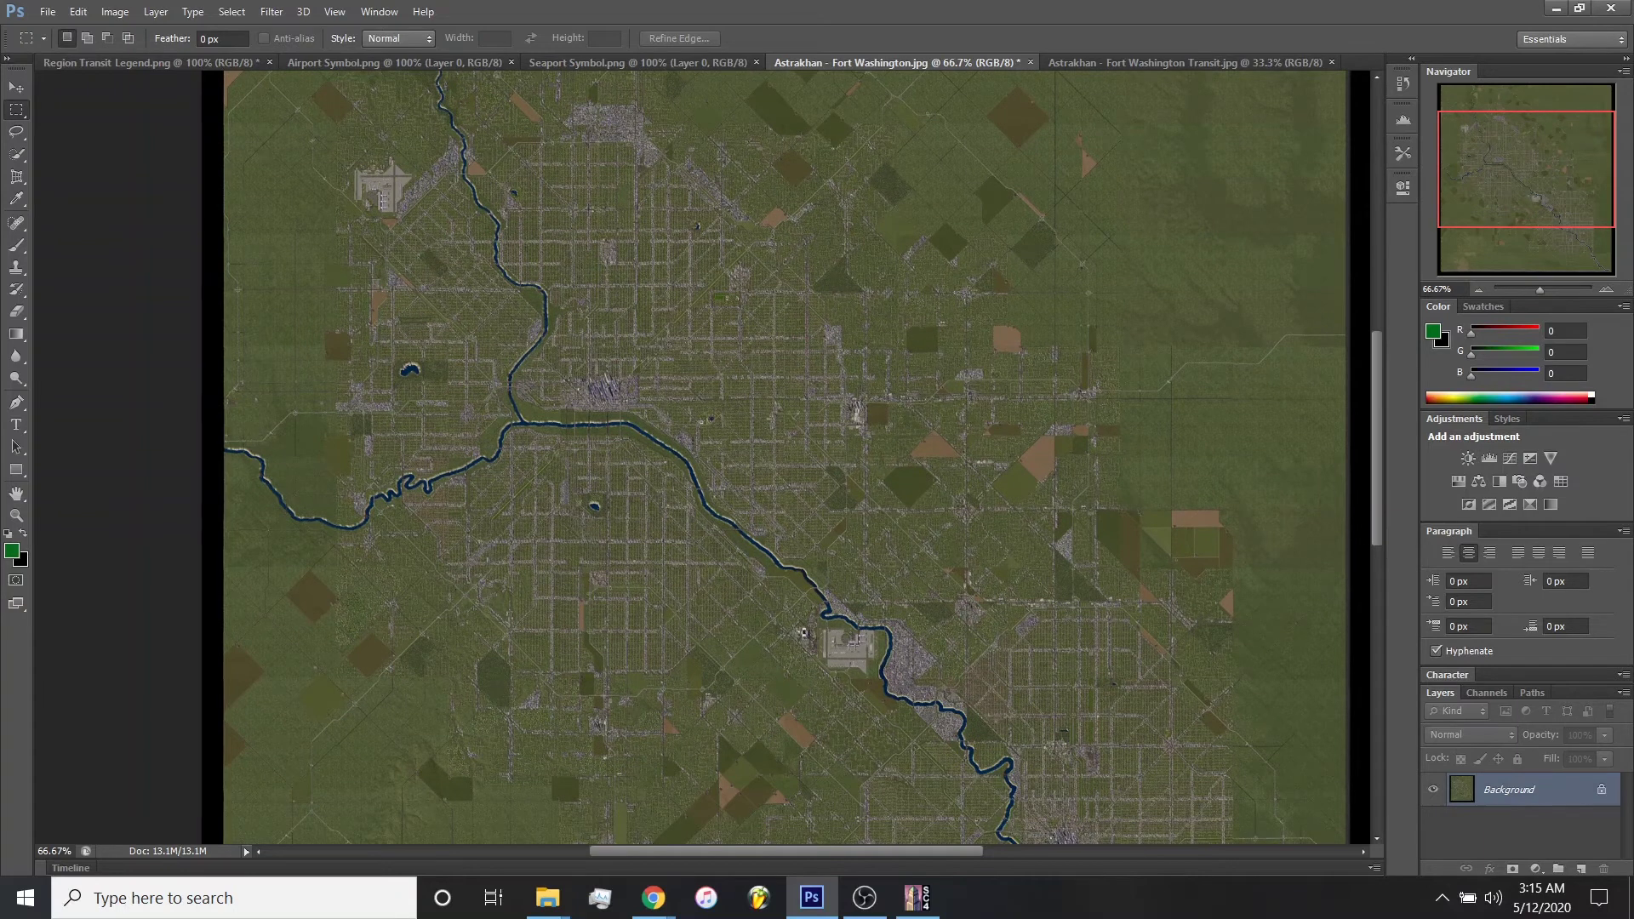
{"action": "left_click", "coordinate": [1184, 62]}
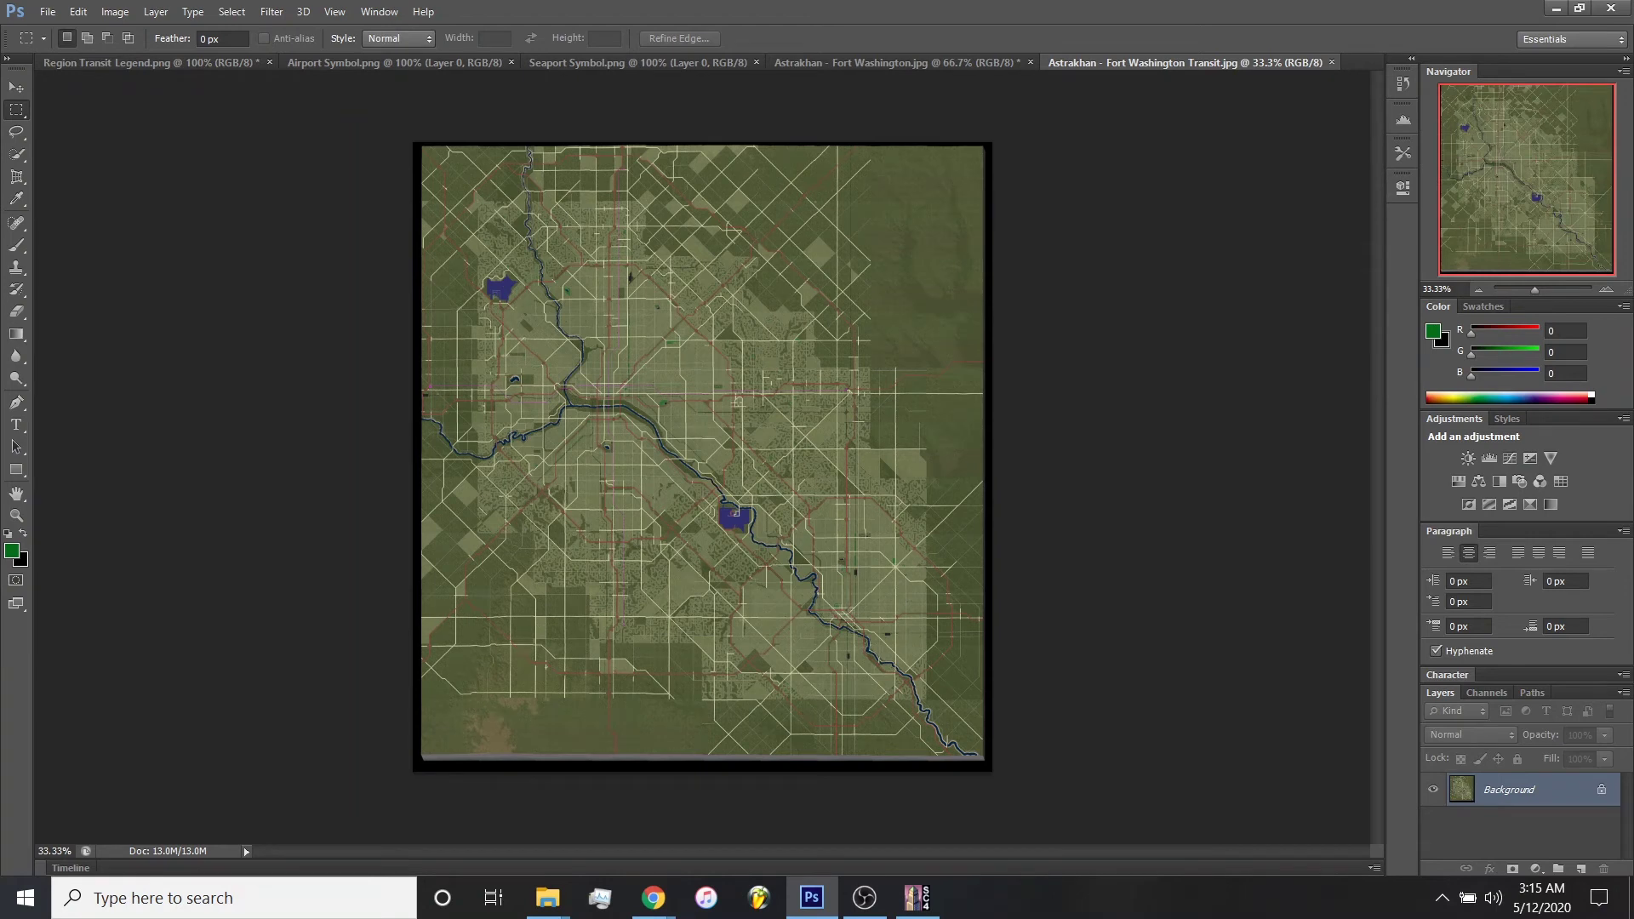
{"action": "key", "text": "ctrl+plus"}
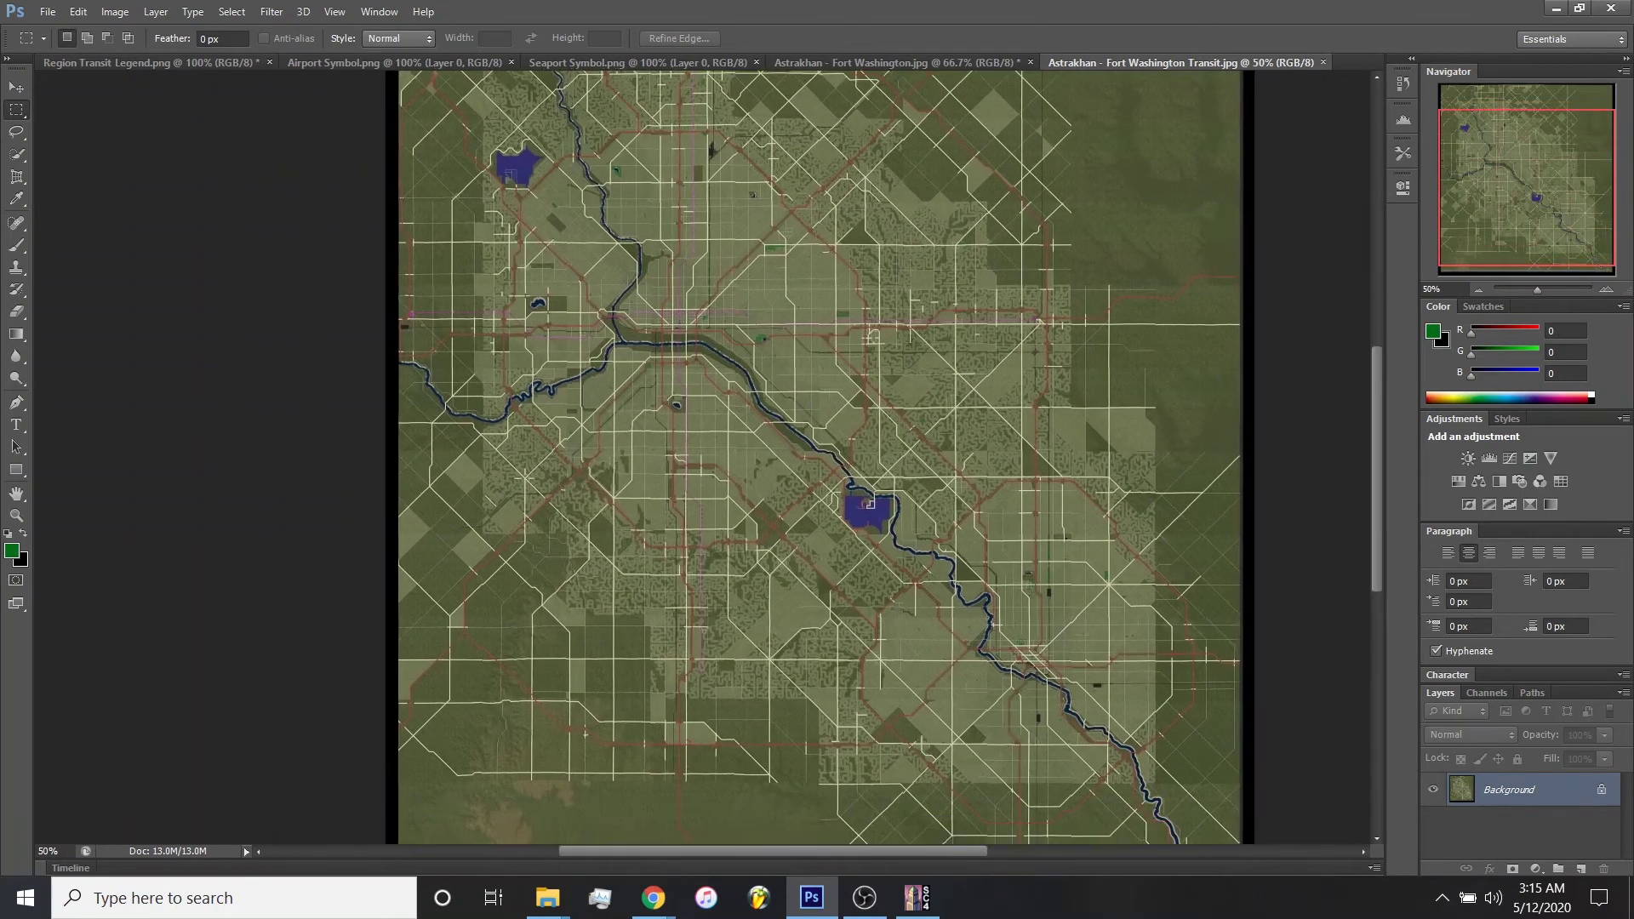
{"action": "left_click_drag", "start_coordinate": [869, 504], "coordinate": [890, 541]}
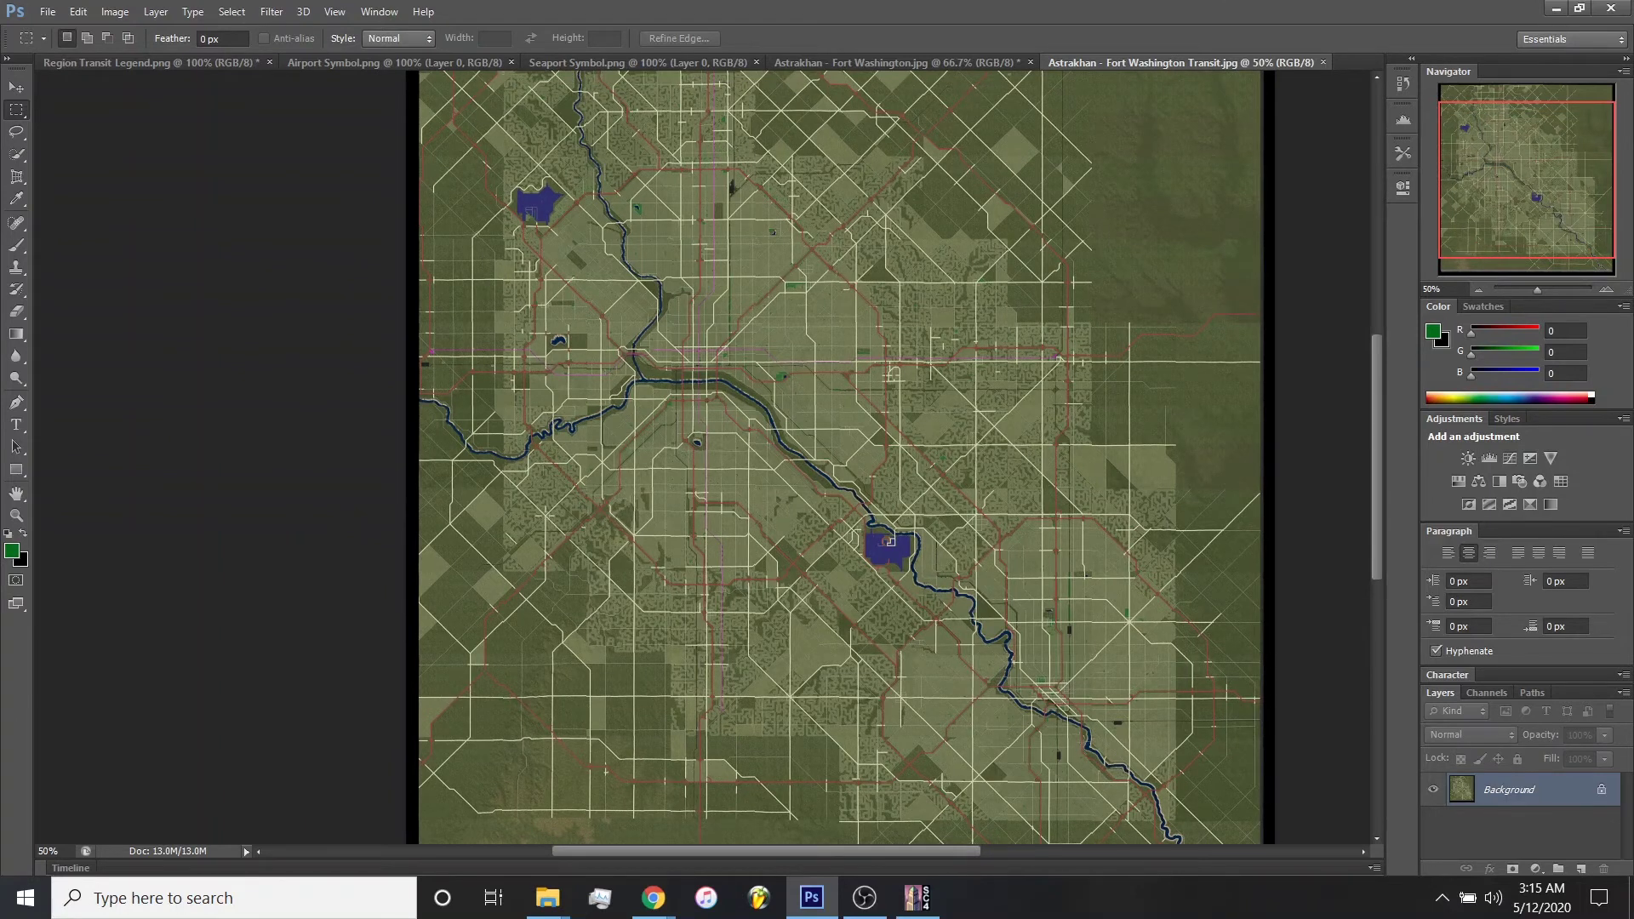
Copy the whole Region Legend image into the transit map and place it in the map's upper-right corner.
{"action": "key", "text": "ctrl+Tab"}
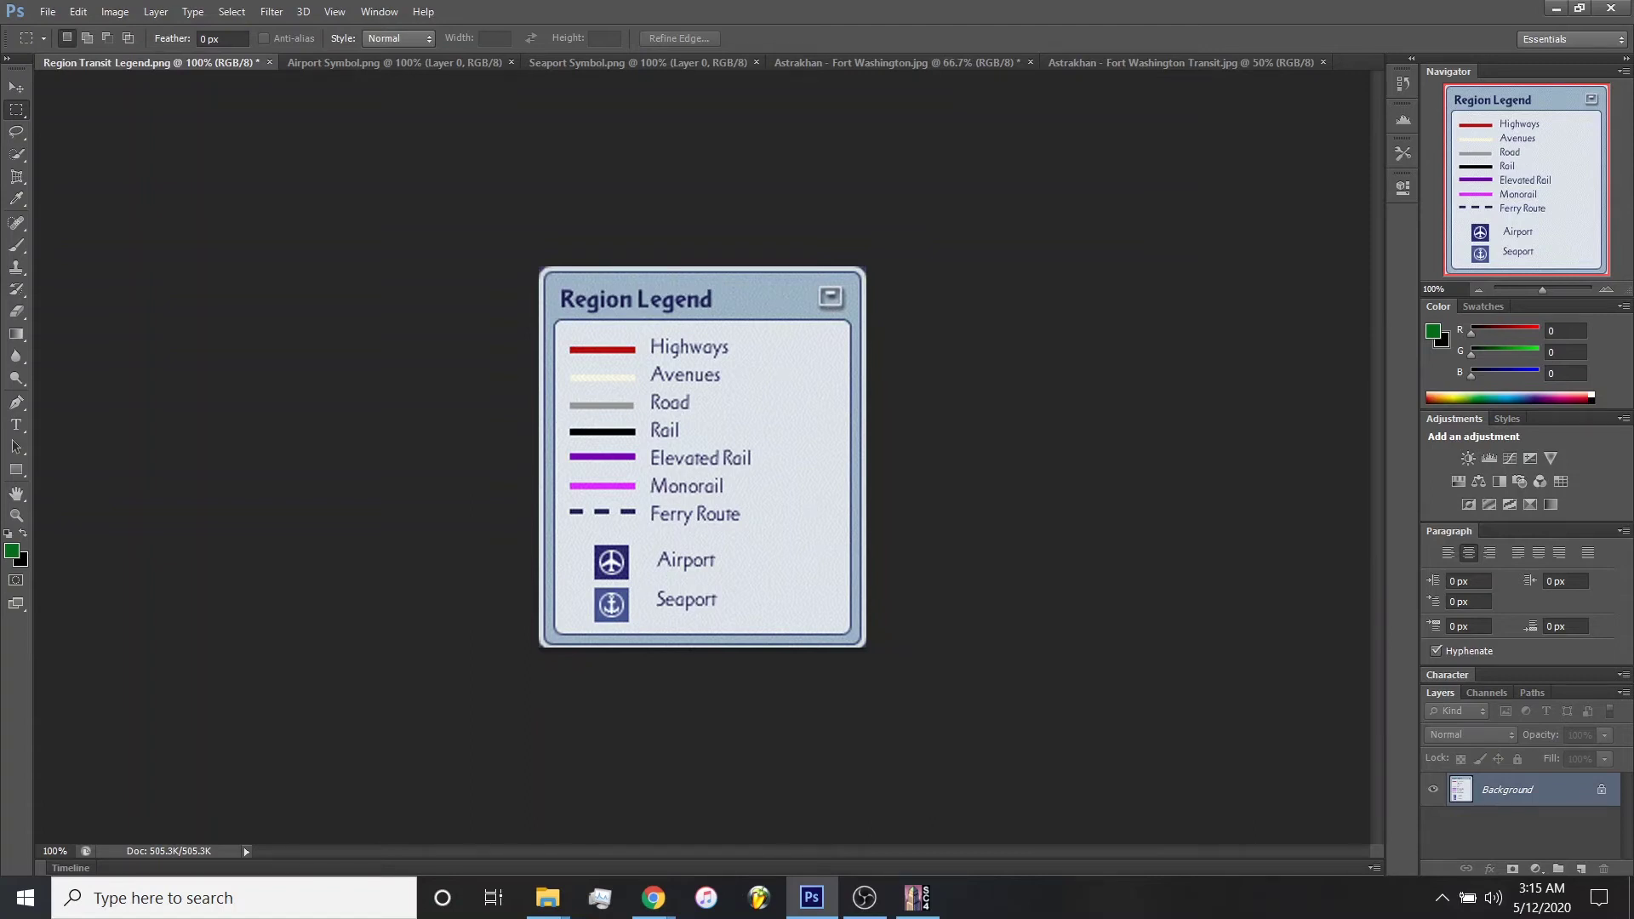
{"action": "key", "text": "ctrl+a"}
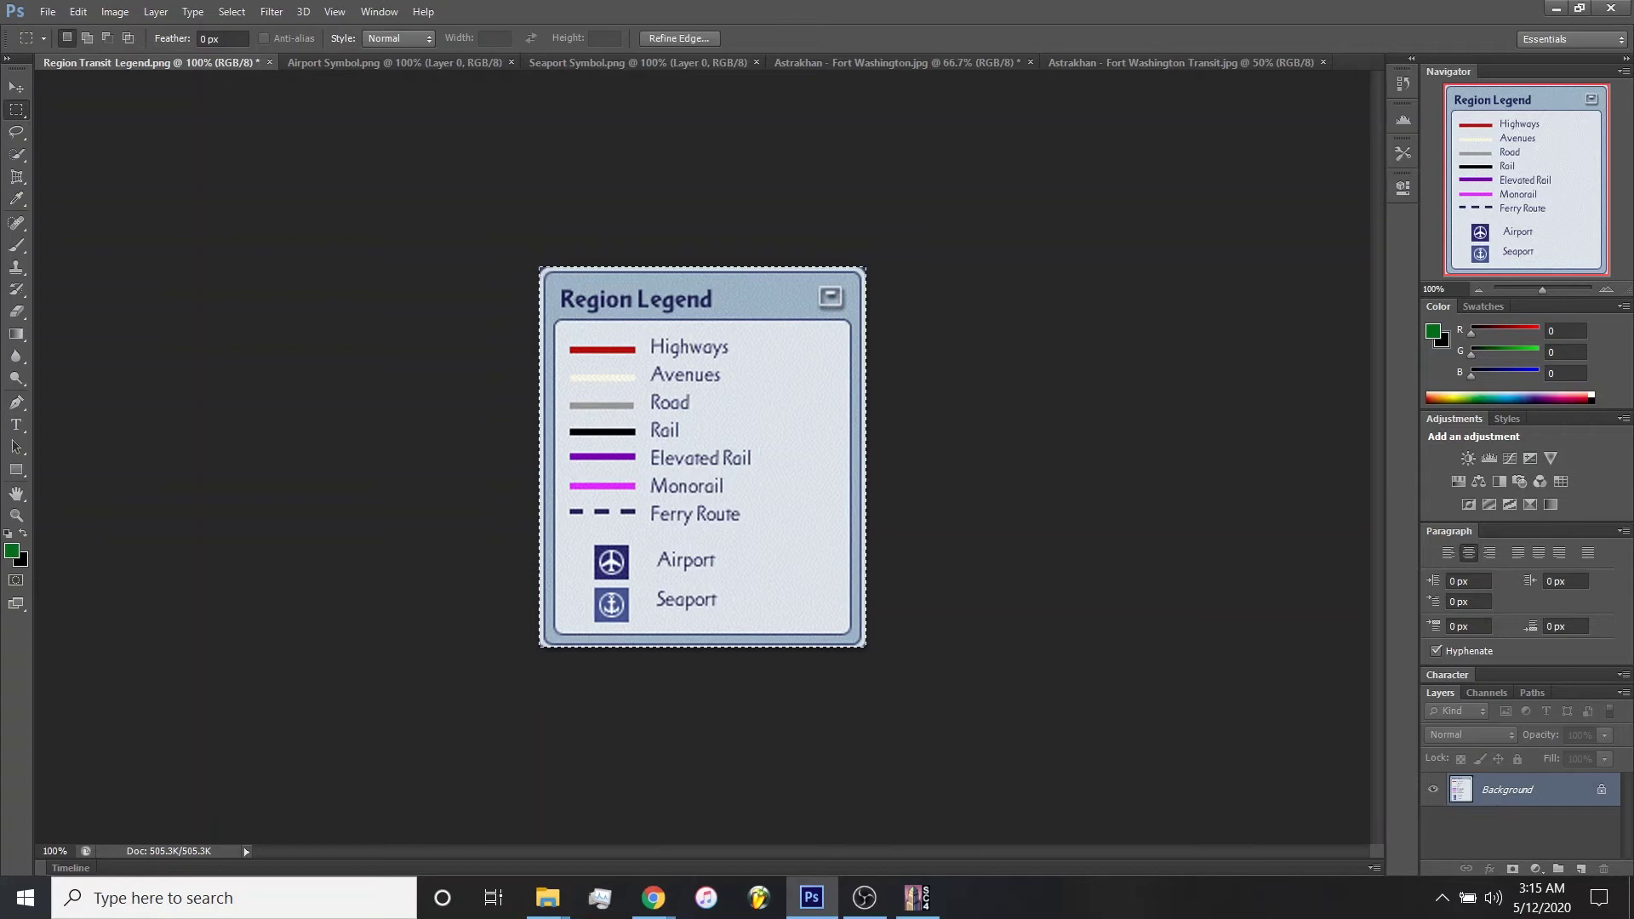
{"action": "key", "text": "ctrl+shift+Tab"}
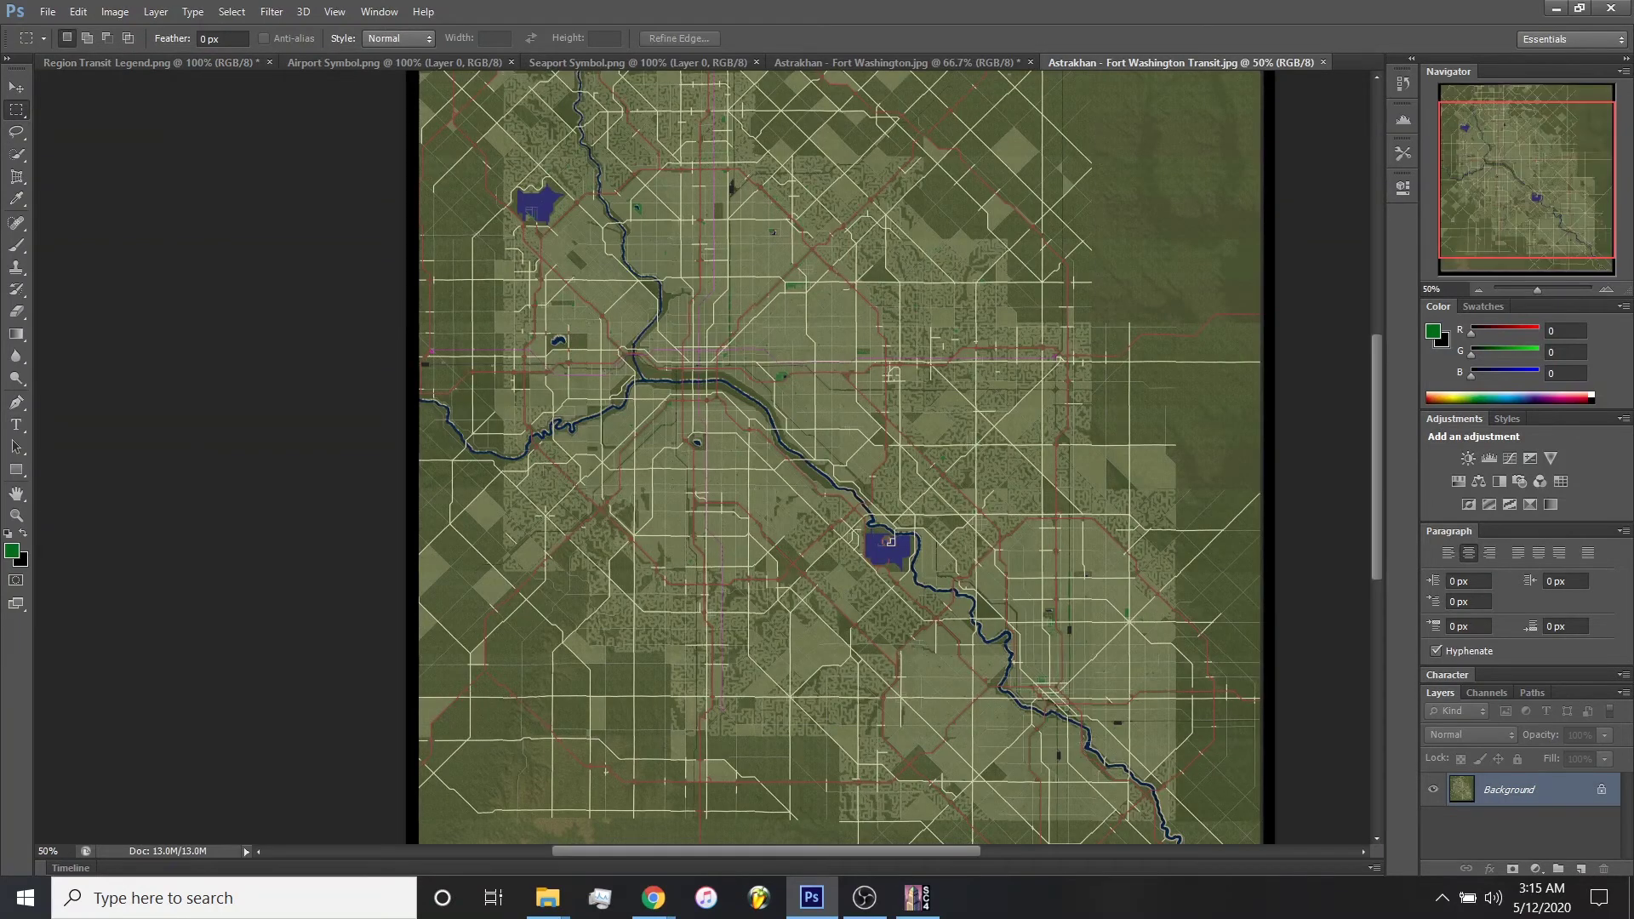
{"action": "key", "text": "ctrl+v"}
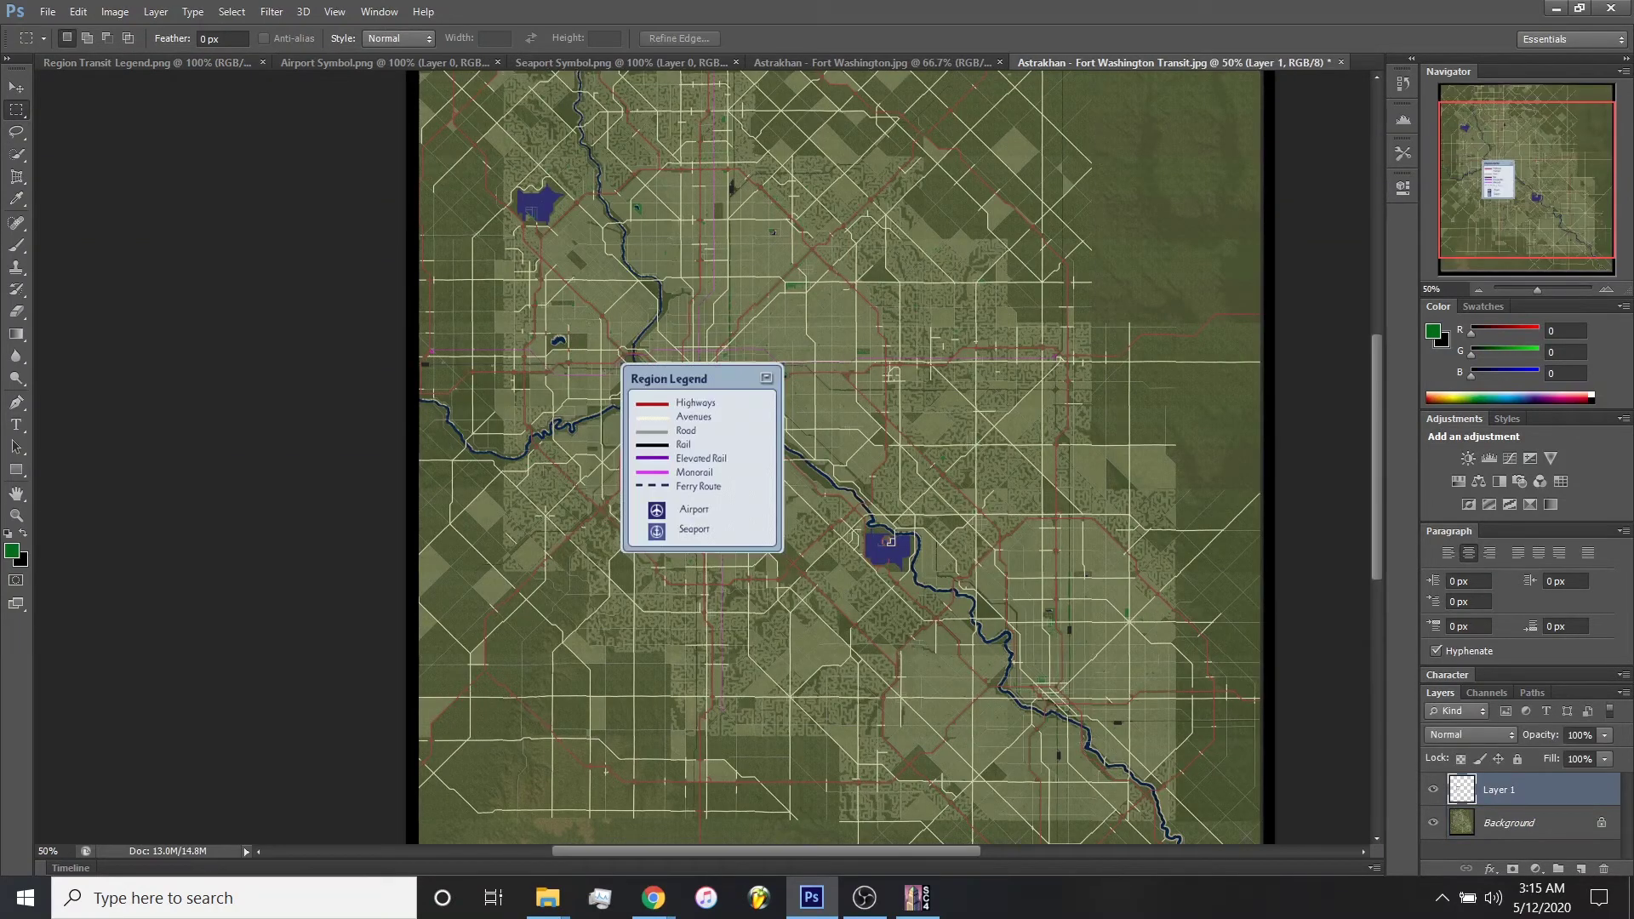
{"action": "key", "text": "v"}
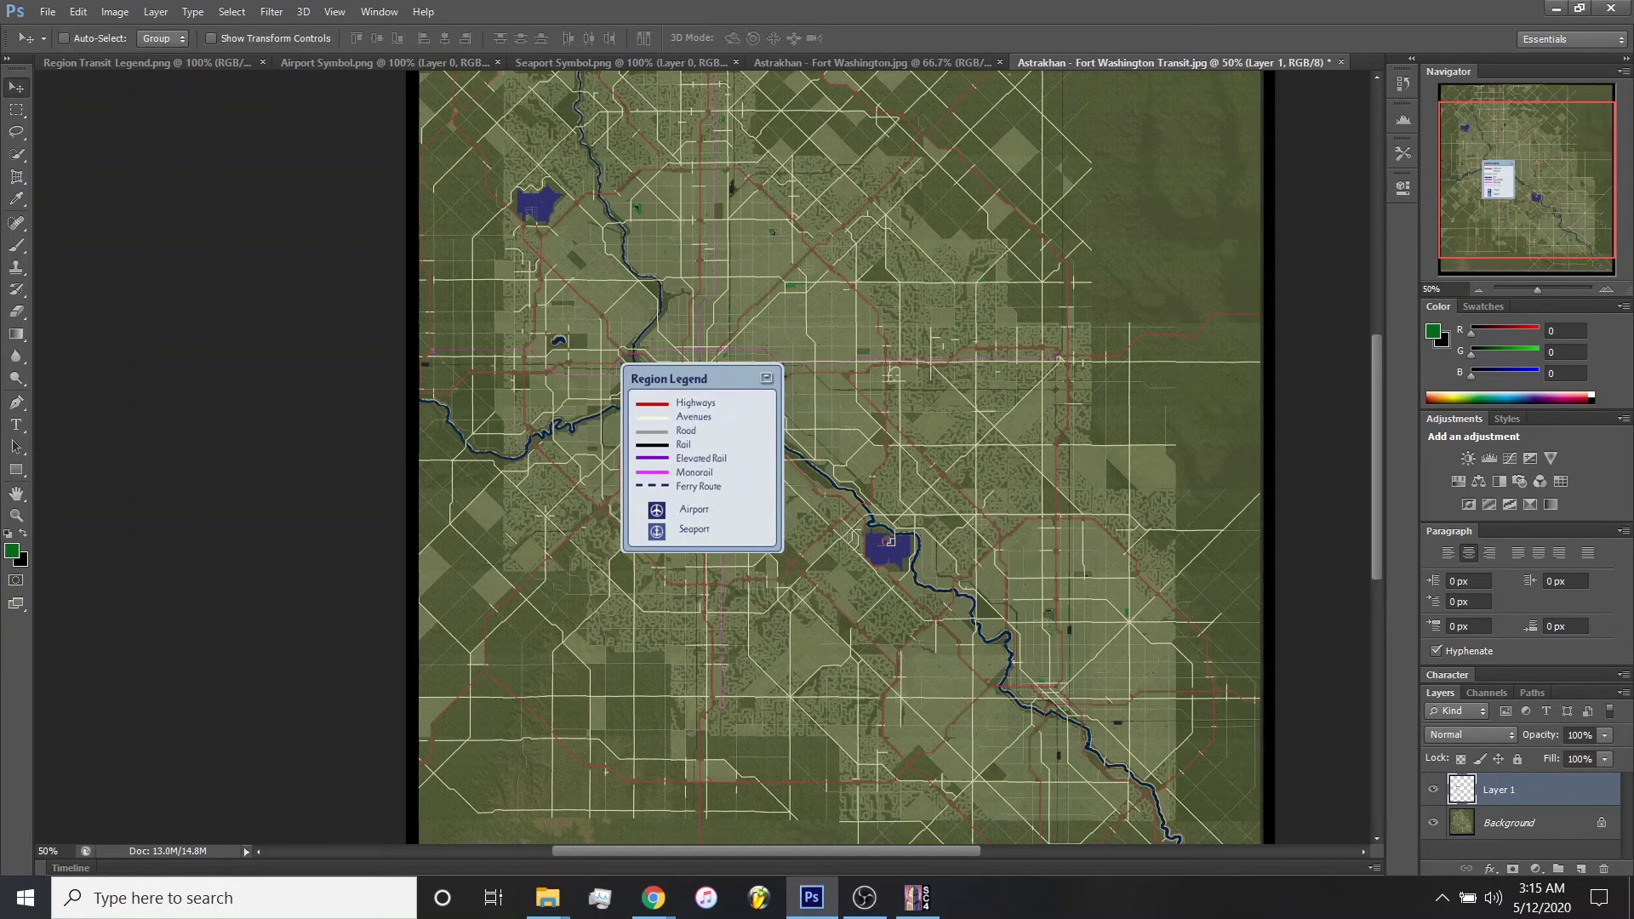
{"action": "left_click_drag", "start_coordinate": [749, 375], "coordinate": [1209, 108]}
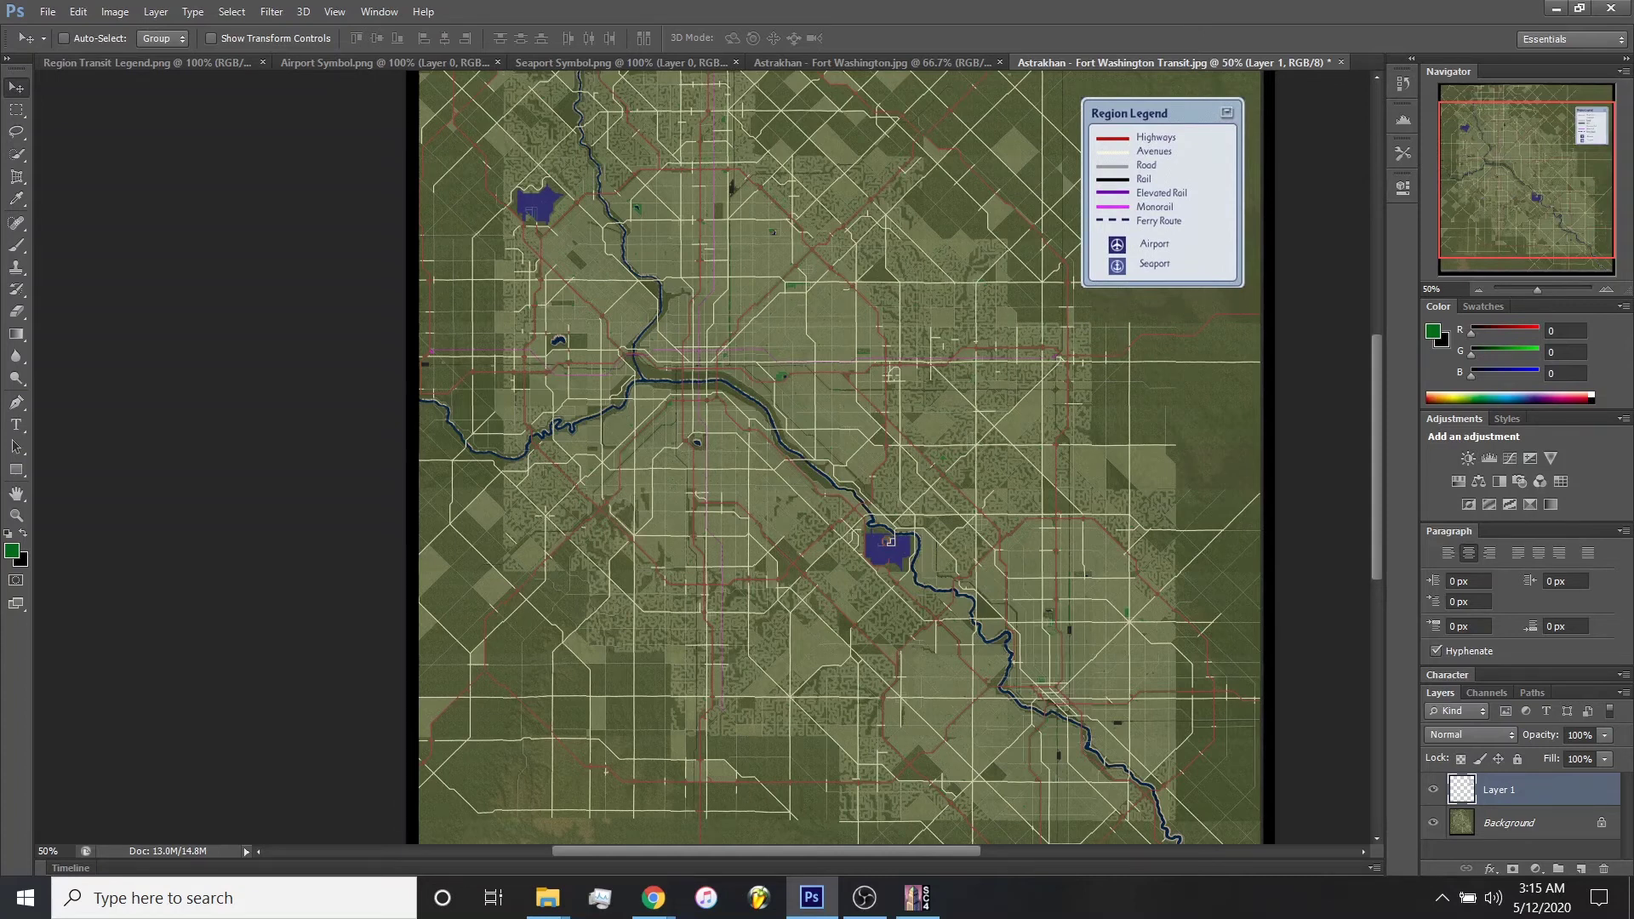
Scale the Region Legend down slightly on the transit map, keeping its proportions and its upper-right corner in place.
{"action": "key", "text": "ctrl+t"}
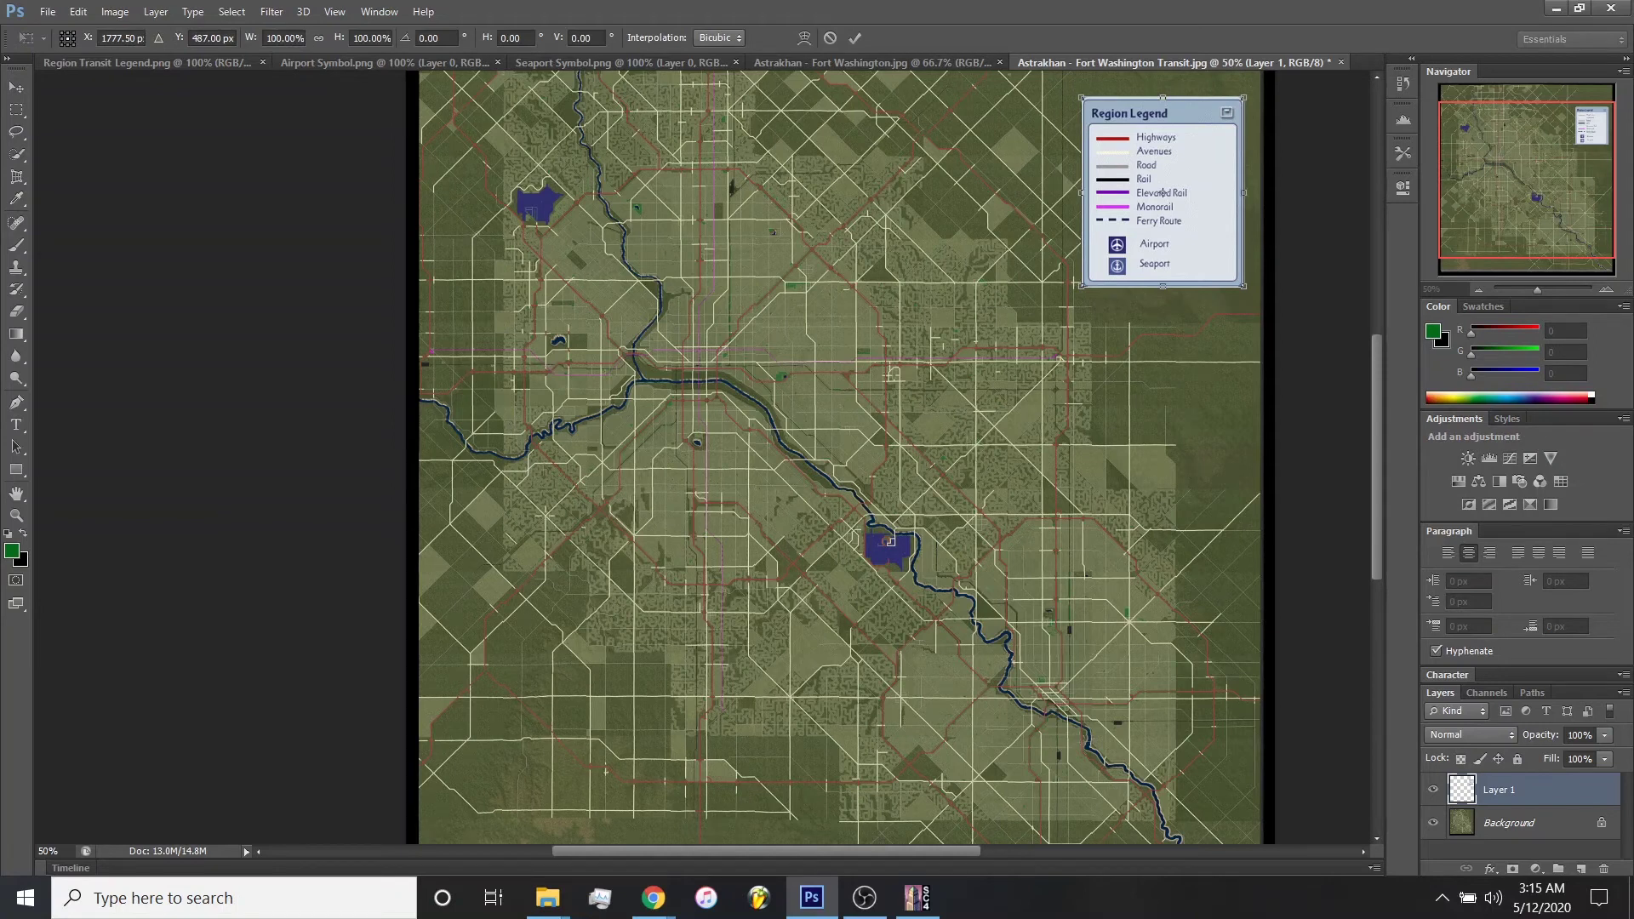
{"action": "left_click_drag", "start_coordinate": [1081, 286], "coordinate": [1035, 294]}
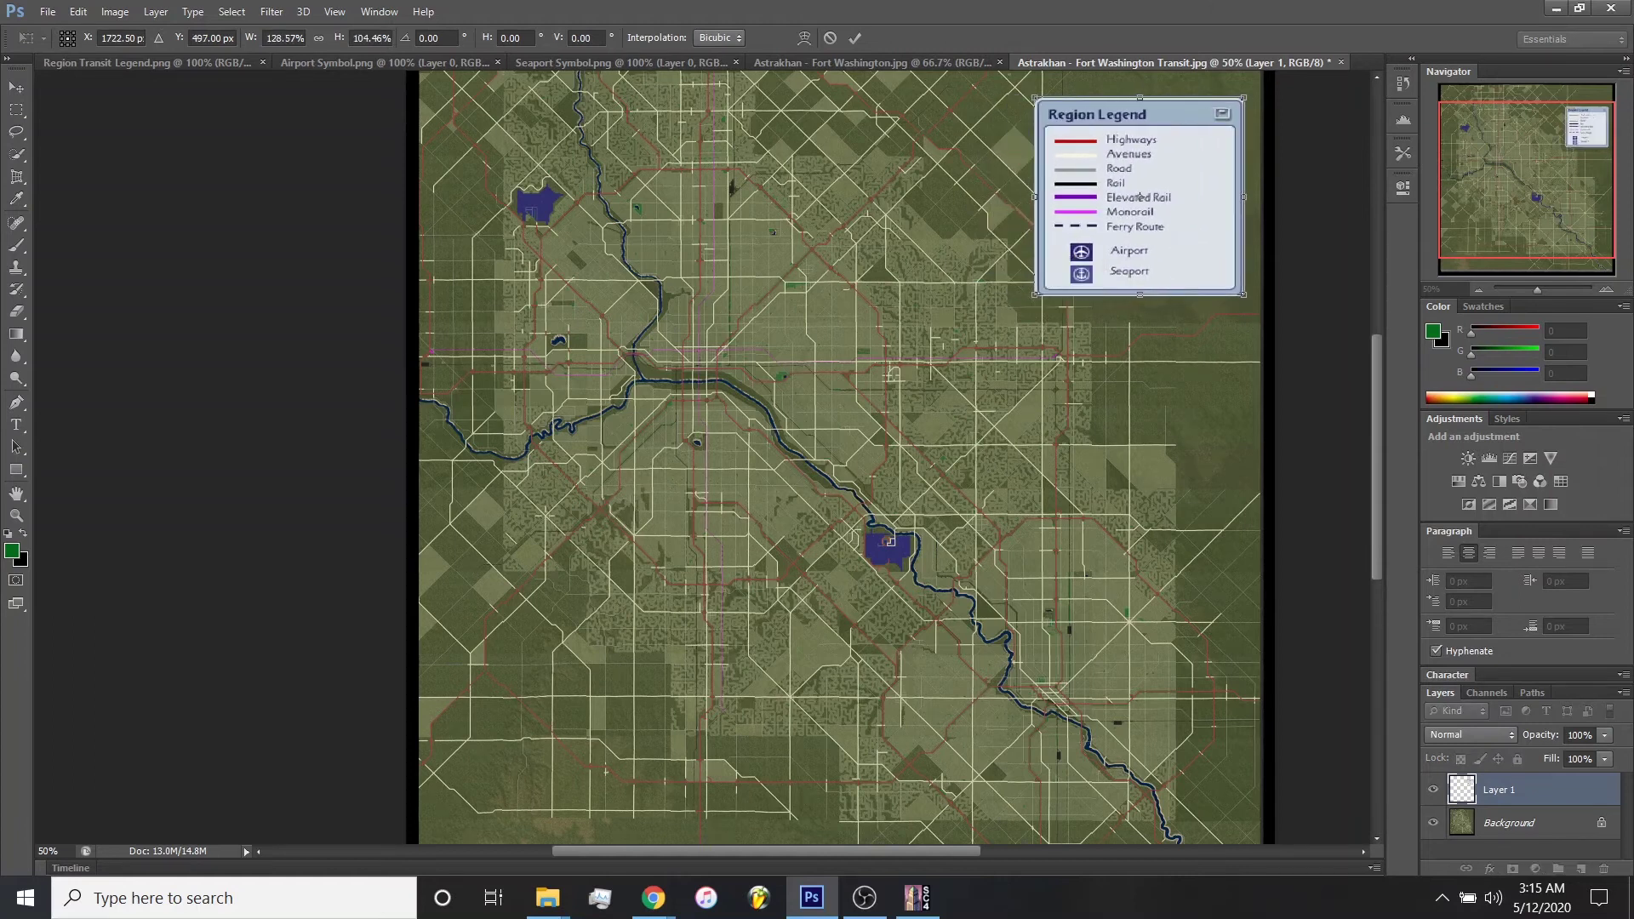
{"action": "left_click", "coordinate": [77, 11]}
{"action": "left_click", "coordinate": [94, 31]}
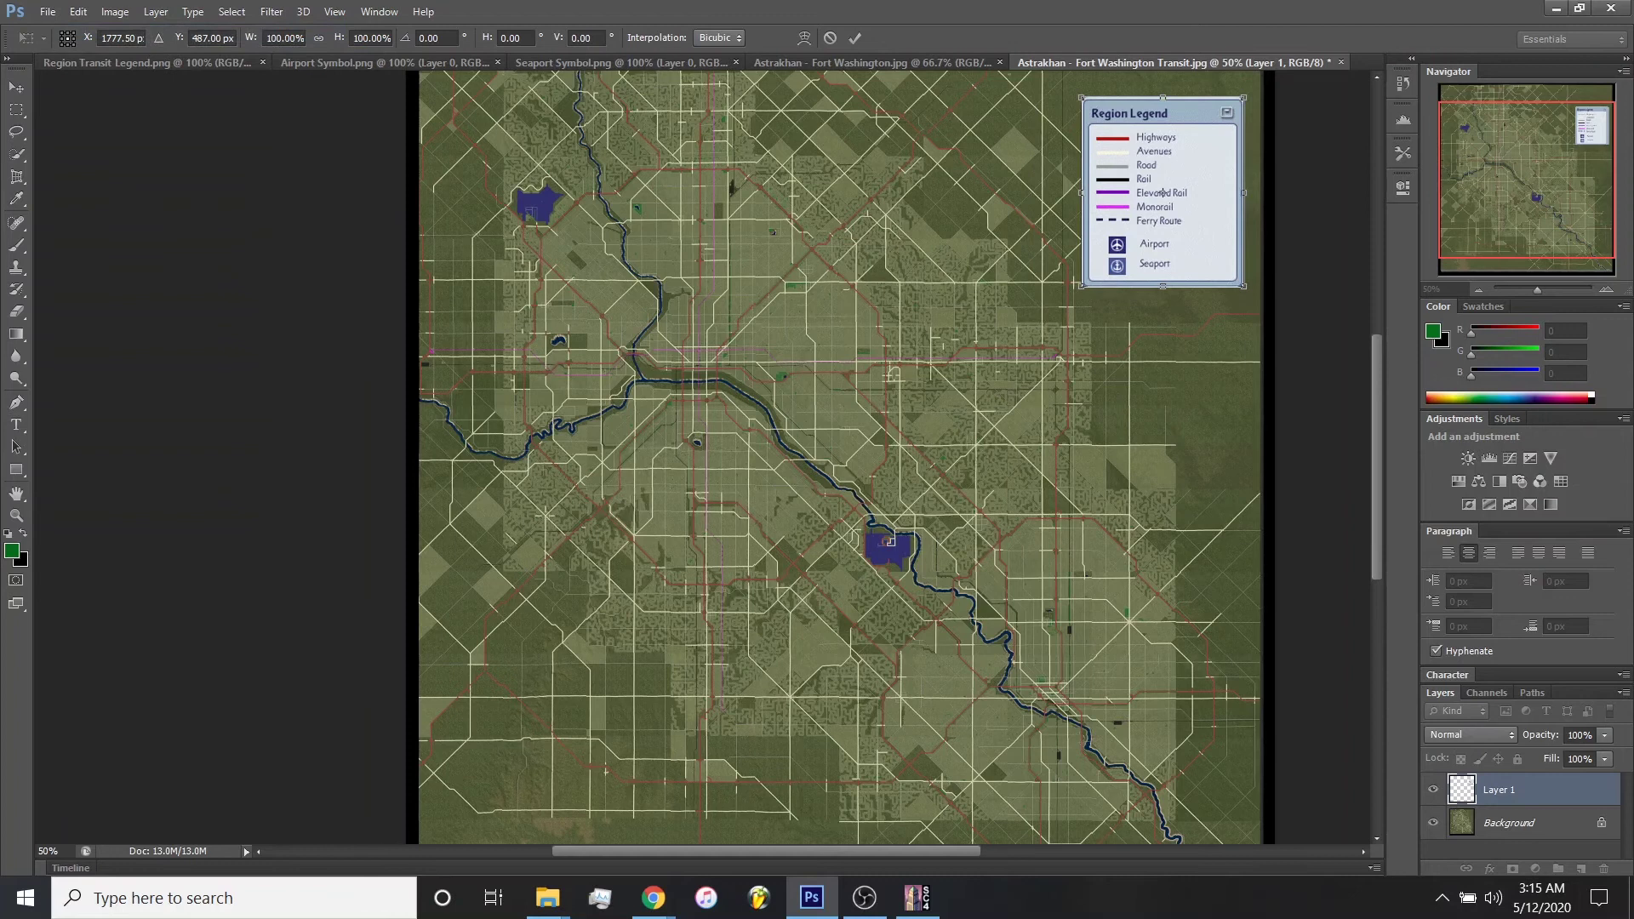
{"action": "left_click_drag", "start_coordinate": [1081, 286], "coordinate": [1111, 255]}
{"action": "key", "text": "Return"}
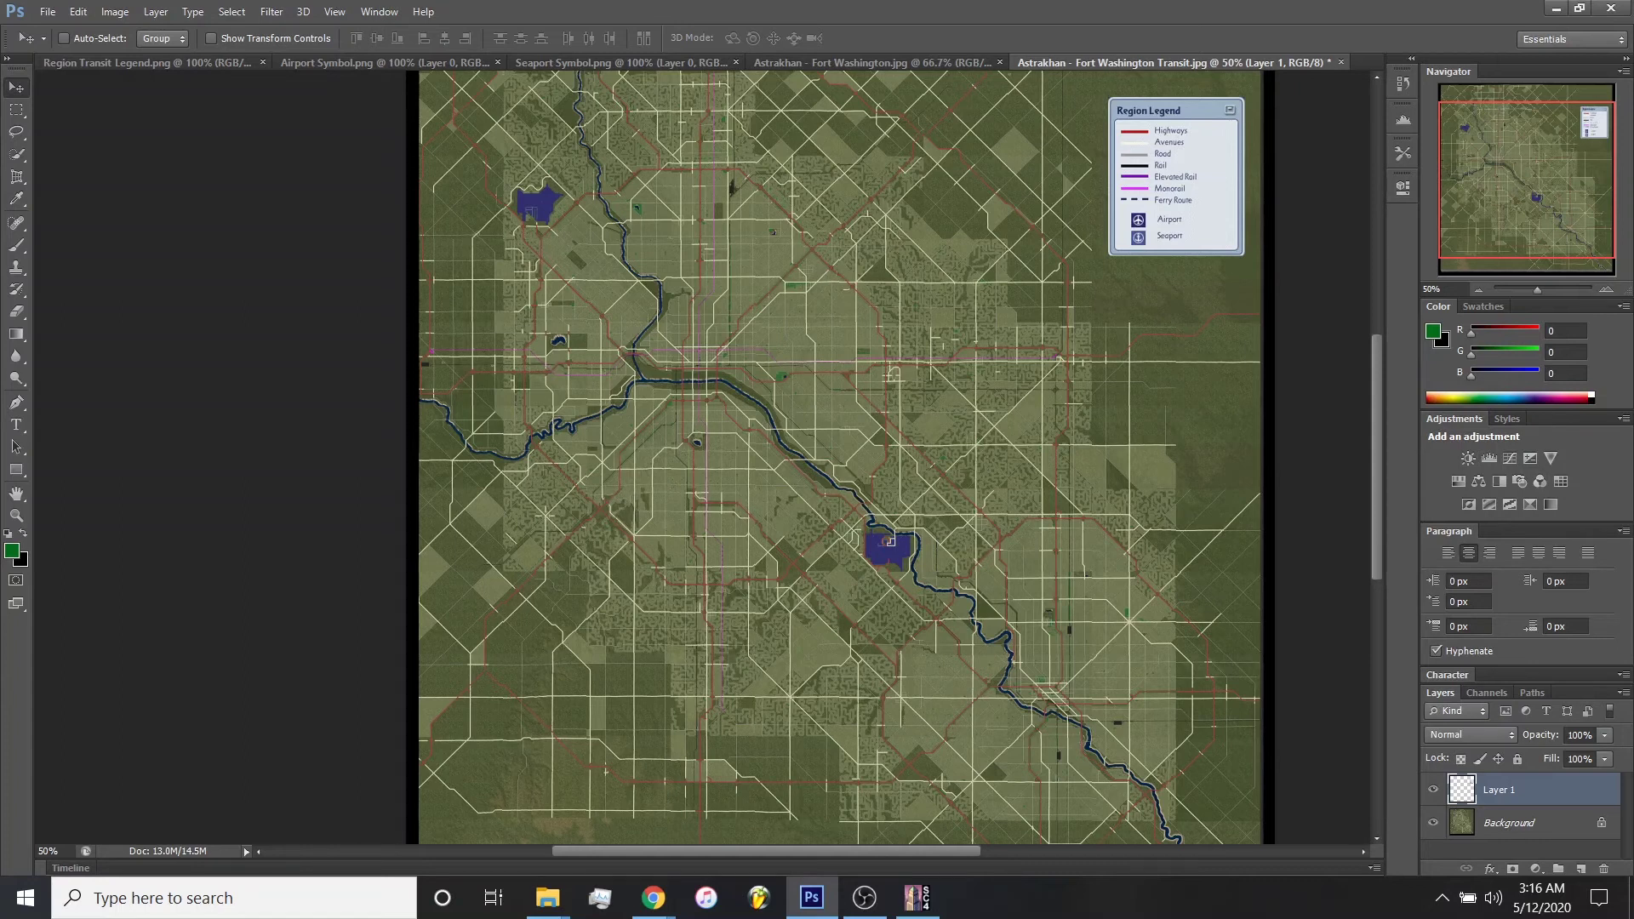
Select and copy the whole Airport Symbol image.
{"action": "left_click", "coordinate": [137, 63]}
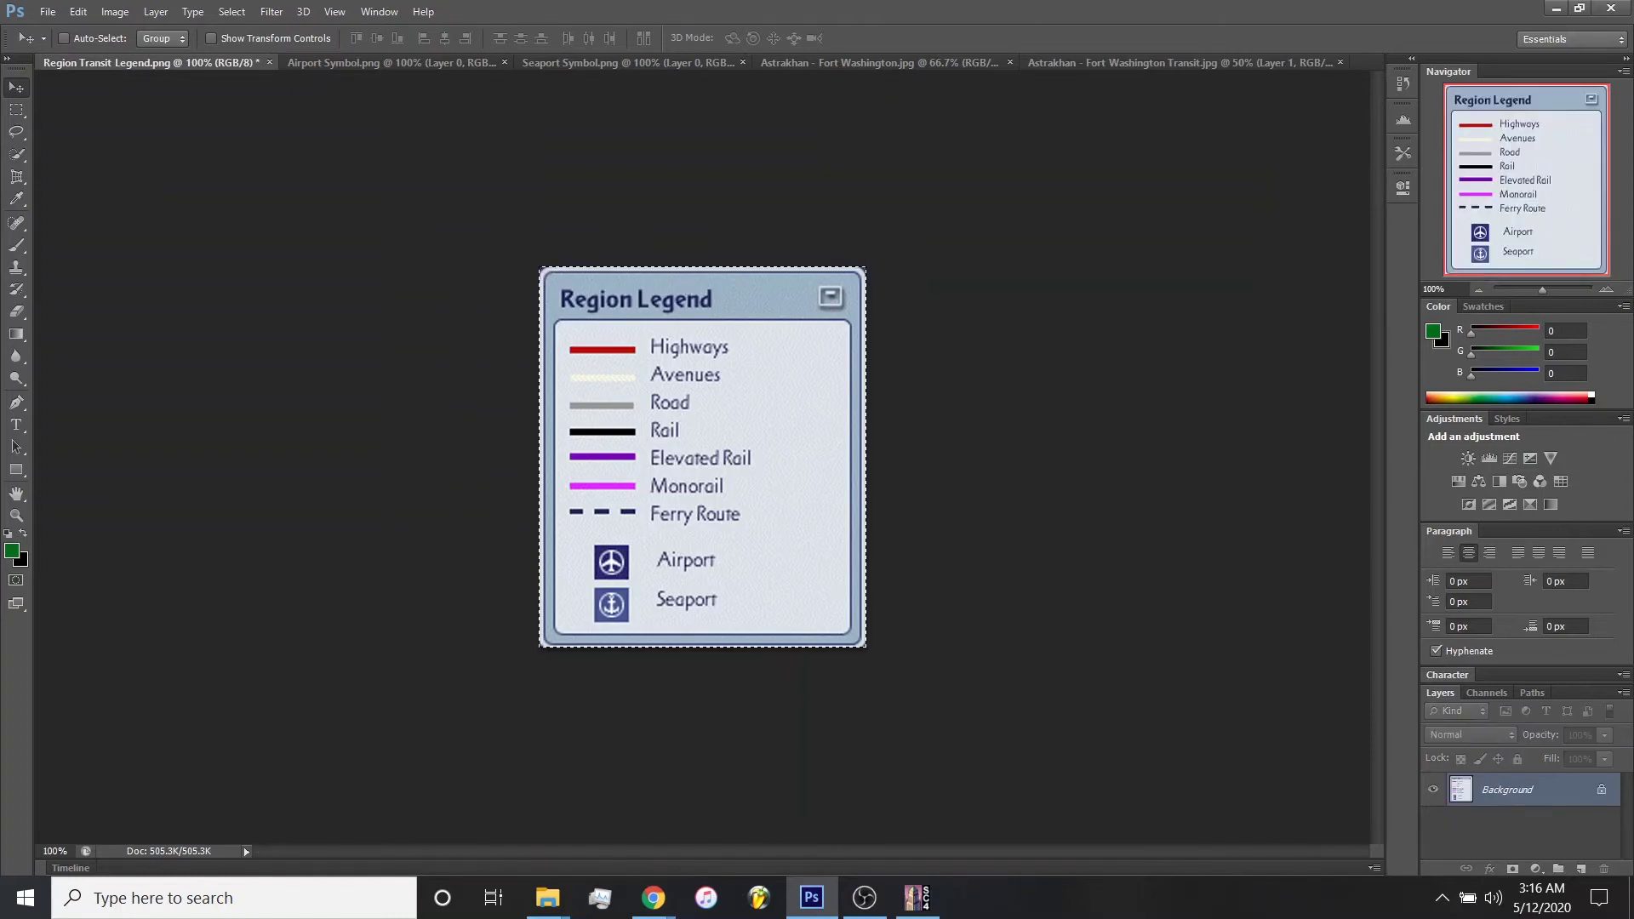
{"action": "left_click", "coordinate": [388, 63]}
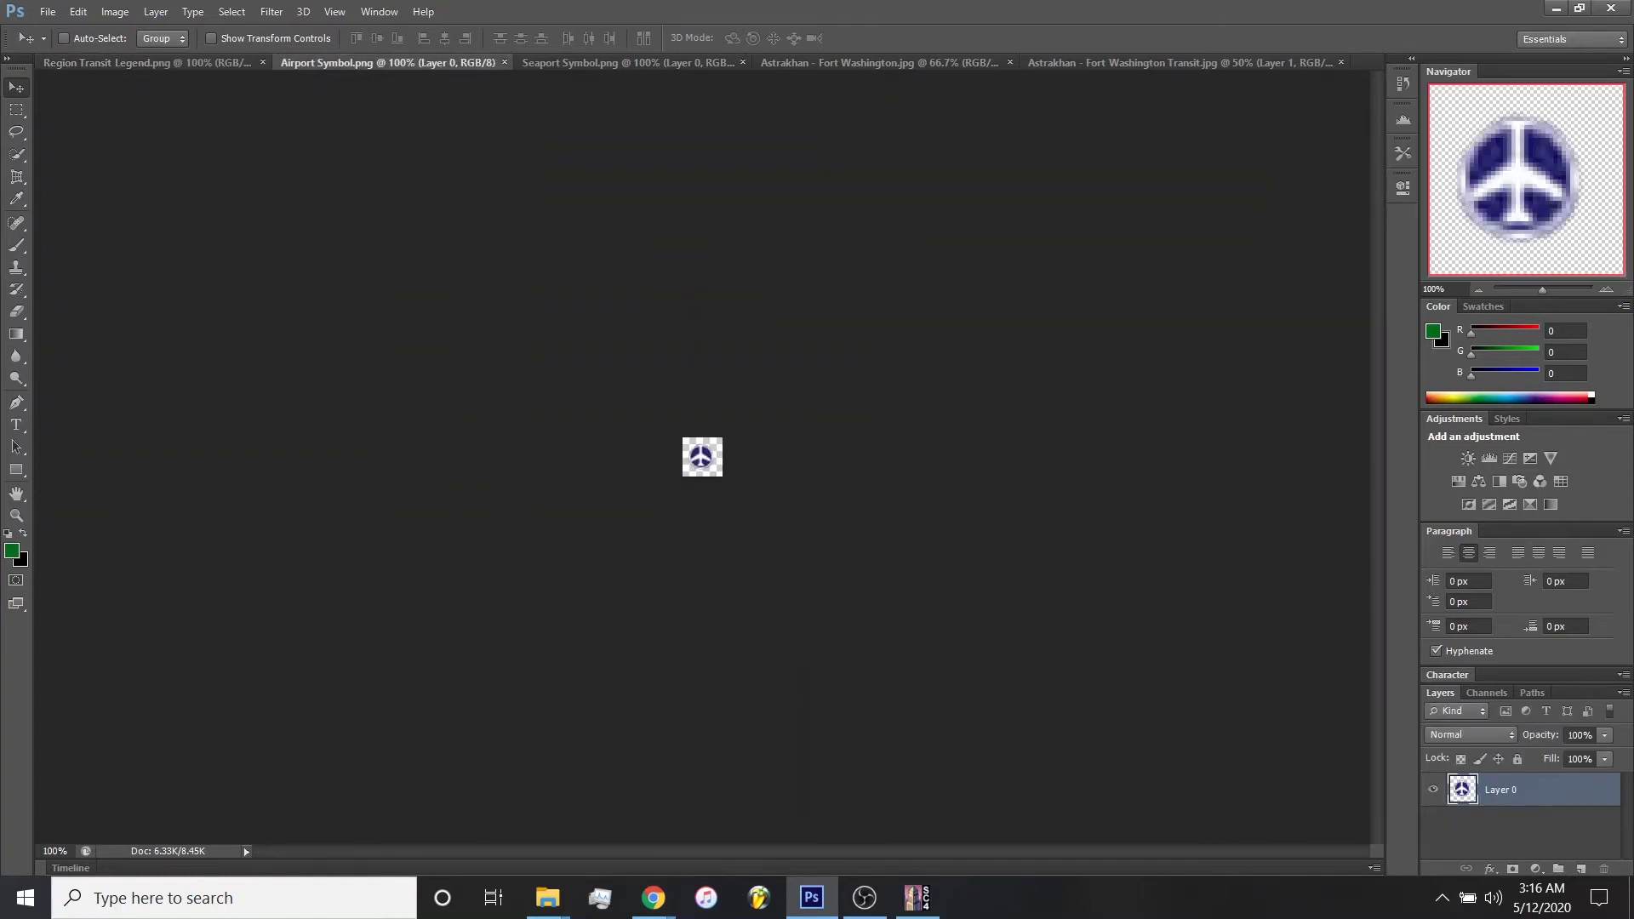
{"action": "key", "text": "ctrl+Tab"}
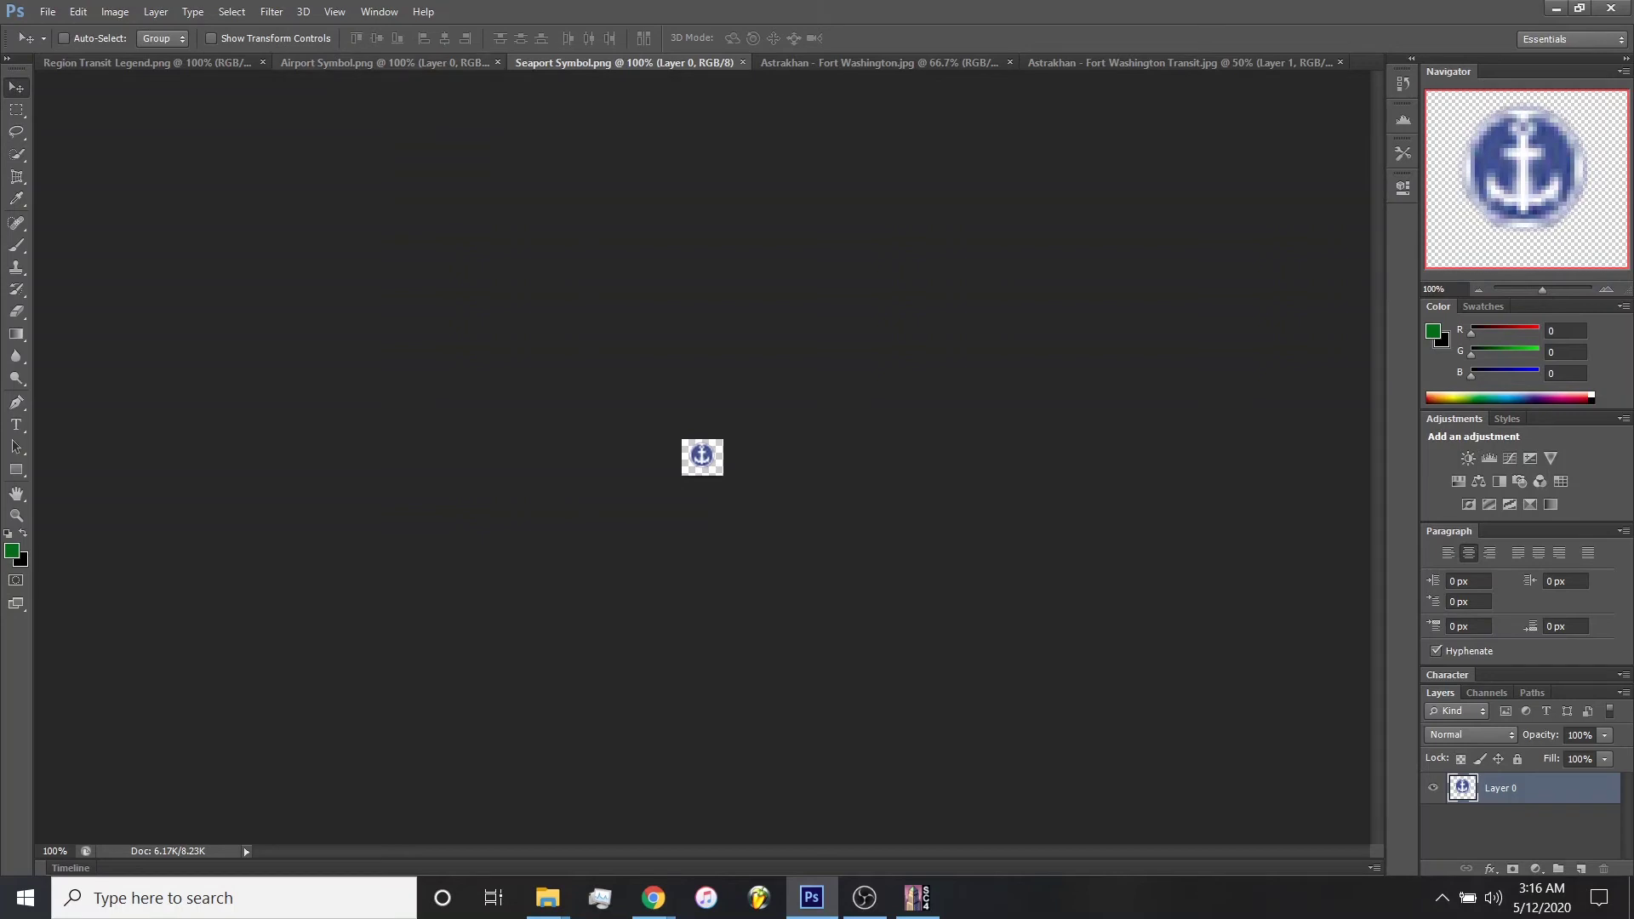
{"action": "left_click", "coordinate": [387, 62]}
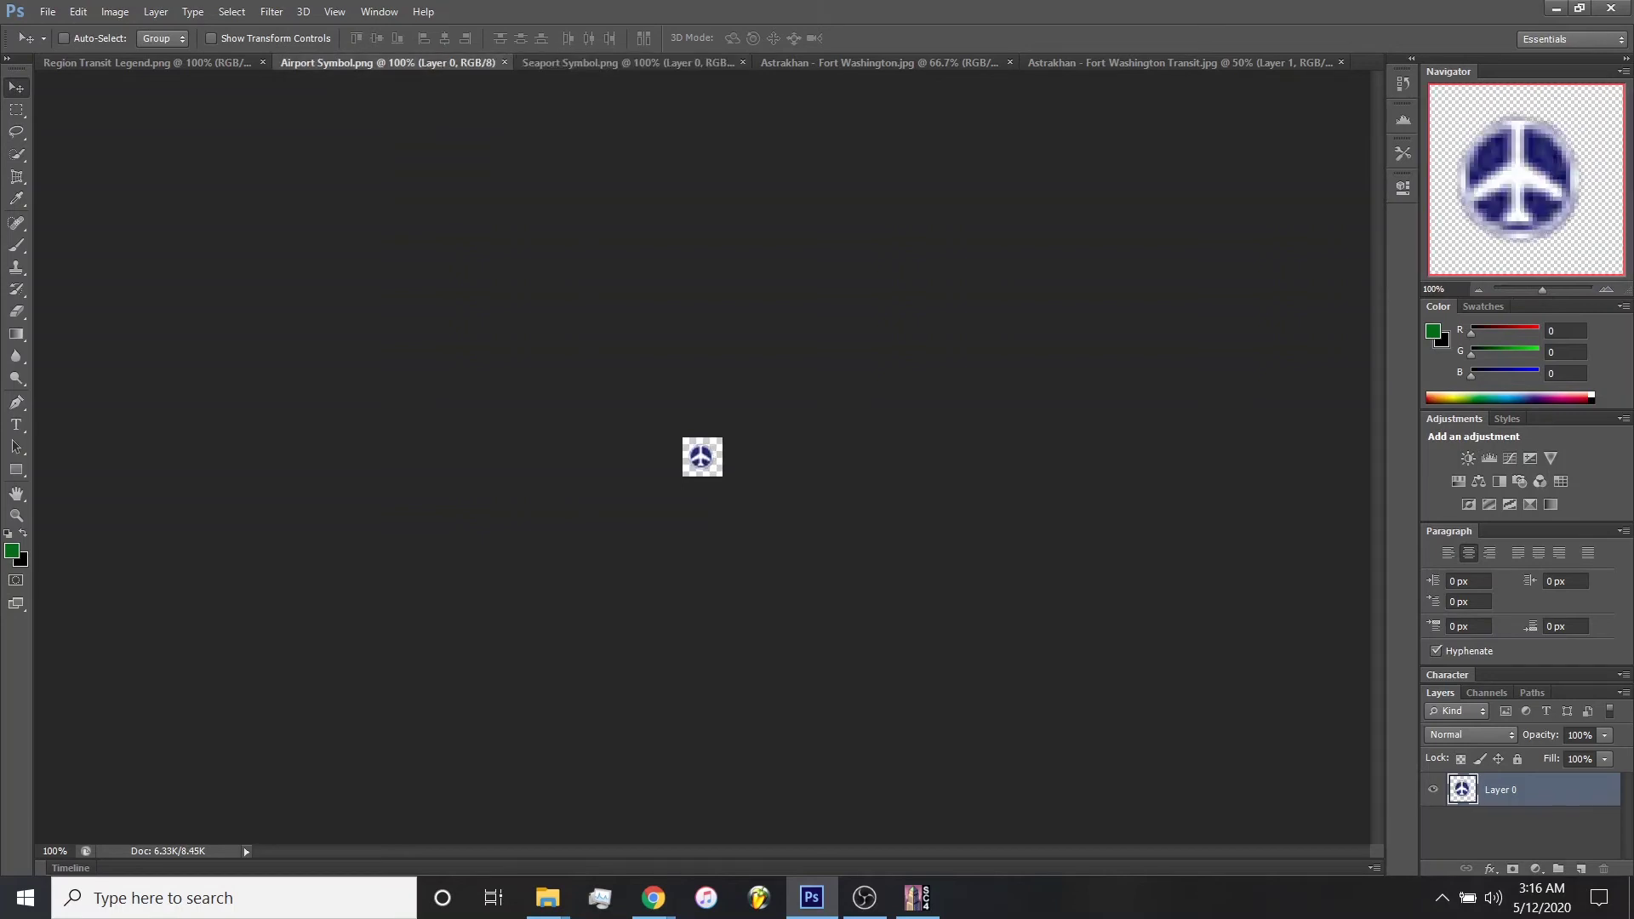
{"action": "key", "text": "ctrl+a"}
Paste the airport symbol on a new layer of the transit map and centre it on the blue airport area beside the river.
{"action": "left_click", "coordinate": [1179, 62]}
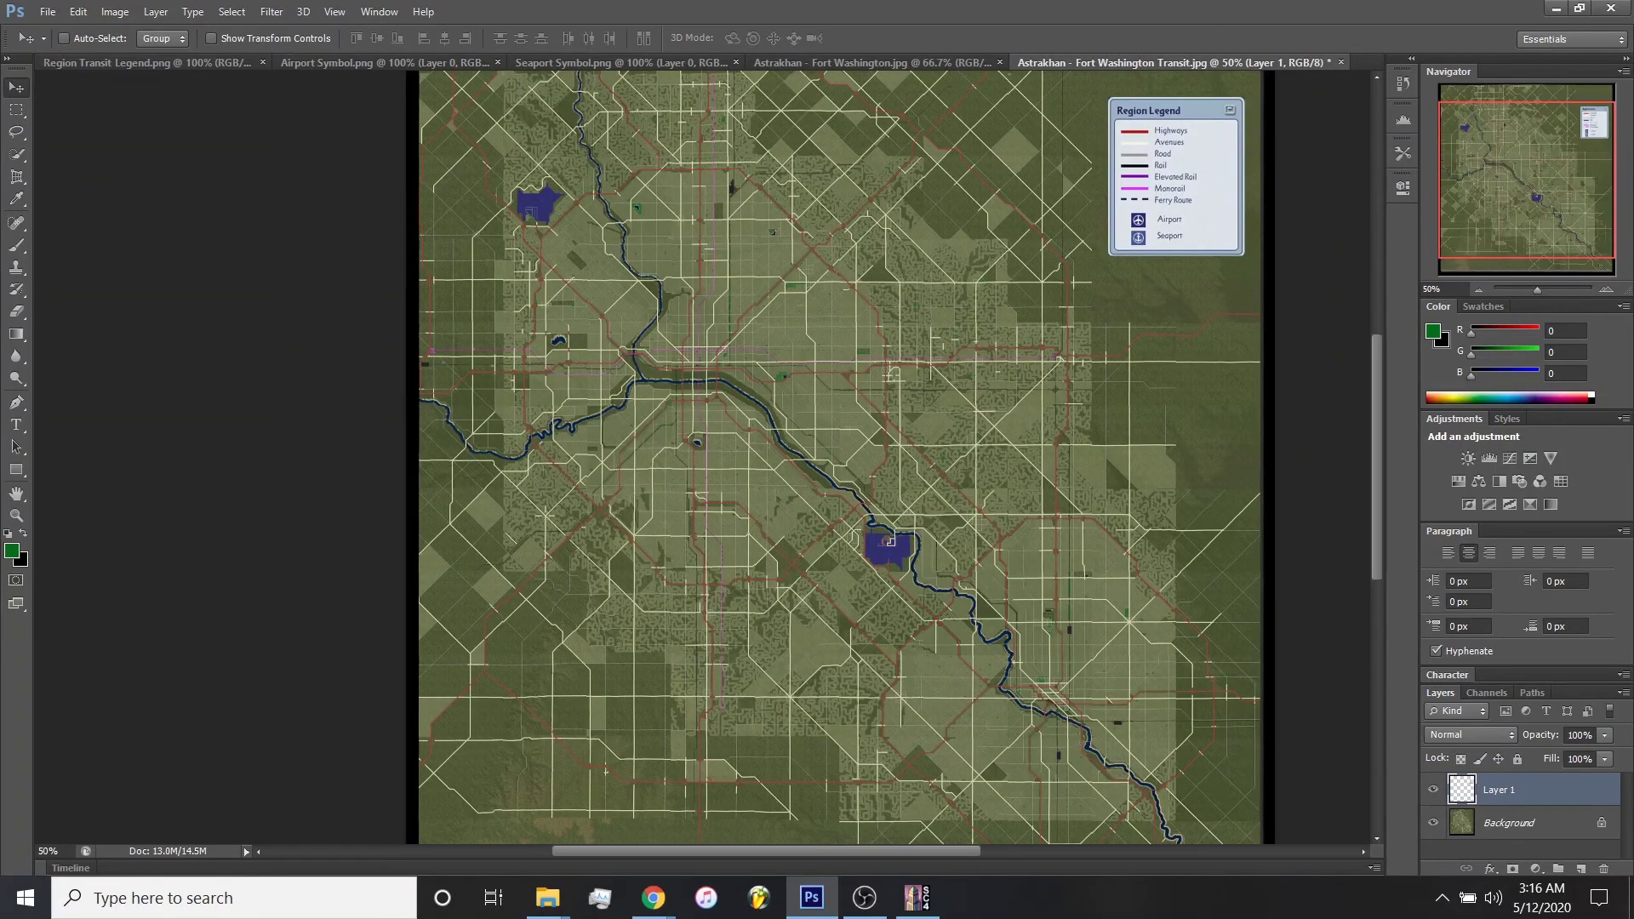
{"action": "left_click", "coordinate": [1606, 289]}
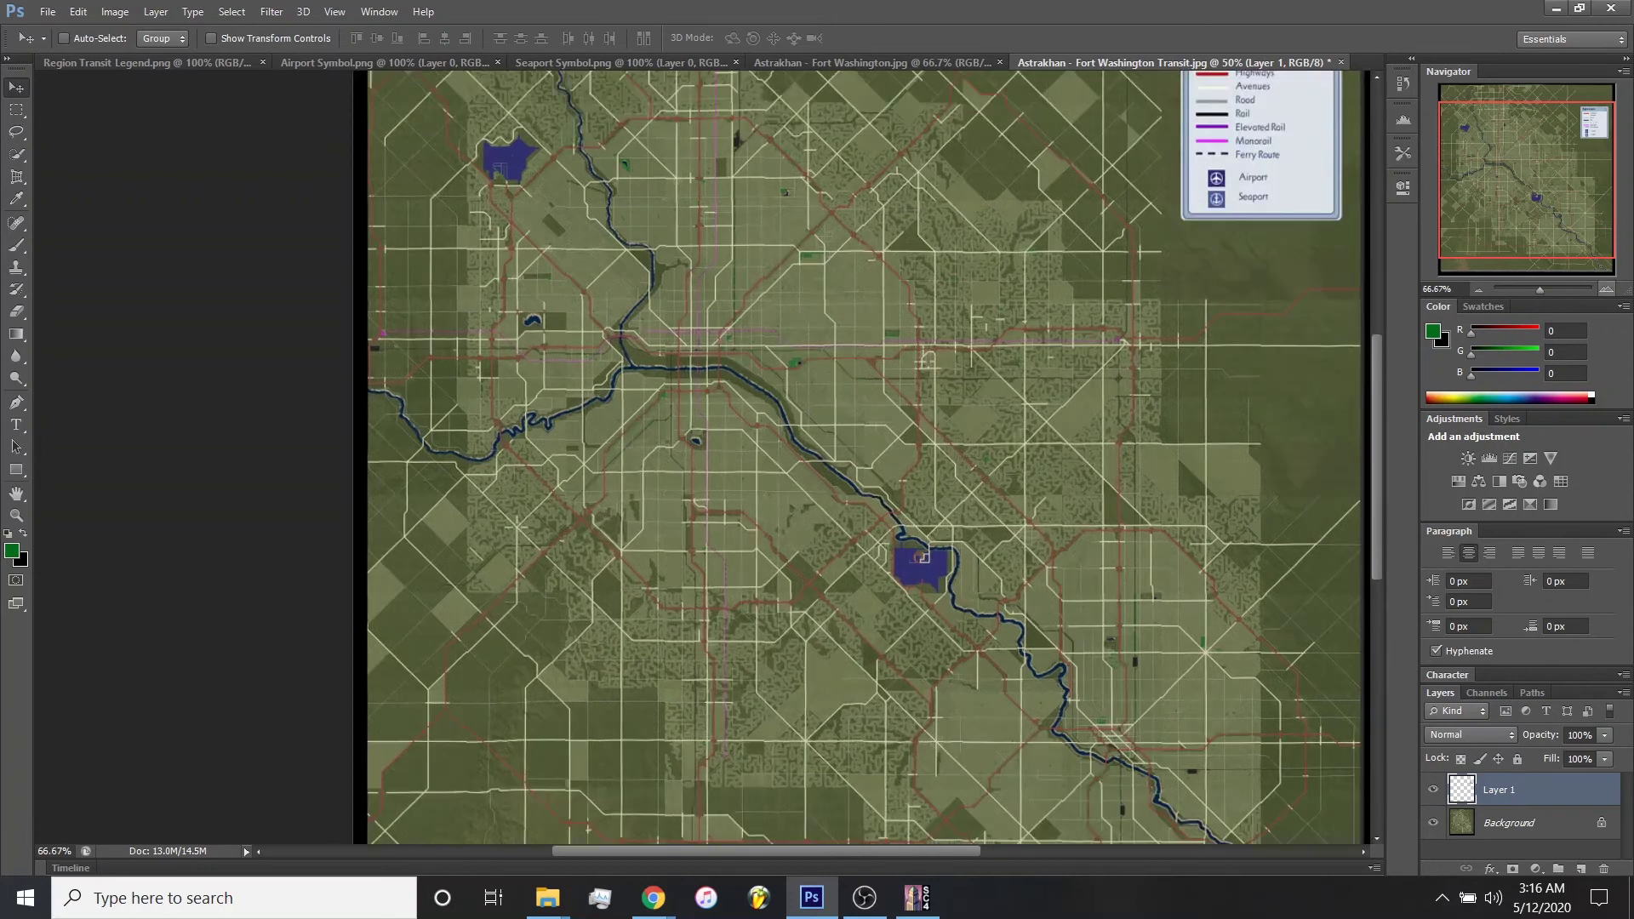
{"action": "left_click", "coordinate": [1605, 290]}
{"action": "left_click_drag", "start_coordinate": [1501, 179], "coordinate": [1528, 195]}
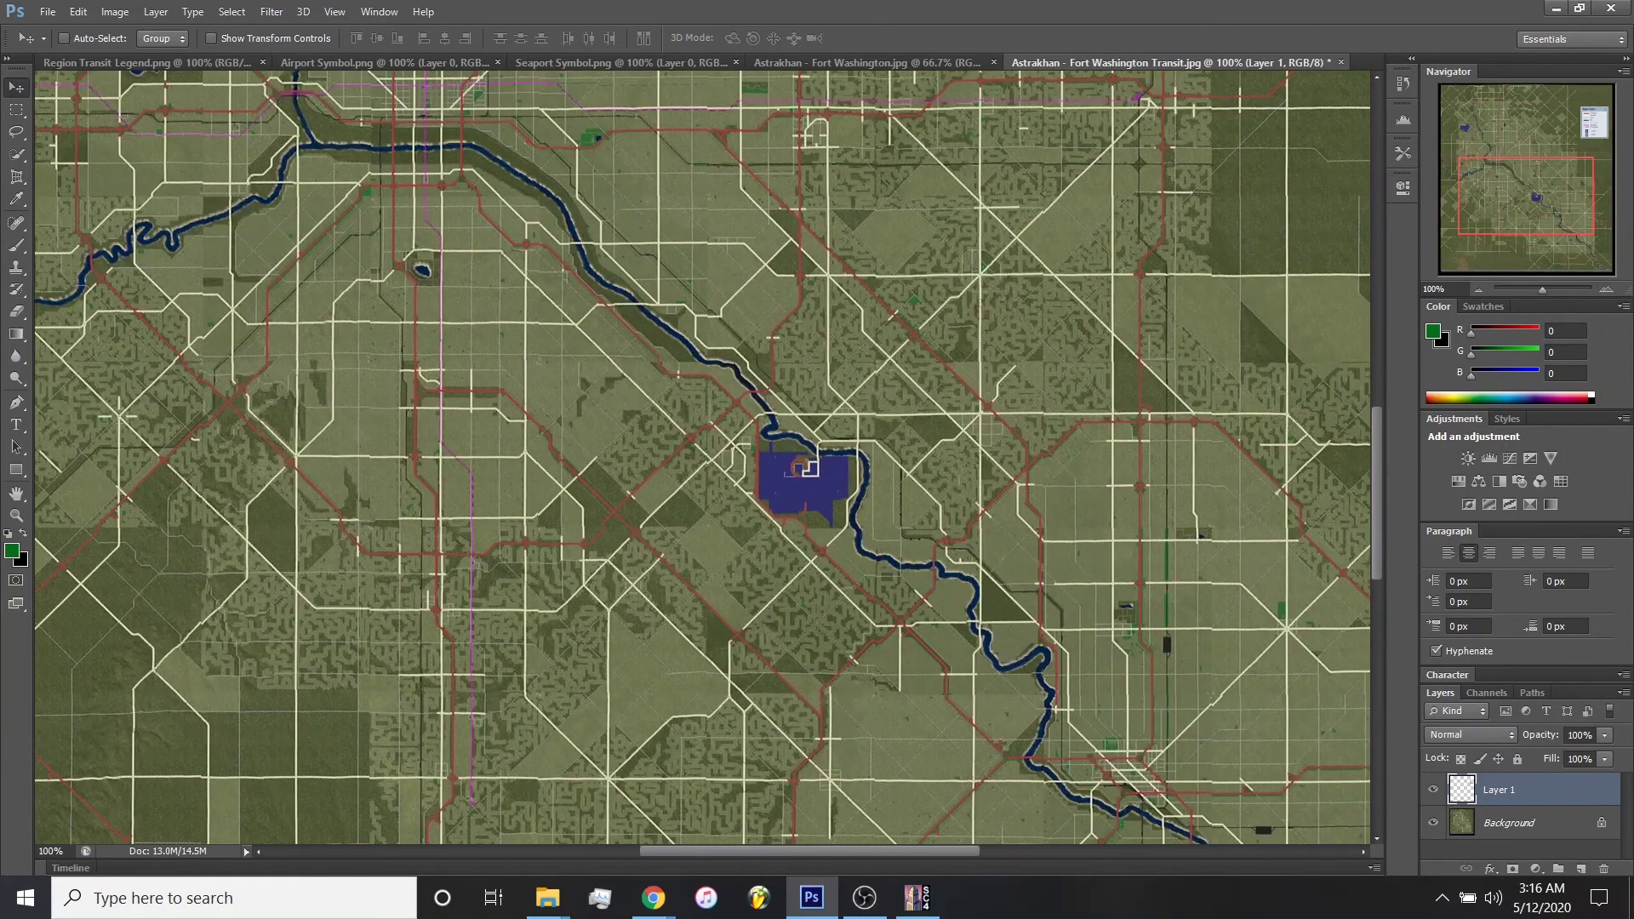
{"action": "key", "text": "ctrl+shift+alt+n"}
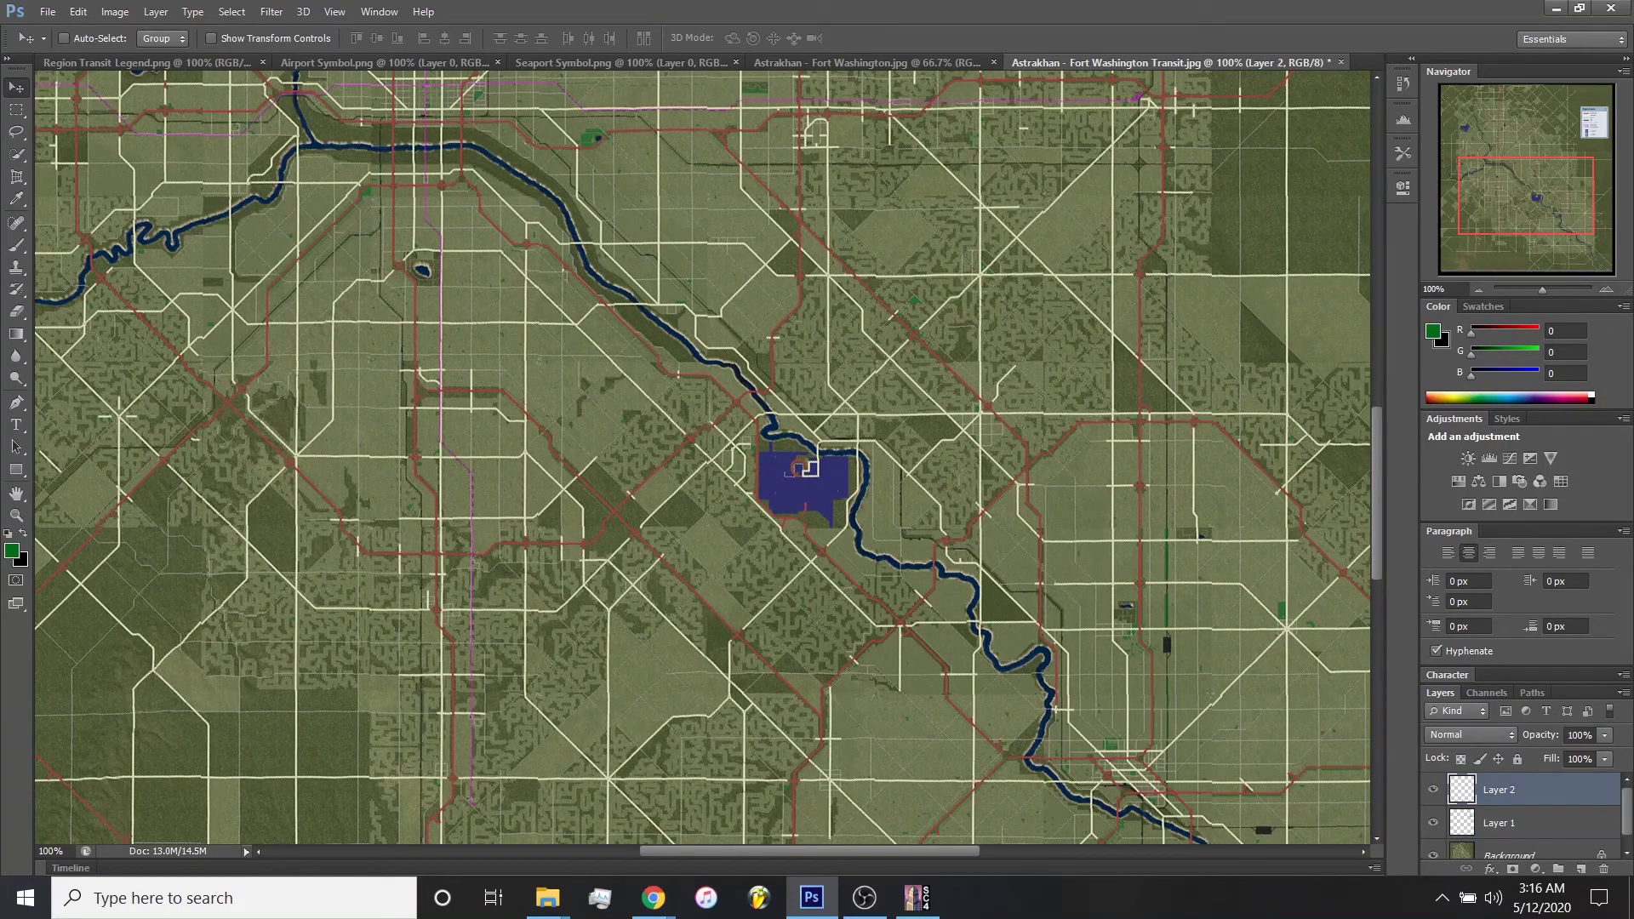
{"action": "key", "text": "ctrl+v"}
{"action": "left_click_drag", "start_coordinate": [702, 457], "coordinate": [802, 479]}
Paste a second airport symbol and centre it on the blue airport area in the map's upper-left part.
{"action": "left_click_drag", "start_coordinate": [1525, 195], "coordinate": [1506, 132]}
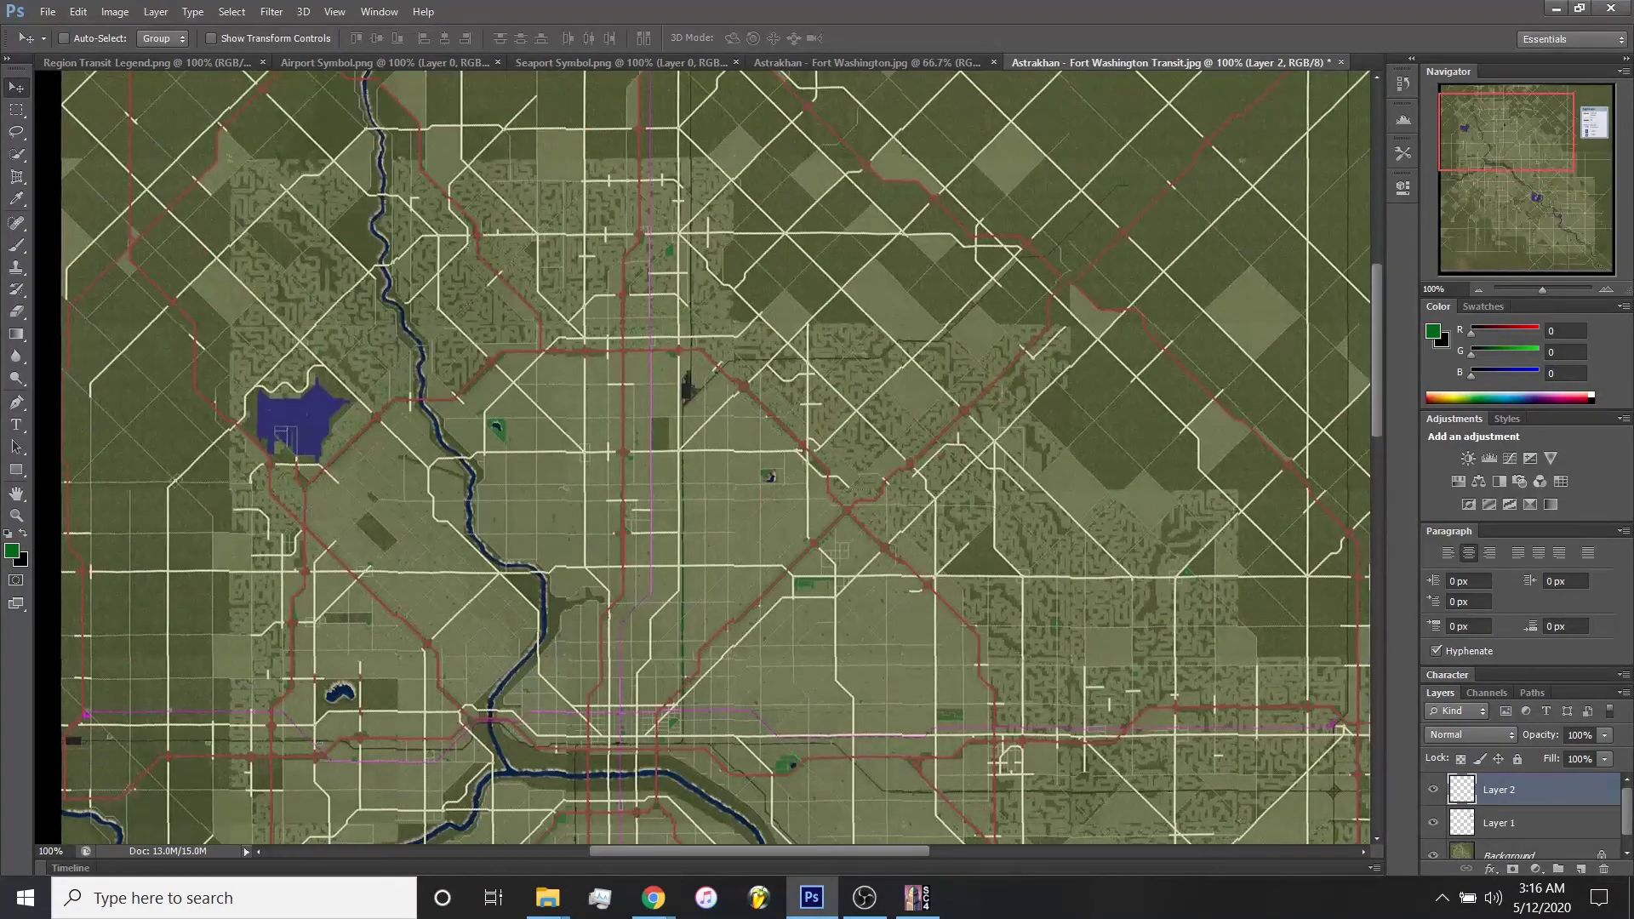
{"action": "key", "text": "ctrl+v"}
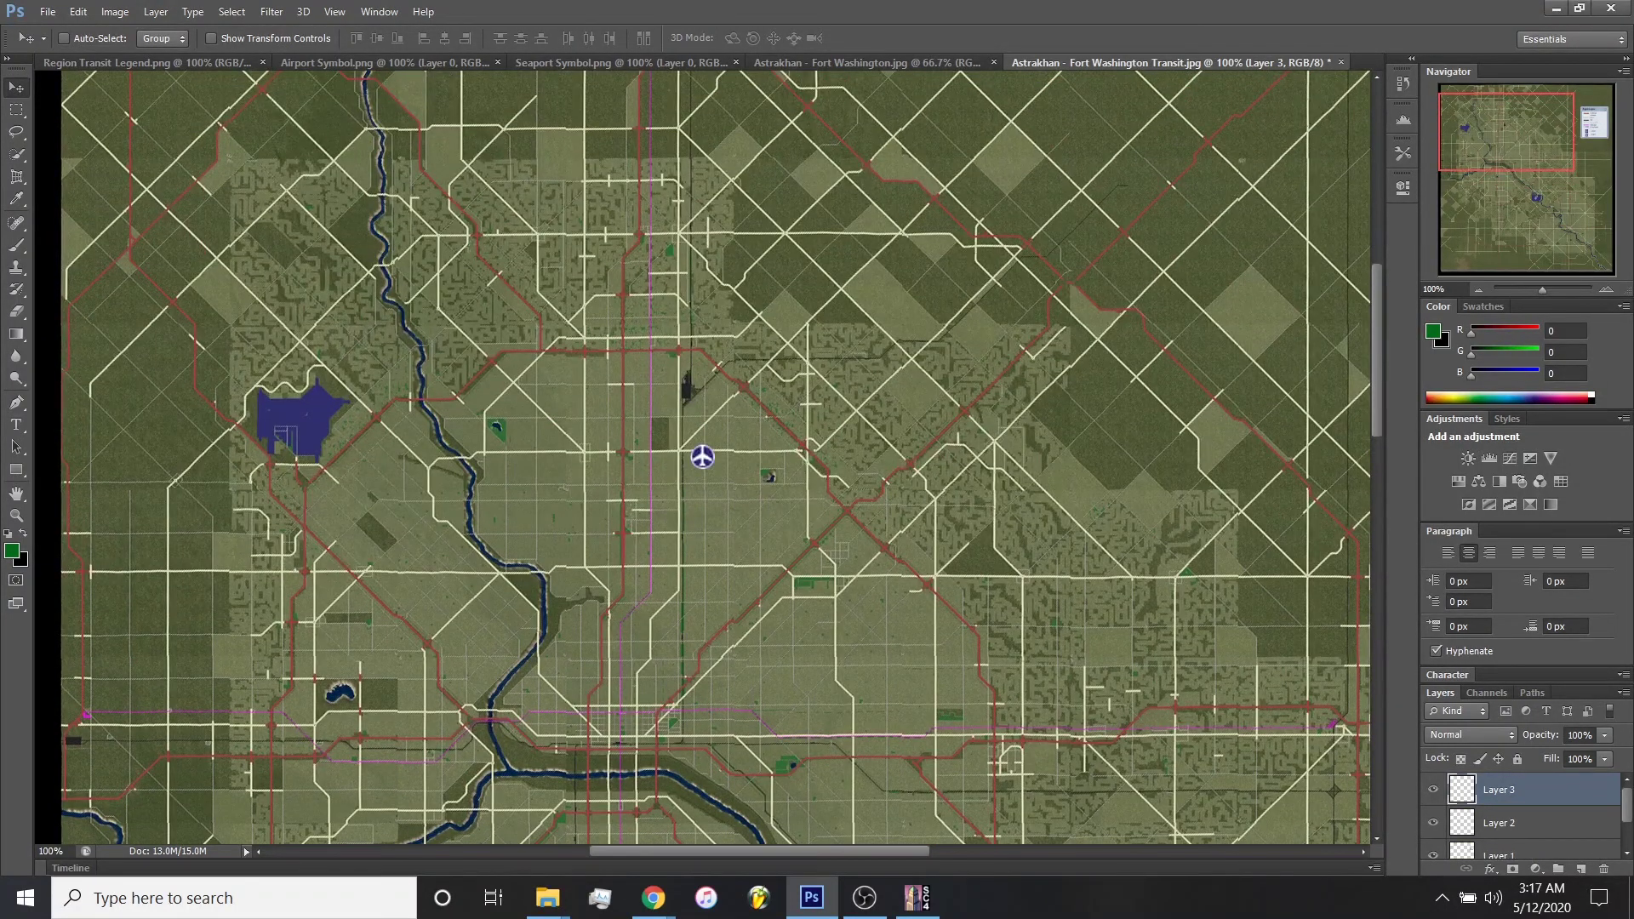
{"action": "left_click_drag", "start_coordinate": [702, 457], "coordinate": [291, 428]}
{"action": "left_click", "coordinate": [1478, 290]}
{"action": "left_click", "coordinate": [1478, 290]}
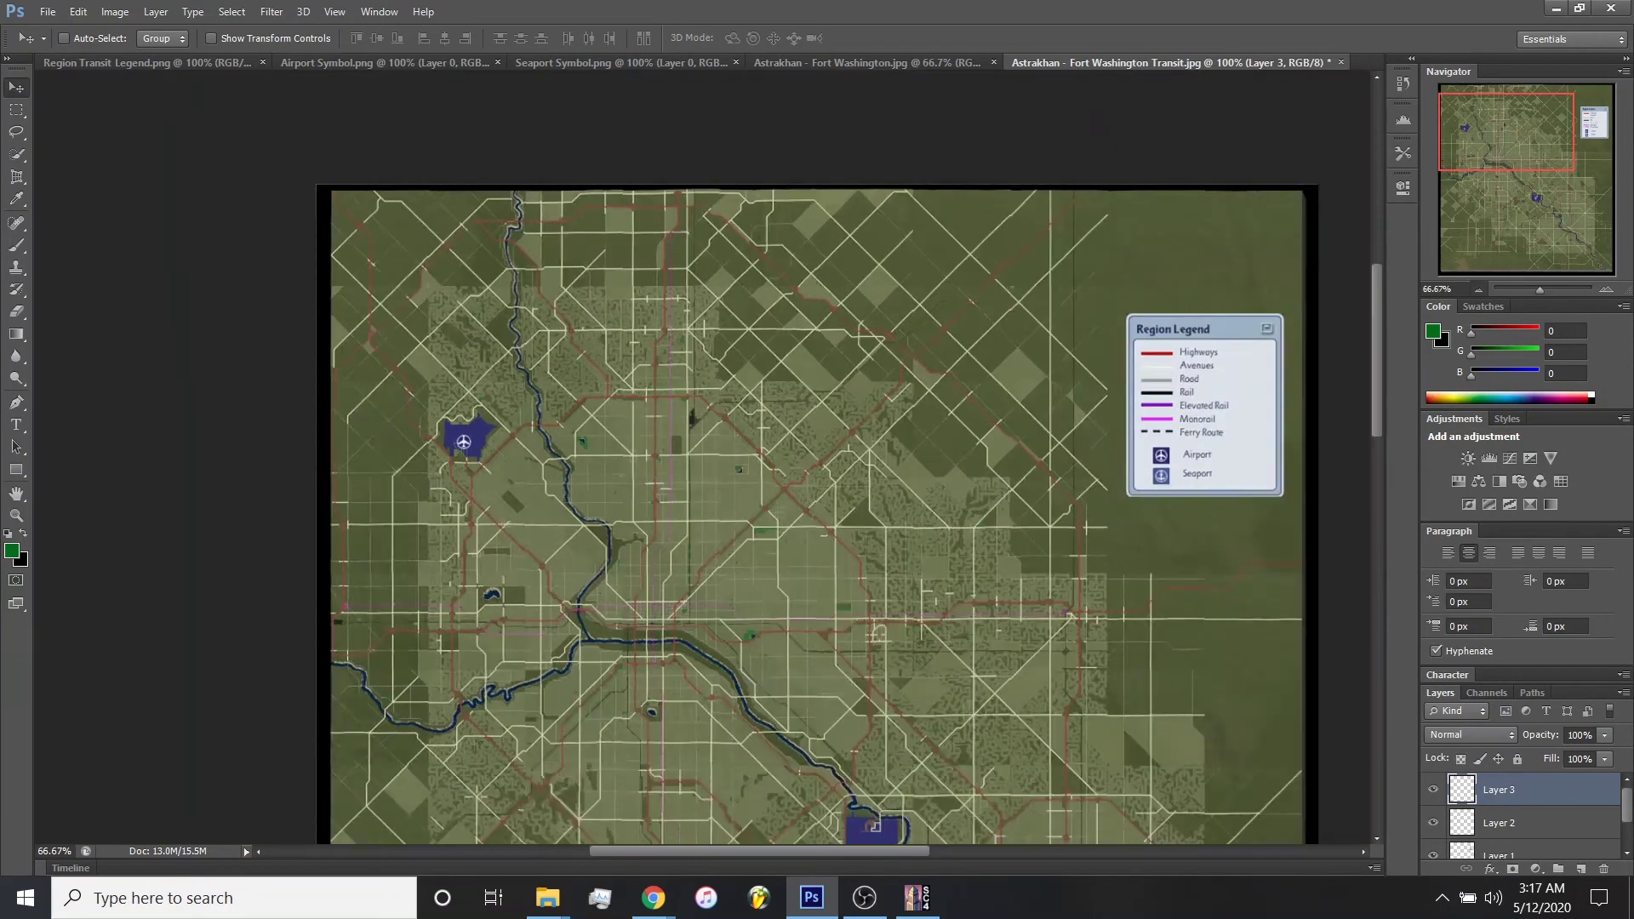
{"action": "key", "text": "ctrl+minus"}
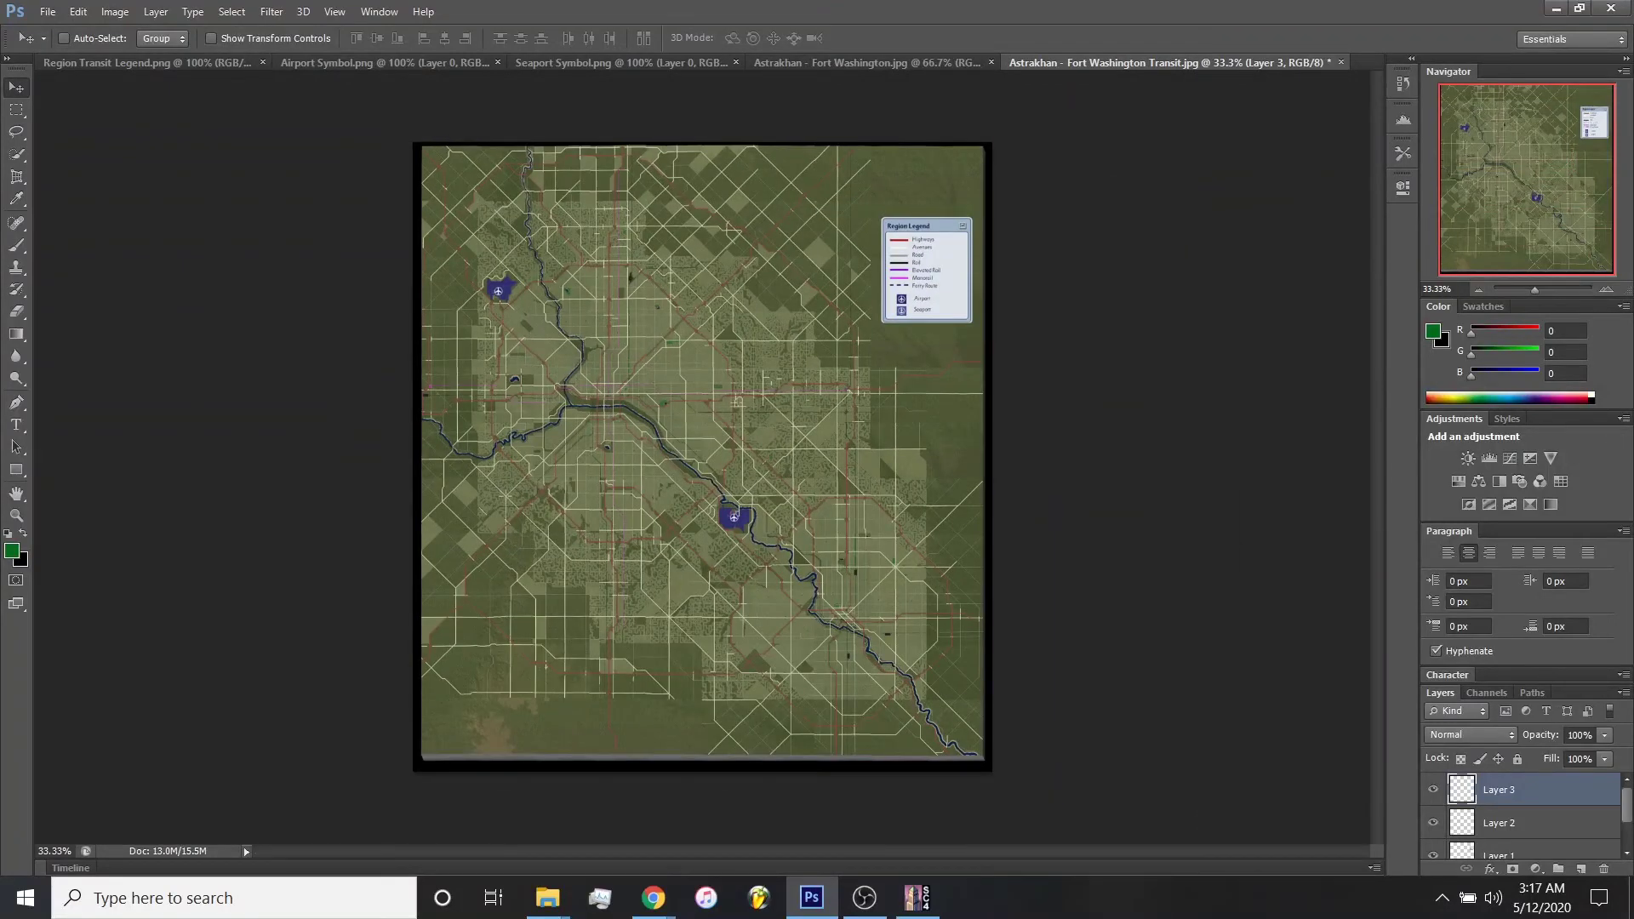
Save the layered transit map to the desktop in JPEG format as Astrakhan - Fort Washington Transit.jpg, replacing the existing file.
{"action": "left_click", "coordinate": [47, 11]}
{"action": "left_click", "coordinate": [66, 247]}
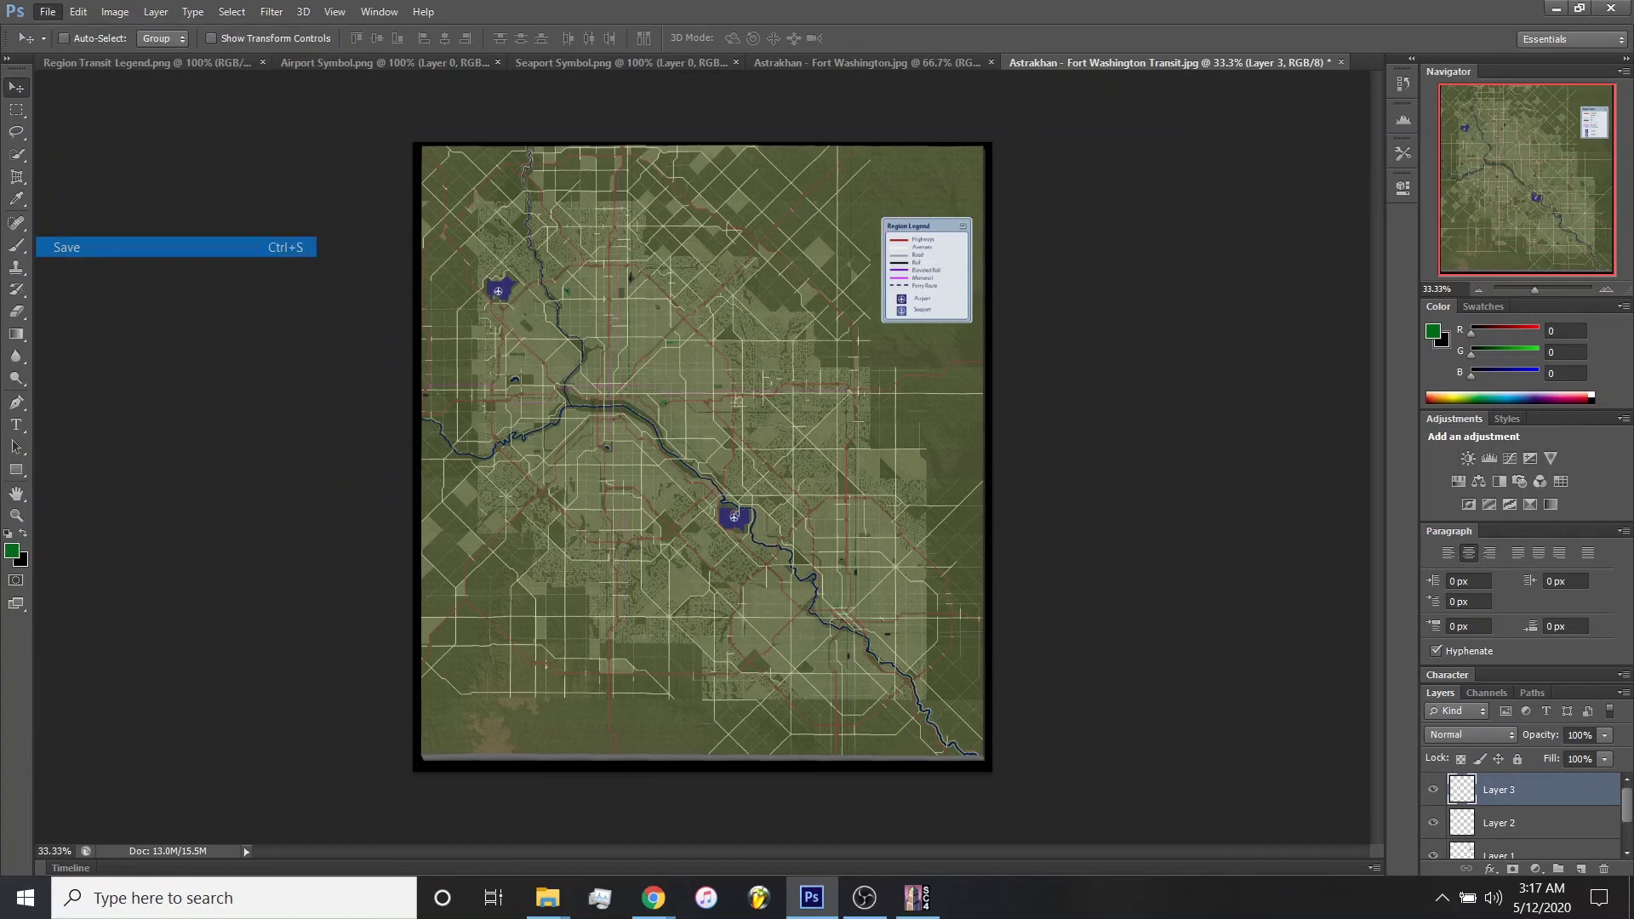
{"action": "left_click", "coordinate": [936, 488]}
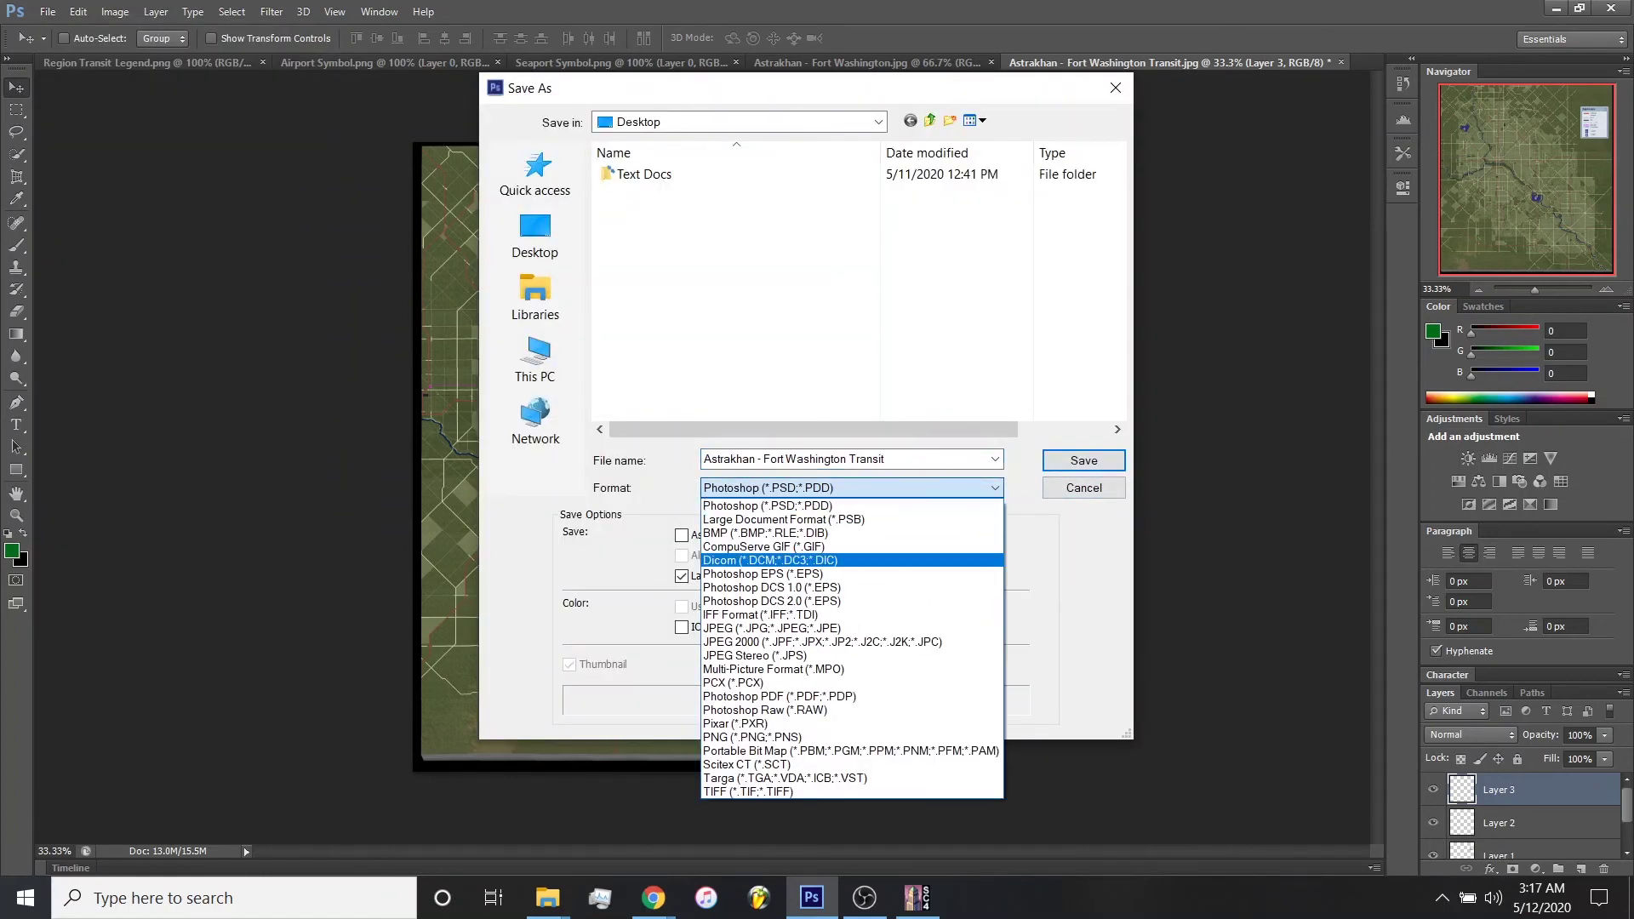
{"action": "key", "text": "Down"}
{"action": "key", "text": "Down"}
{"action": "key", "text": "Down"}
{"action": "key", "text": "Down"}
{"action": "key", "text": "Down"}
{"action": "key", "text": "Down"}
{"action": "key", "text": "Up"}
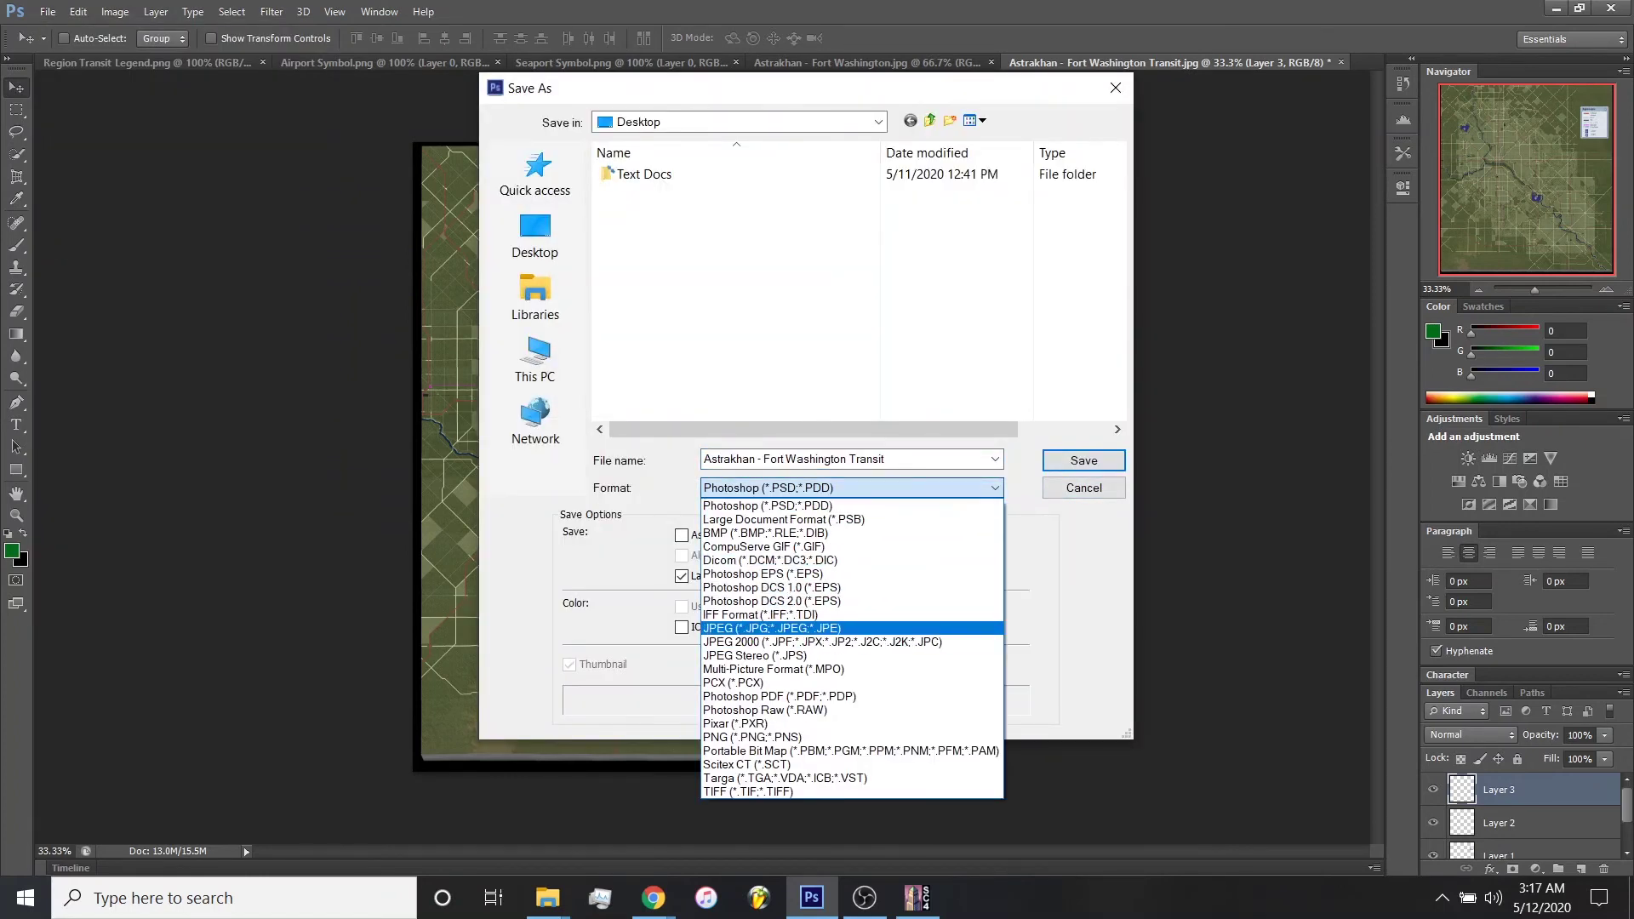
{"action": "key", "text": "Return"}
{"action": "key", "text": "Return"}
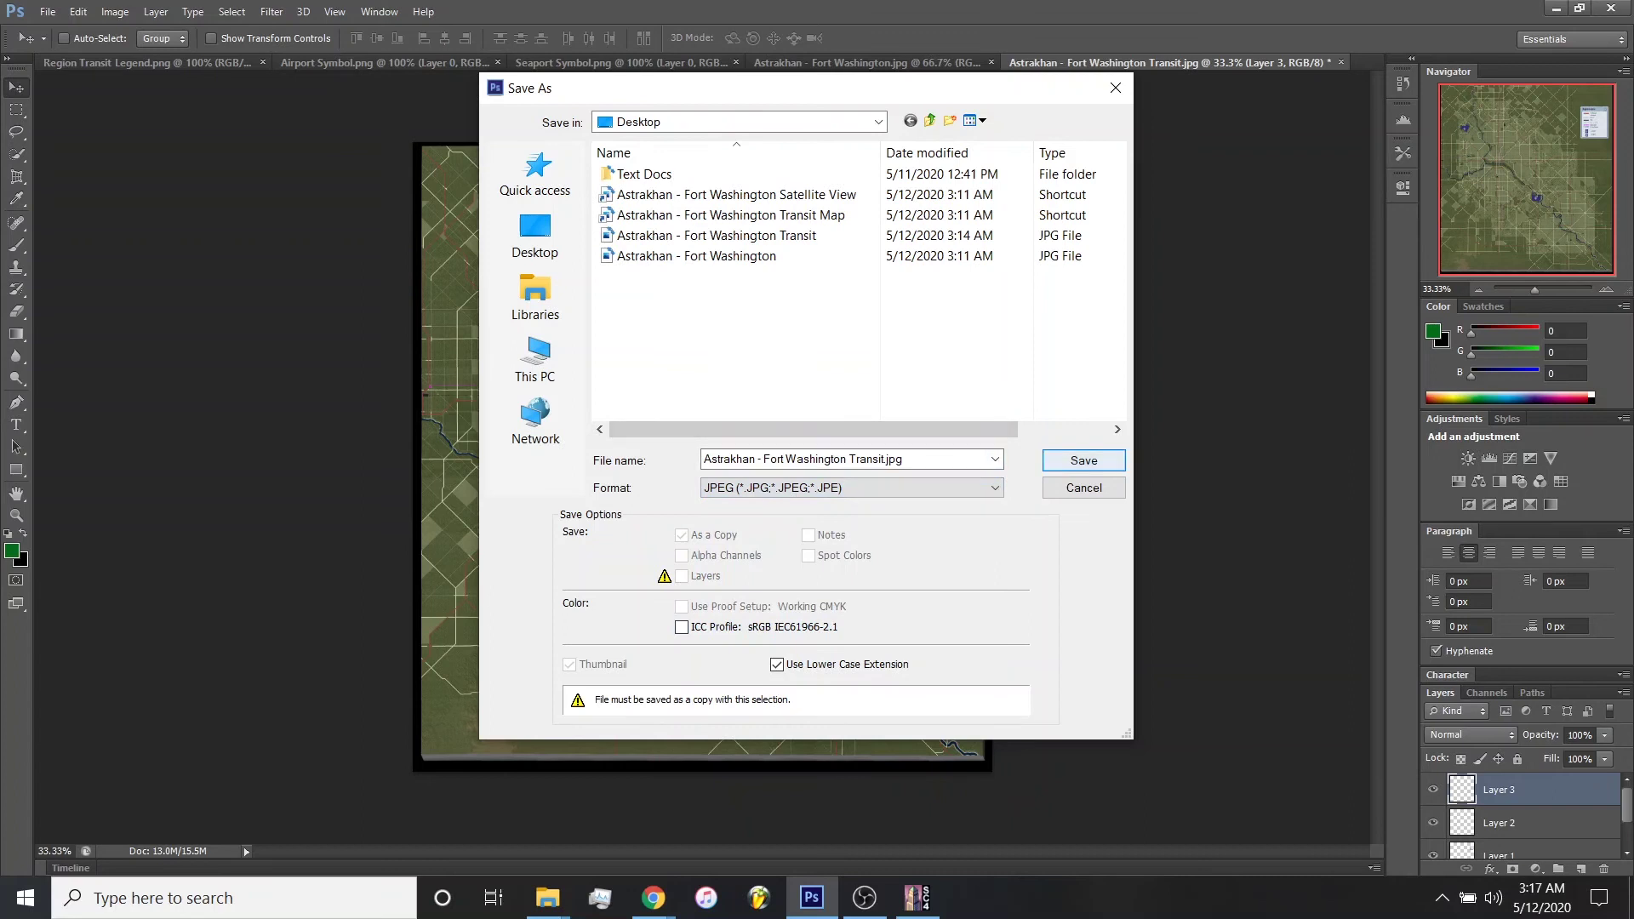
{"action": "key", "text": "Return"}
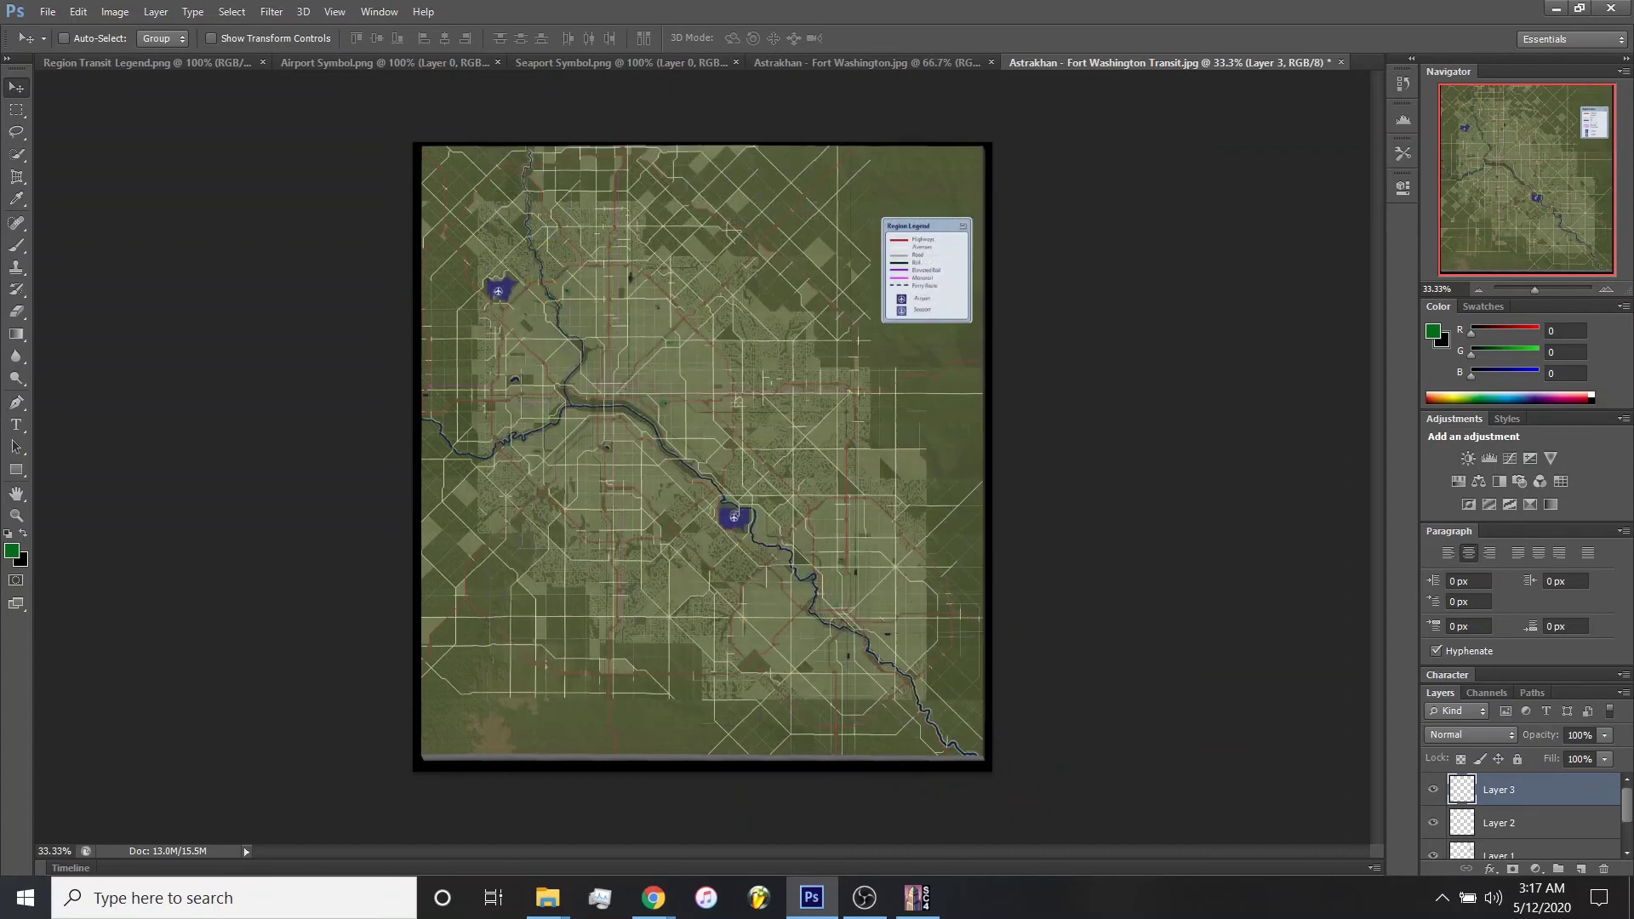
{"action": "key", "text": "Return"}
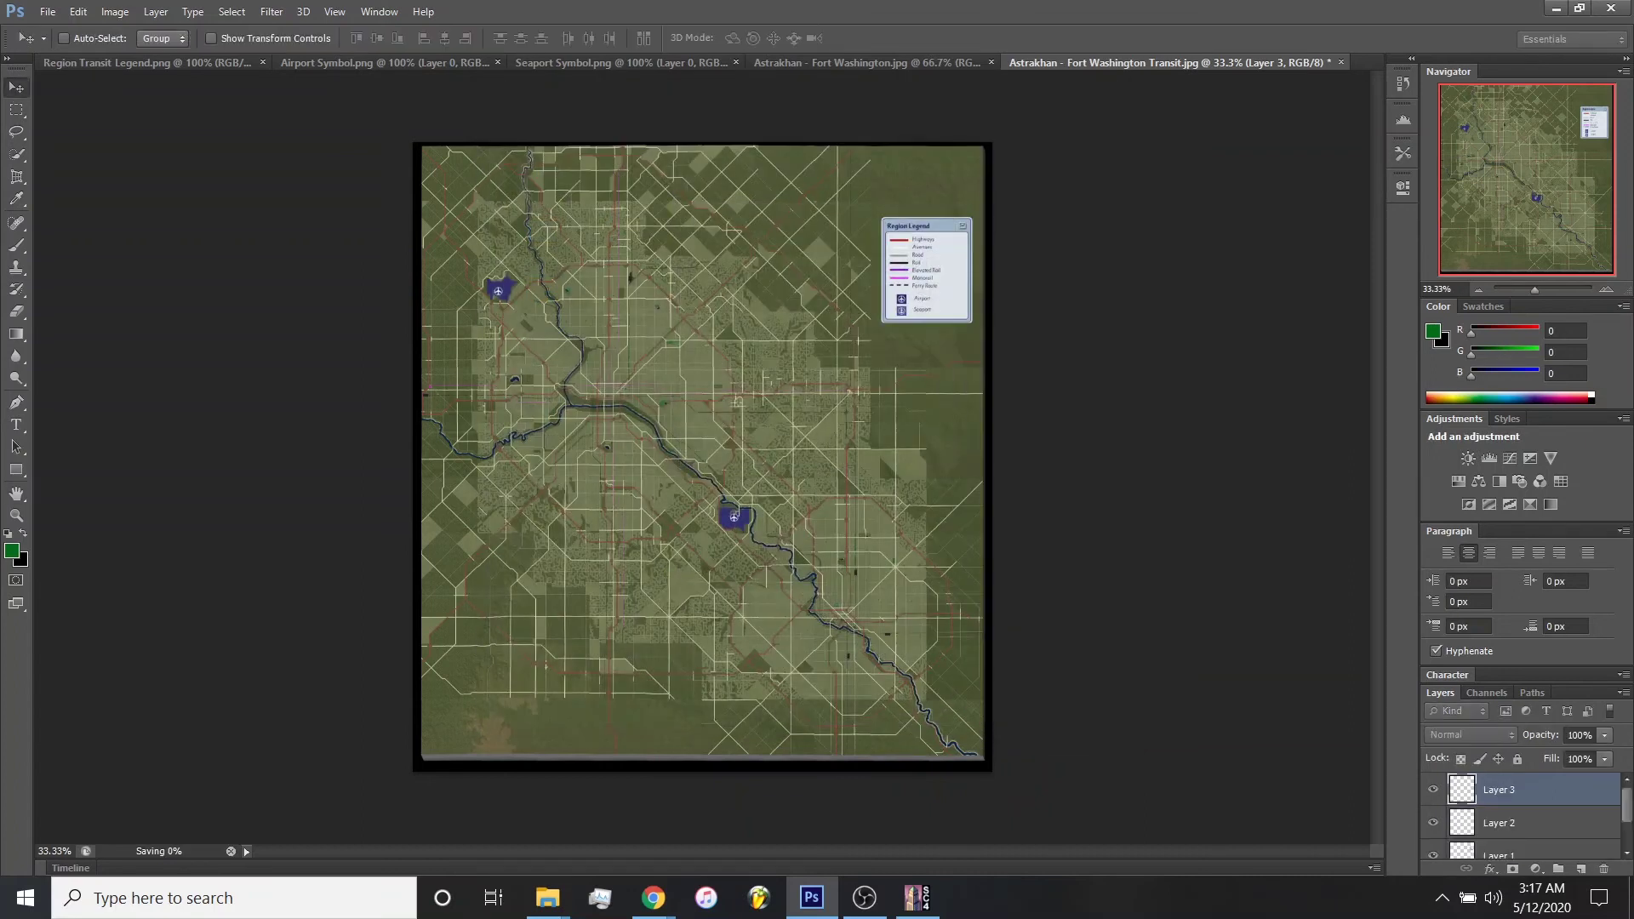
Save the straightened satellite image Astrakhan - Fort Washington.jpg under its existing name, accepting the offered JPEG options.
{"action": "key", "text": "ctrl+shift+Tab"}
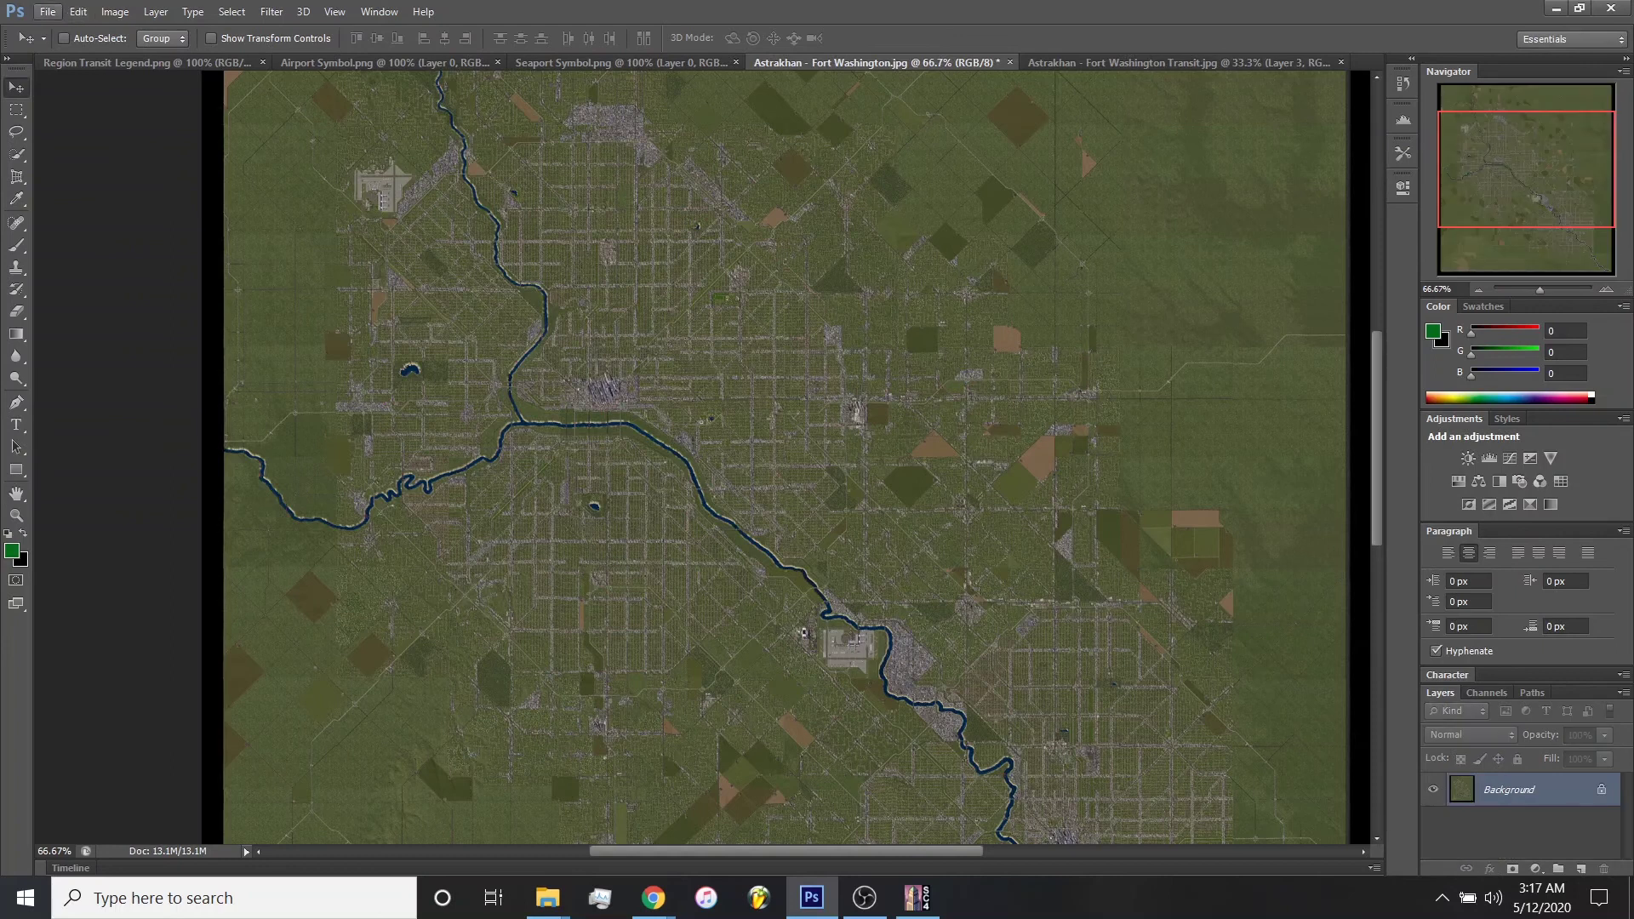
{"action": "left_click", "coordinate": [47, 11]}
{"action": "key", "text": "Down"}
{"action": "key", "text": "Down"}
{"action": "key", "text": "Down"}
{"action": "key", "text": "Return"}
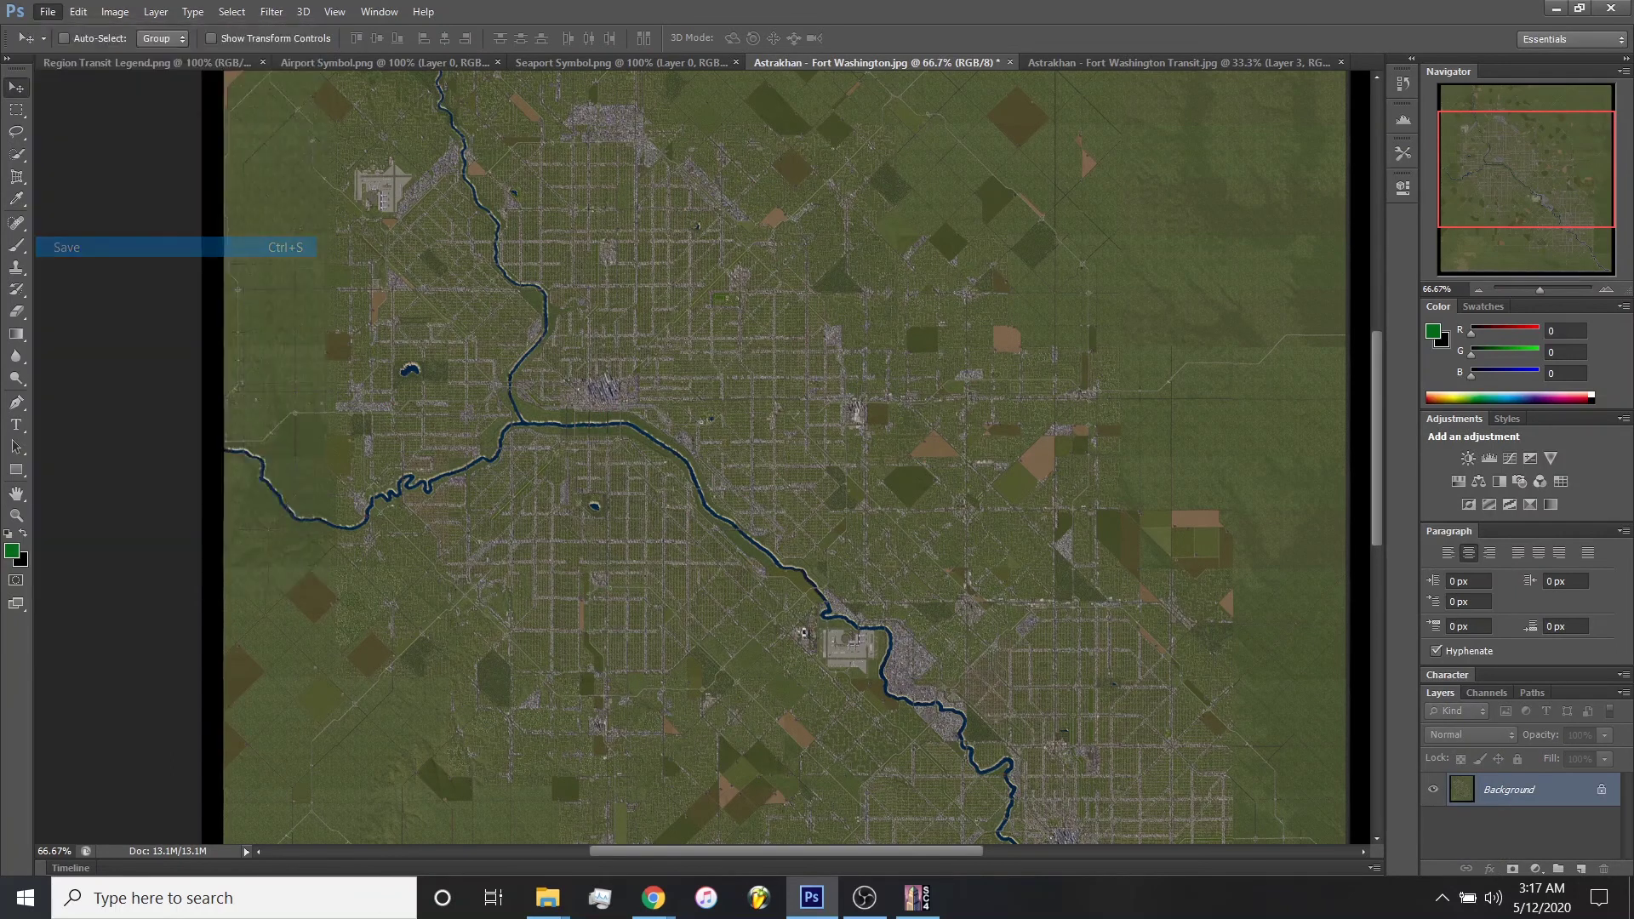
{"action": "key", "text": "Return"}
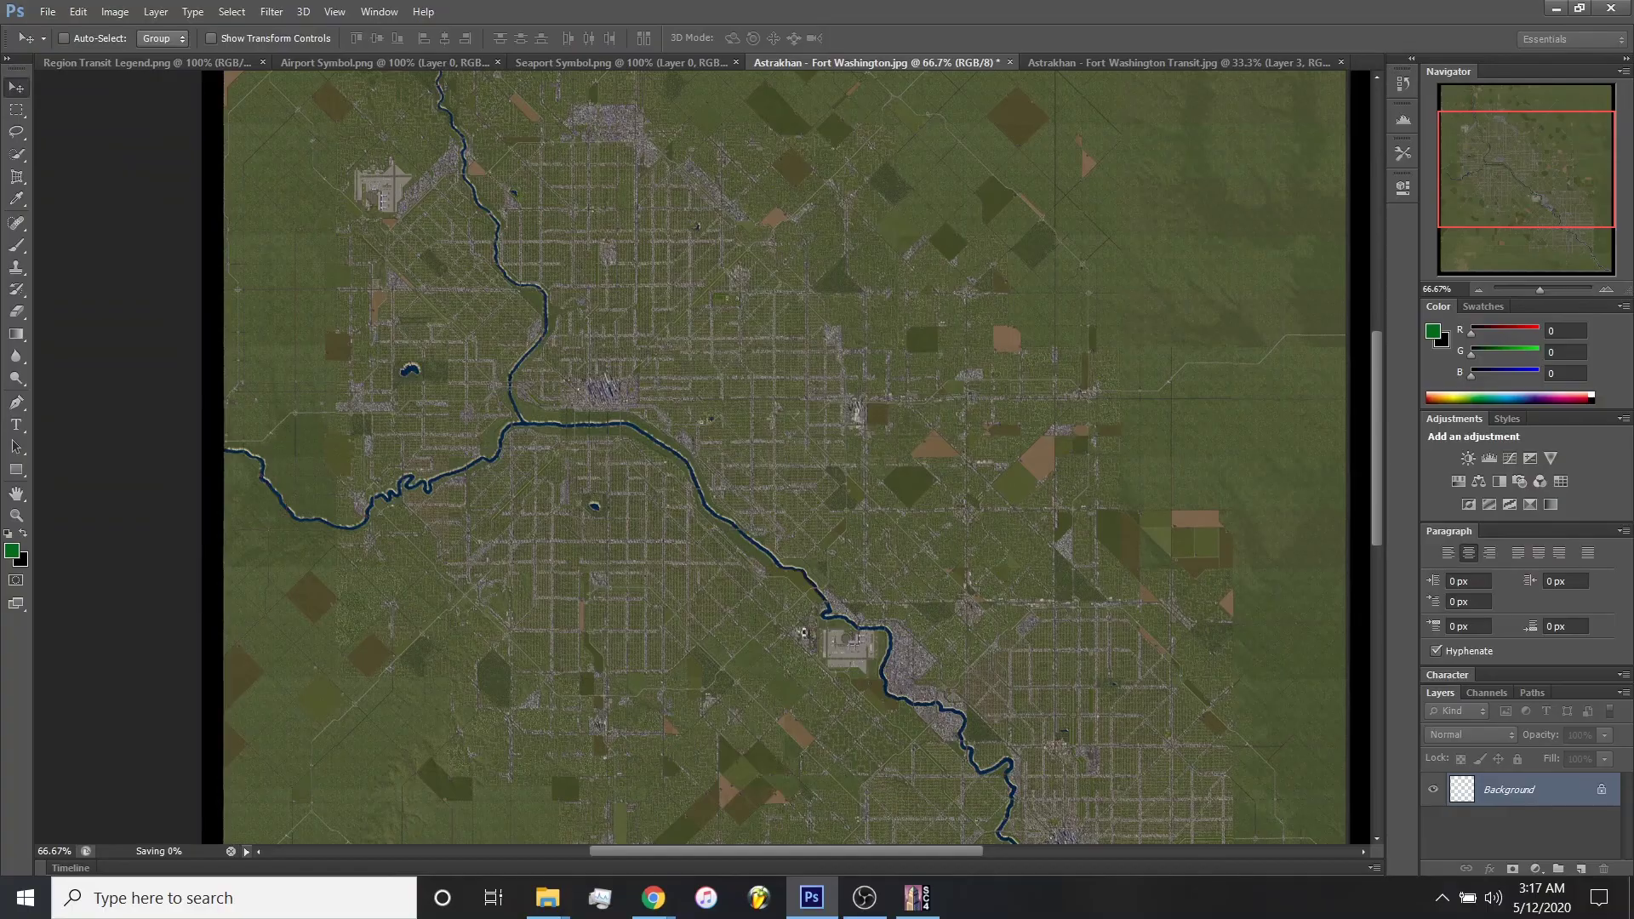
Go to the desktop, view the saved Astrakhan - Fort Washington.jpg satellite image in Photos, and close it.
{"action": "key", "text": "super+d"}
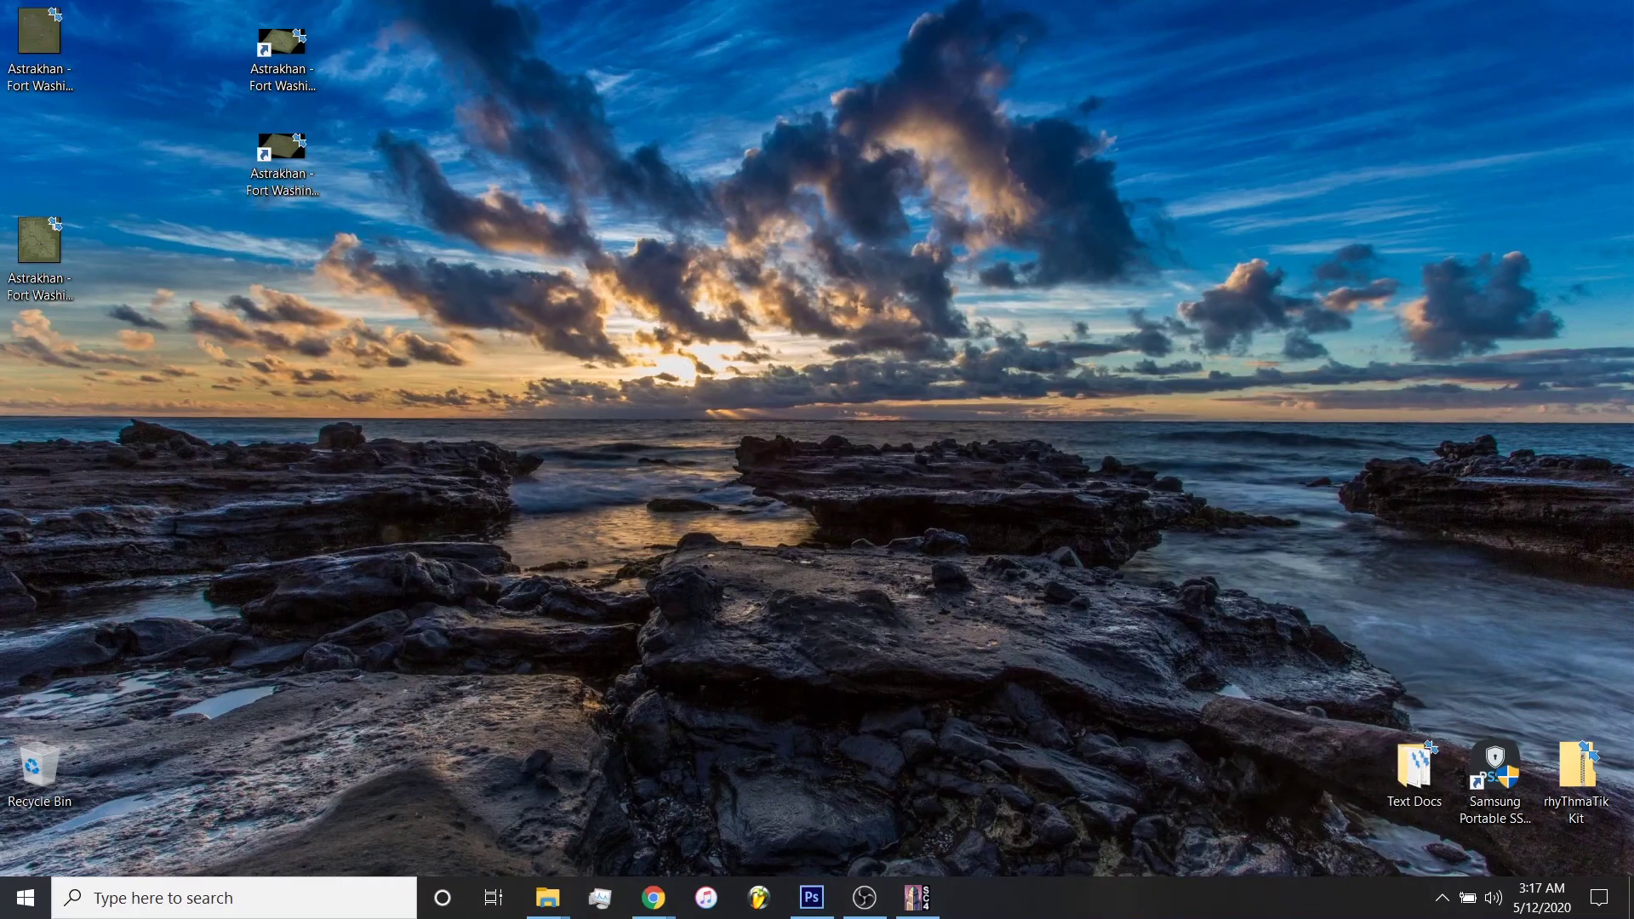
{"action": "left_click", "coordinate": [282, 161]}
{"action": "left_click", "coordinate": [282, 49]}
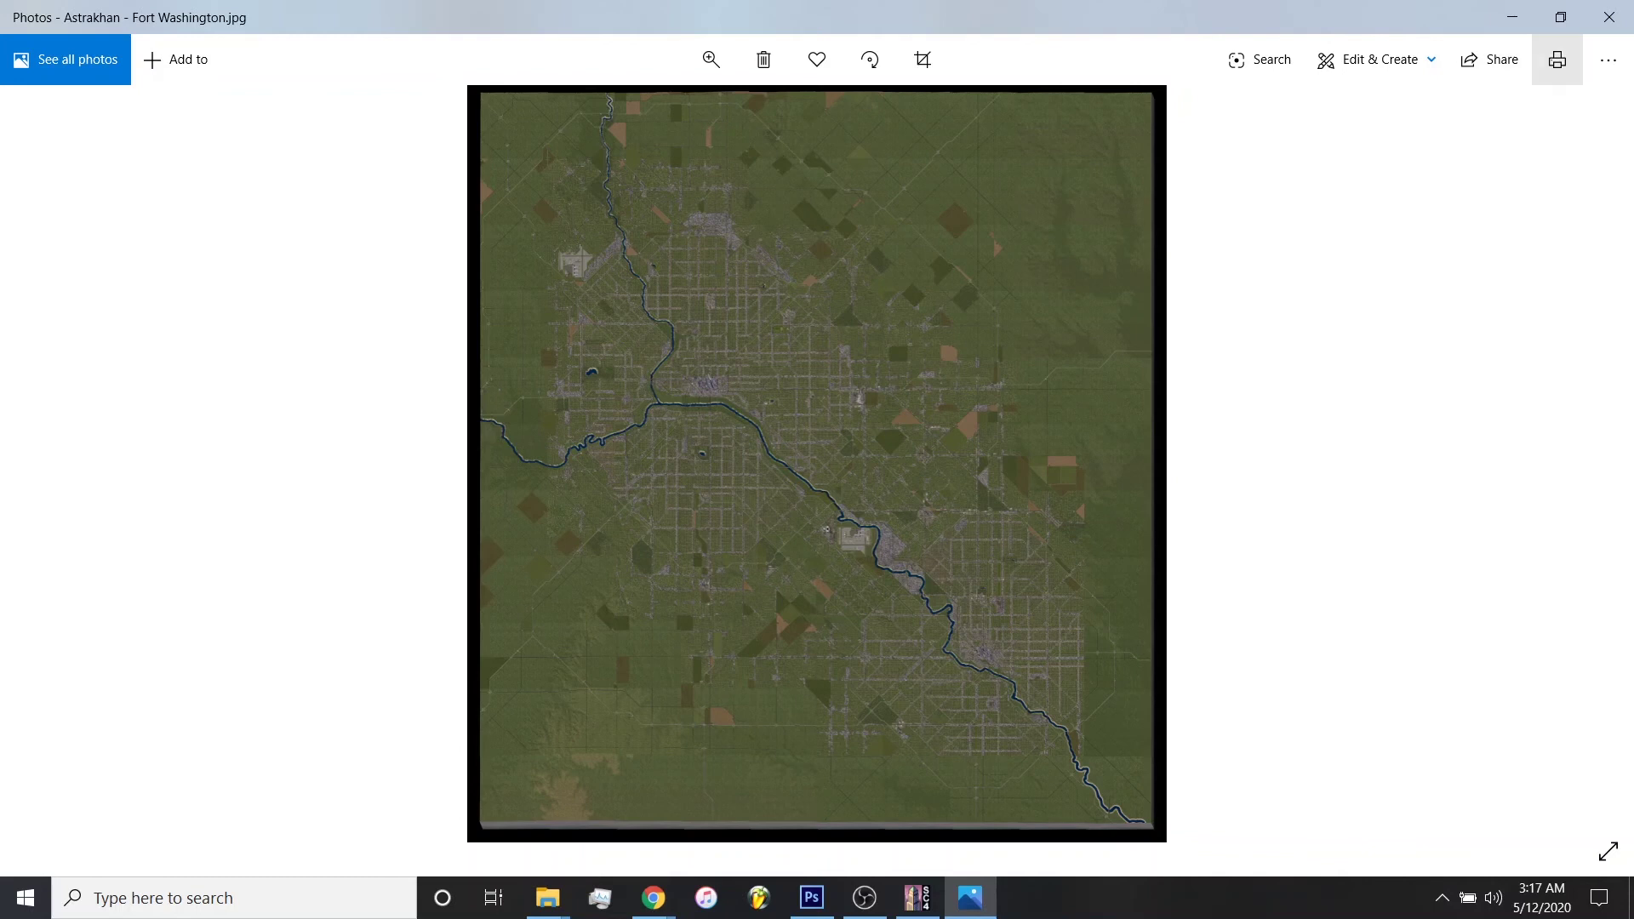
{"action": "left_click", "coordinate": [1608, 17]}
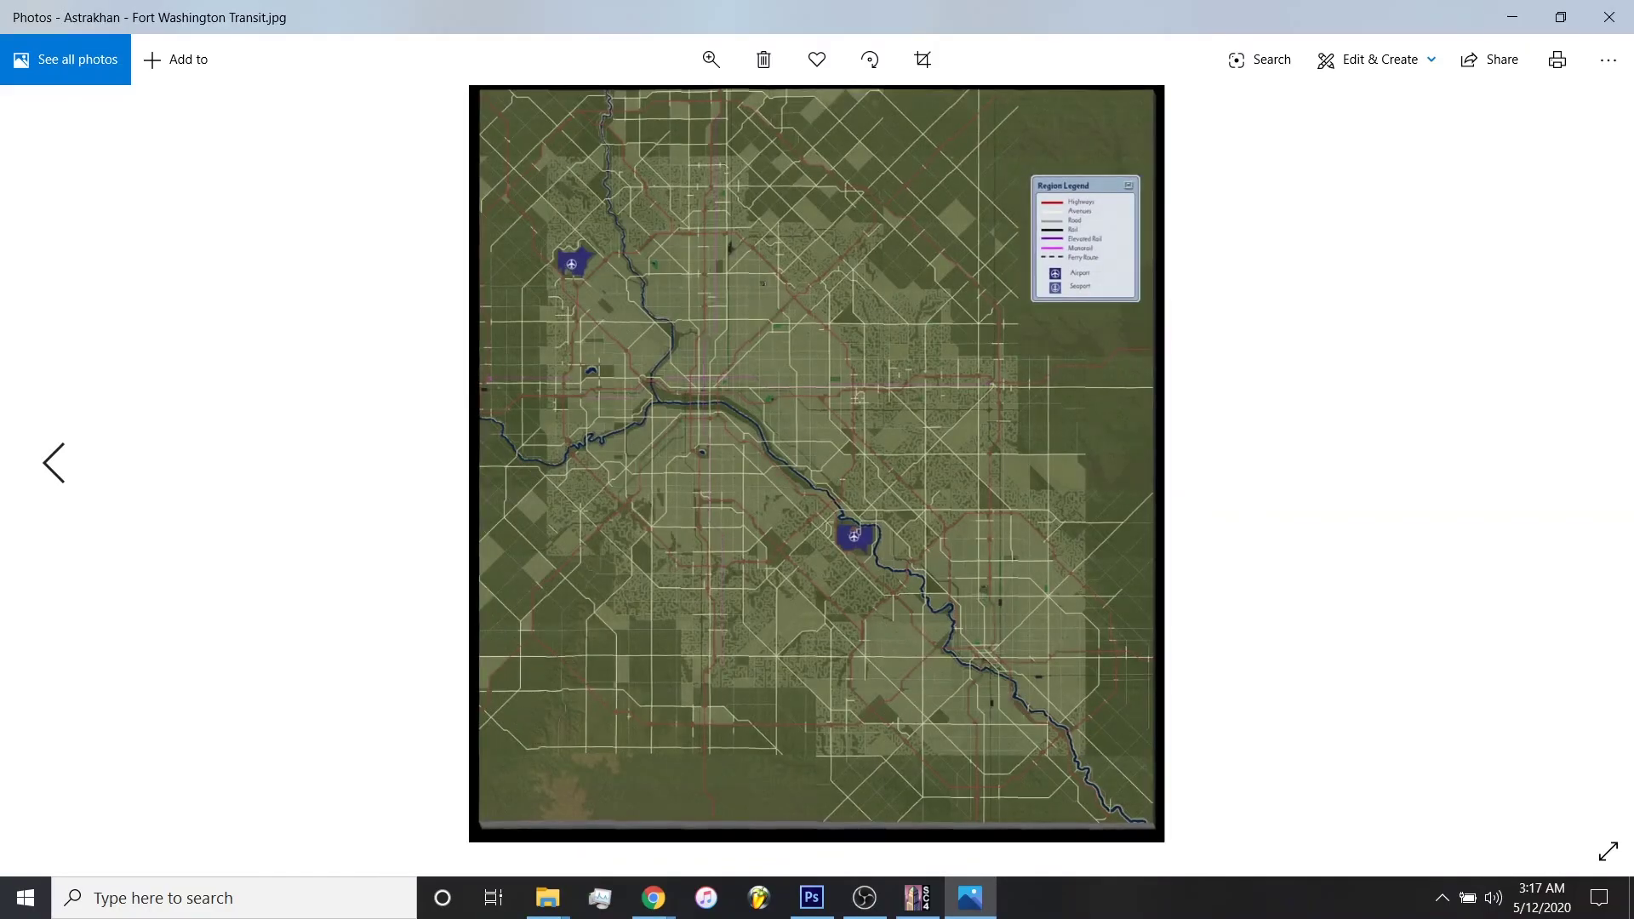
Examine the saved transit map in Photos up close, checking the airport symbols, the Region Legend and the transit lines.
{"action": "scroll", "coordinate": [815, 528], "scroll_direction": "up", "scroll_amount": 3}
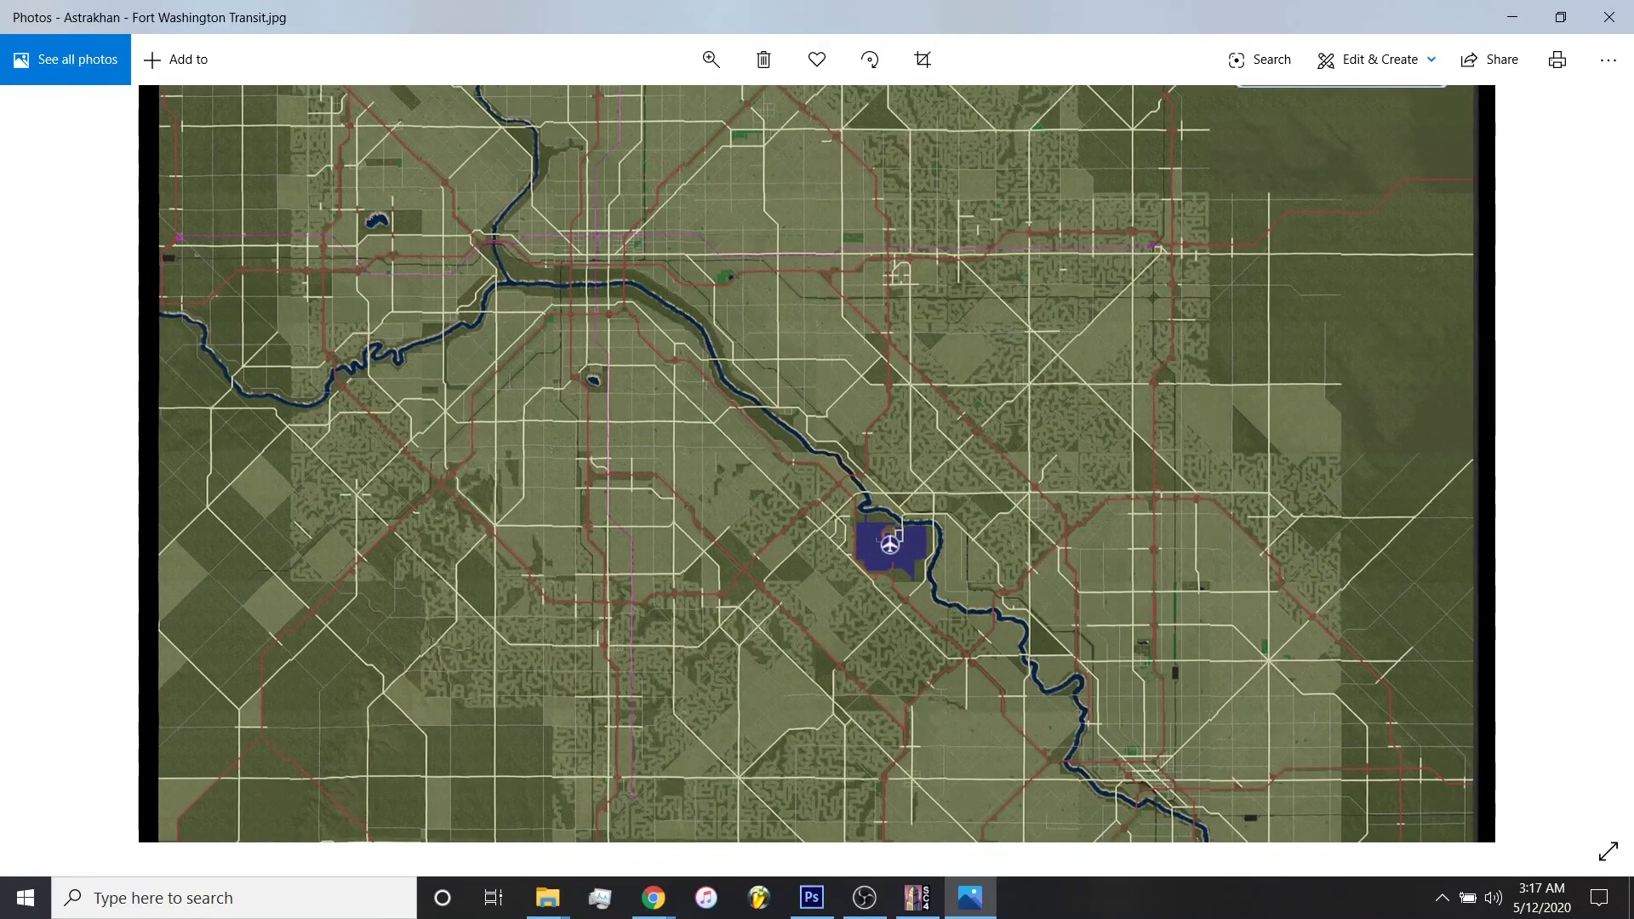
{"action": "left_click_drag", "start_coordinate": [815, 527], "coordinate": [977, 721]}
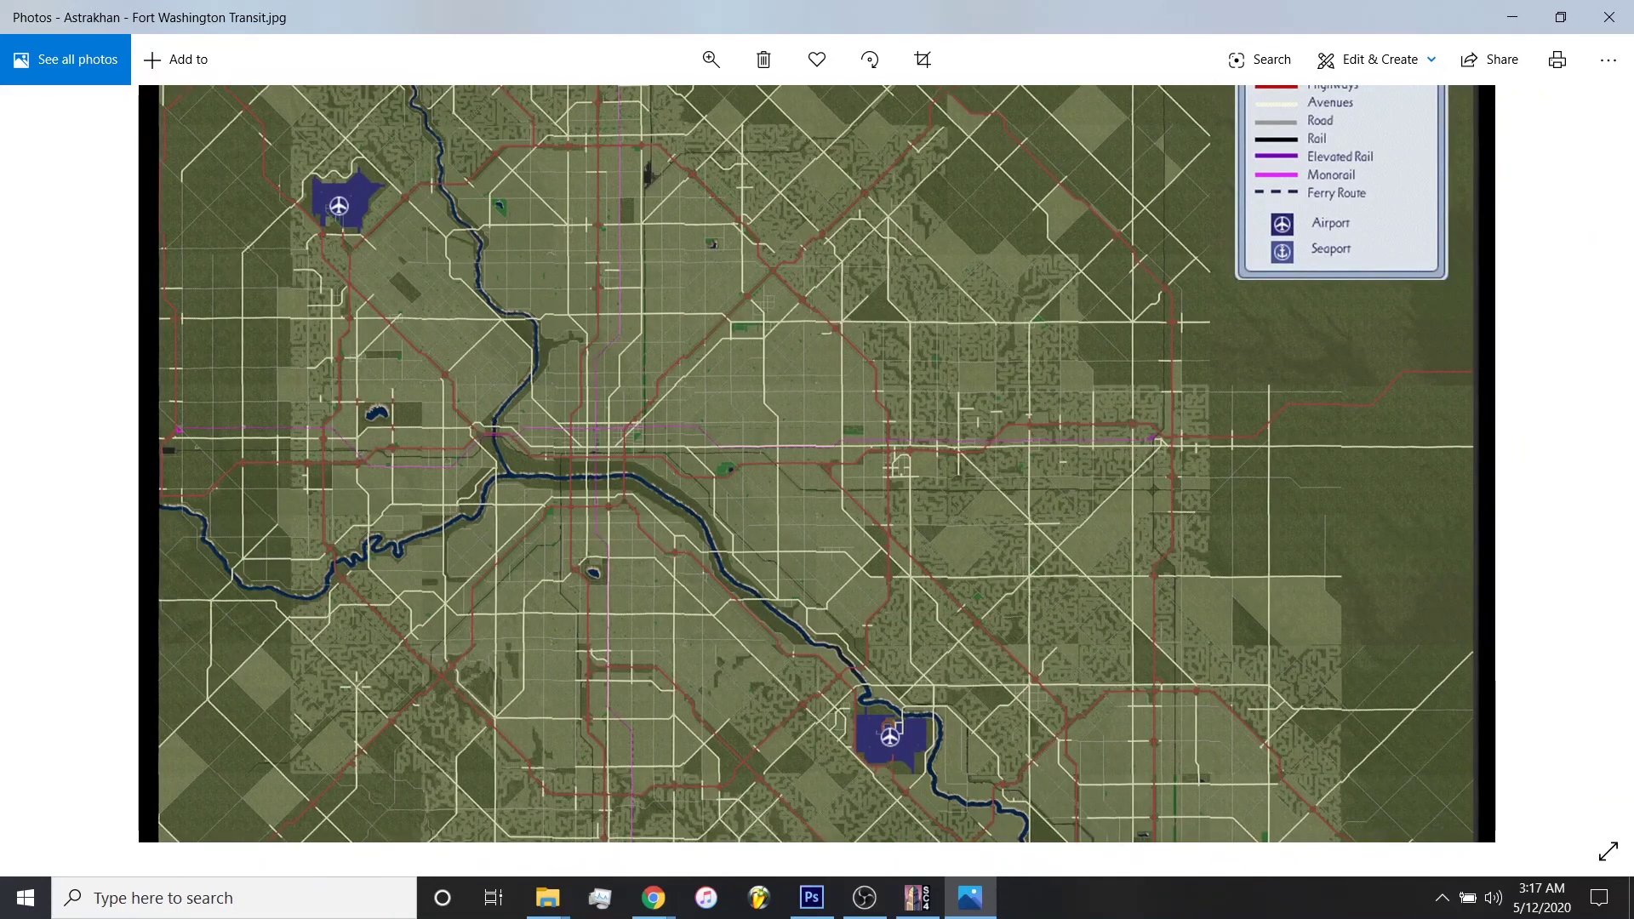
{"action": "left_click_drag", "start_coordinate": [815, 462], "coordinate": [815, 566]}
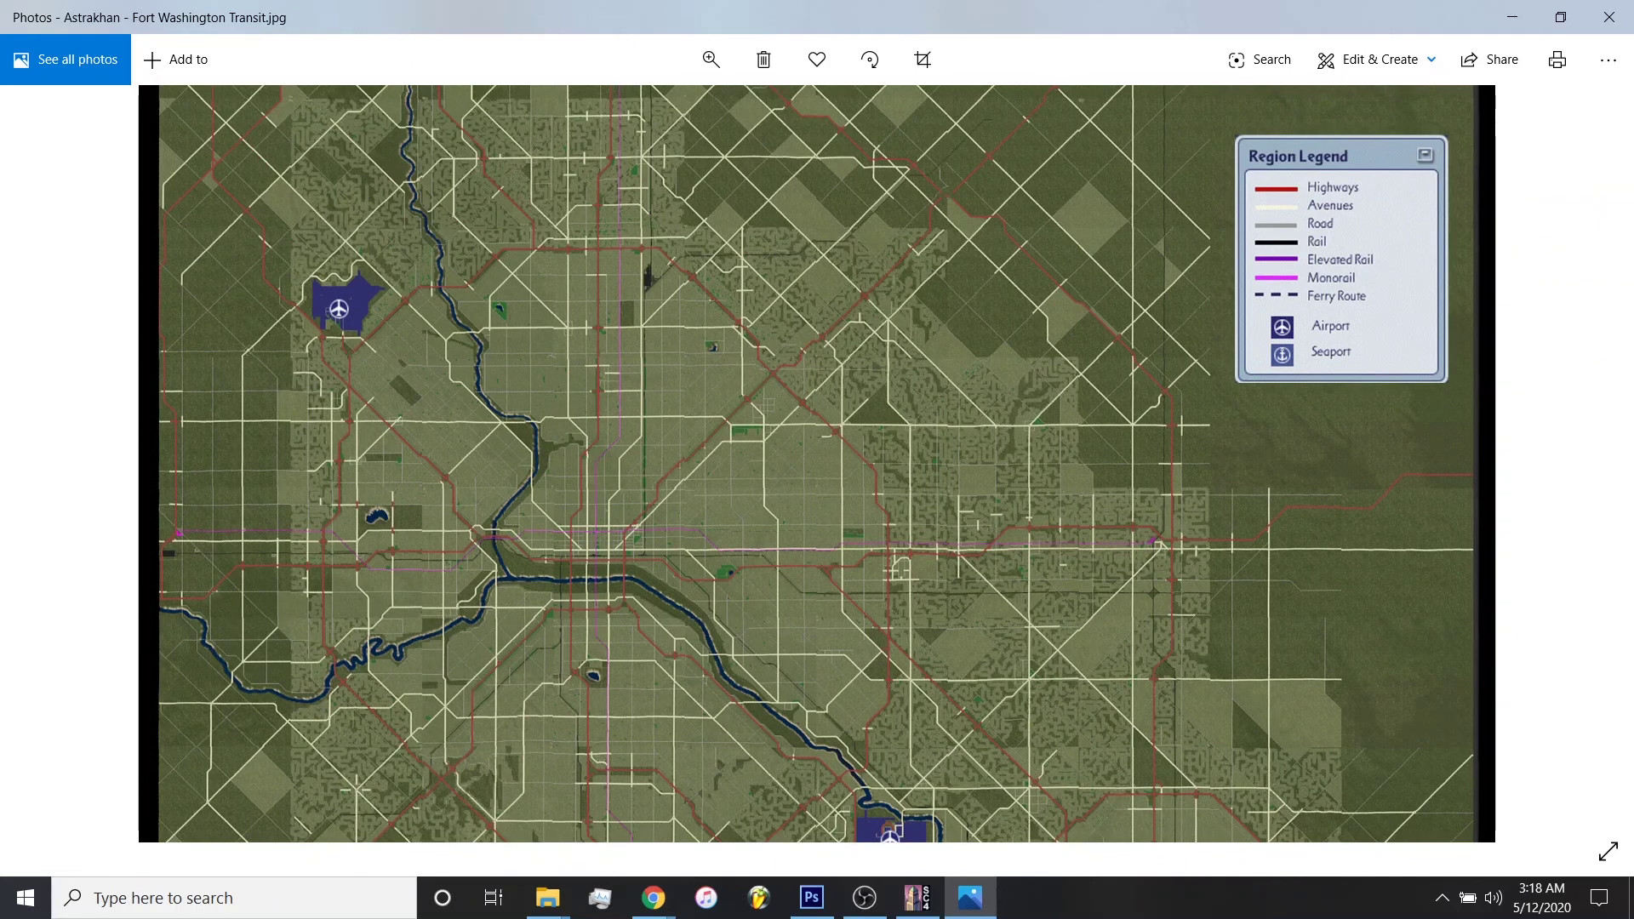
{"action": "left_click_drag", "start_coordinate": [815, 463], "coordinate": [815, 245]}
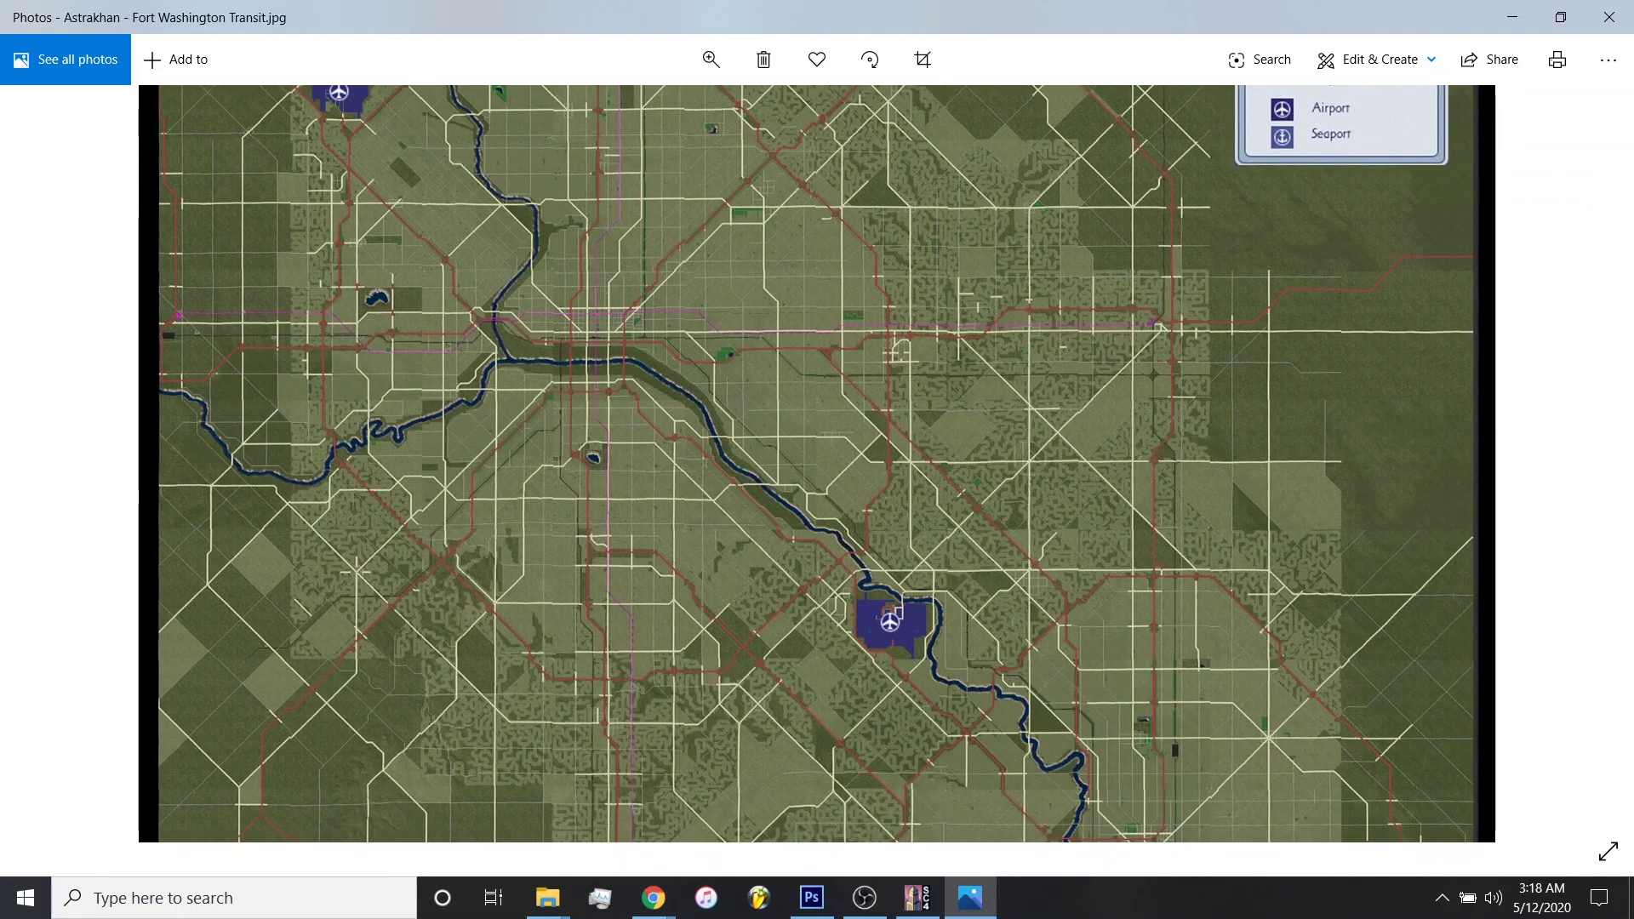
{"action": "scroll", "coordinate": [816, 463], "scroll_direction": "down", "scroll_amount": 3}
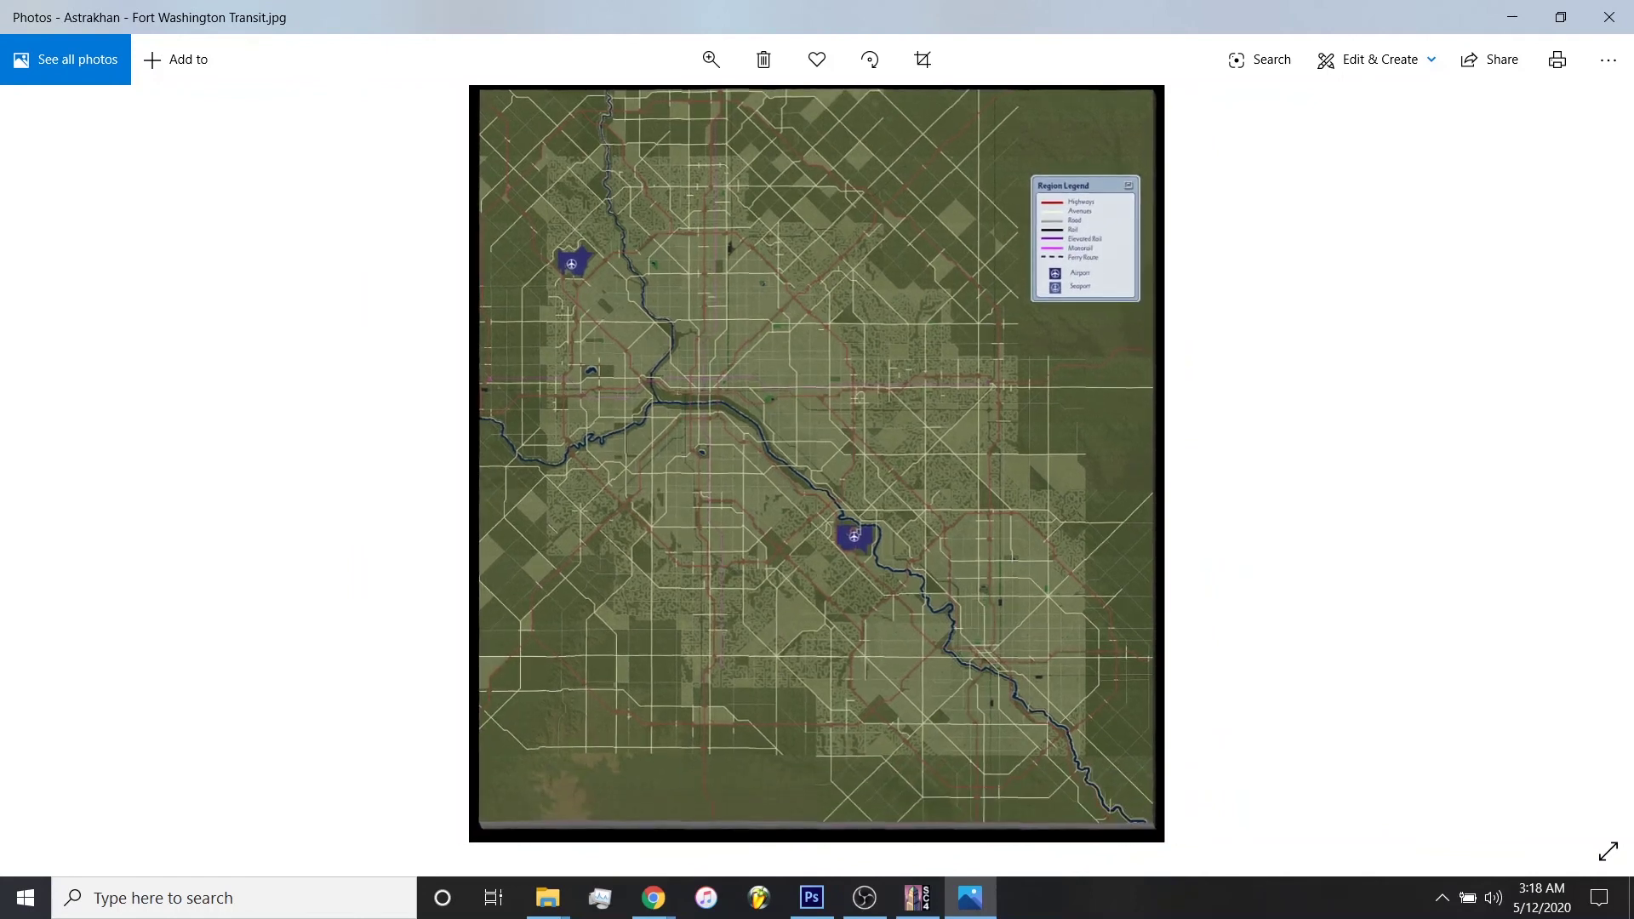